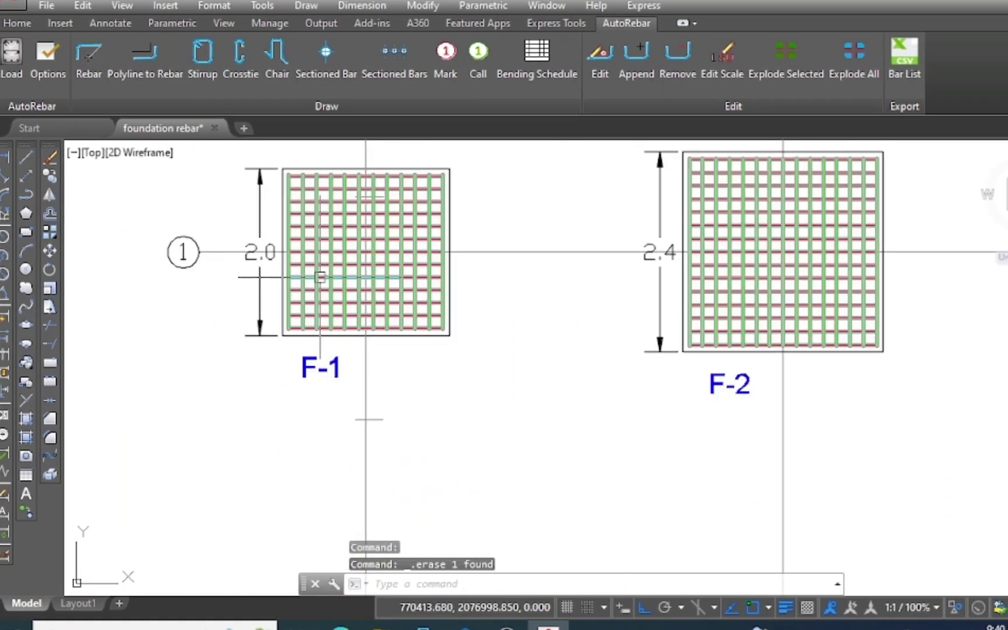
Start AutoRebar Sectioned Bars at the default 16 mm diameter for the 2.00 footing bar.
scroll(575, 263, down, 3)
scroll(575, 263, down, 2)
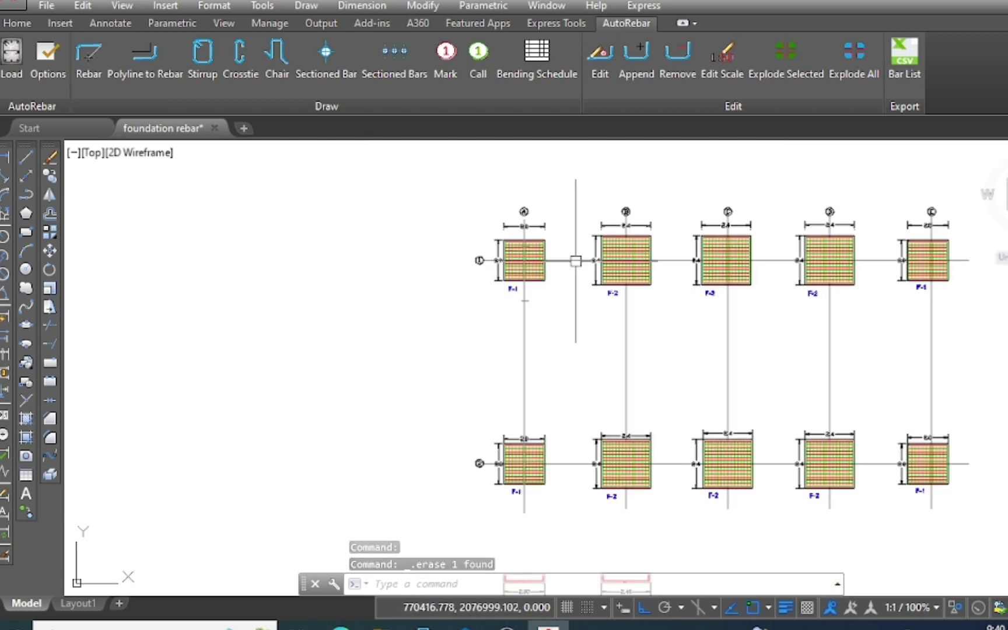
scroll(546, 529, up, 3)
scroll(547, 529, up, 3)
scroll(533, 499, down, 2)
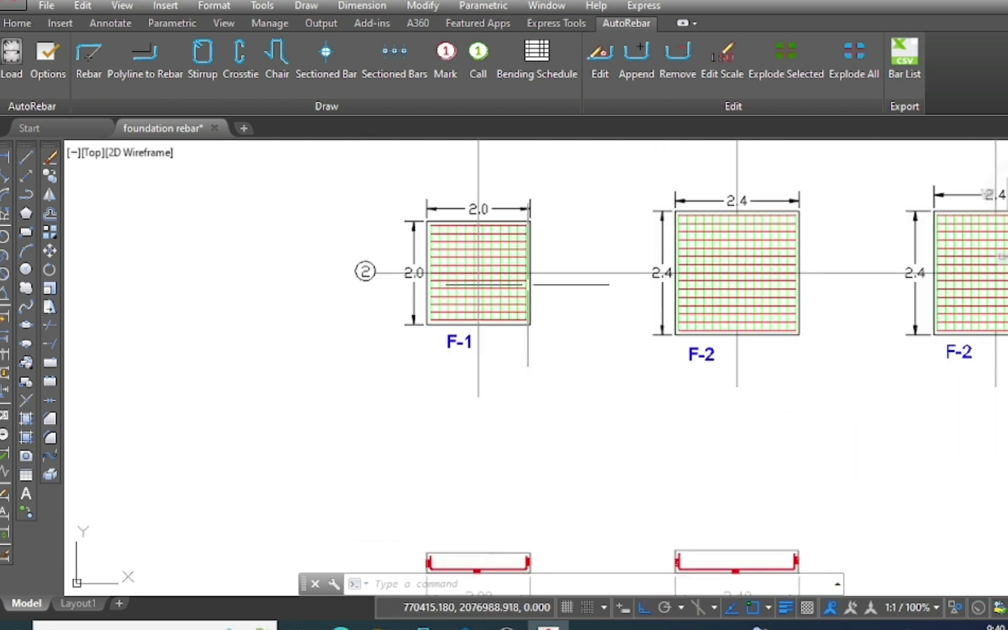
scroll(499, 499, down, 2)
scroll(500, 498, up, 4)
scroll(504, 430, up, 2)
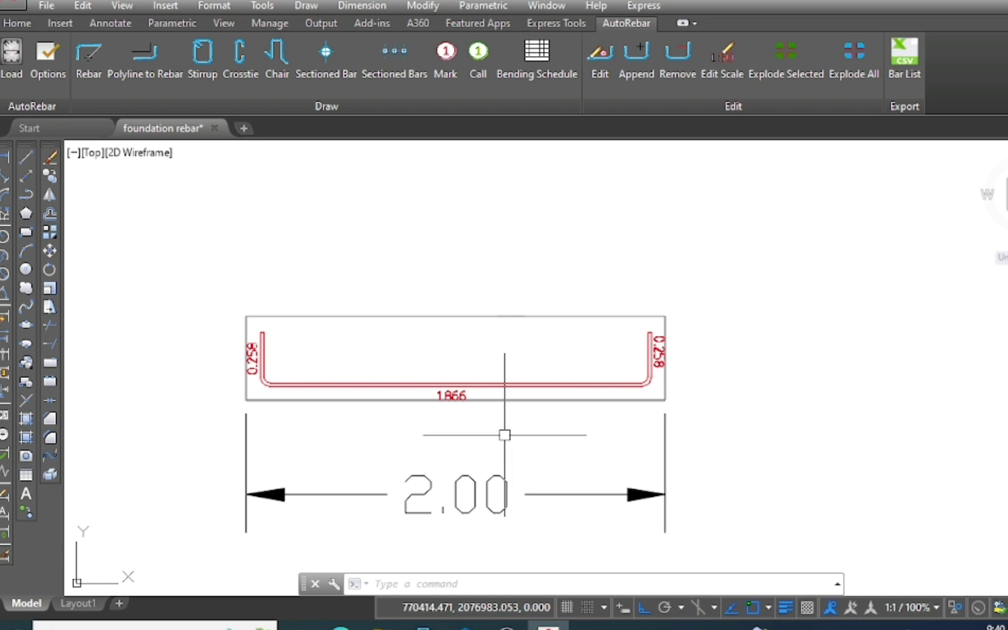
scroll(499, 427, up, 2)
scroll(326, 399, down, 3)
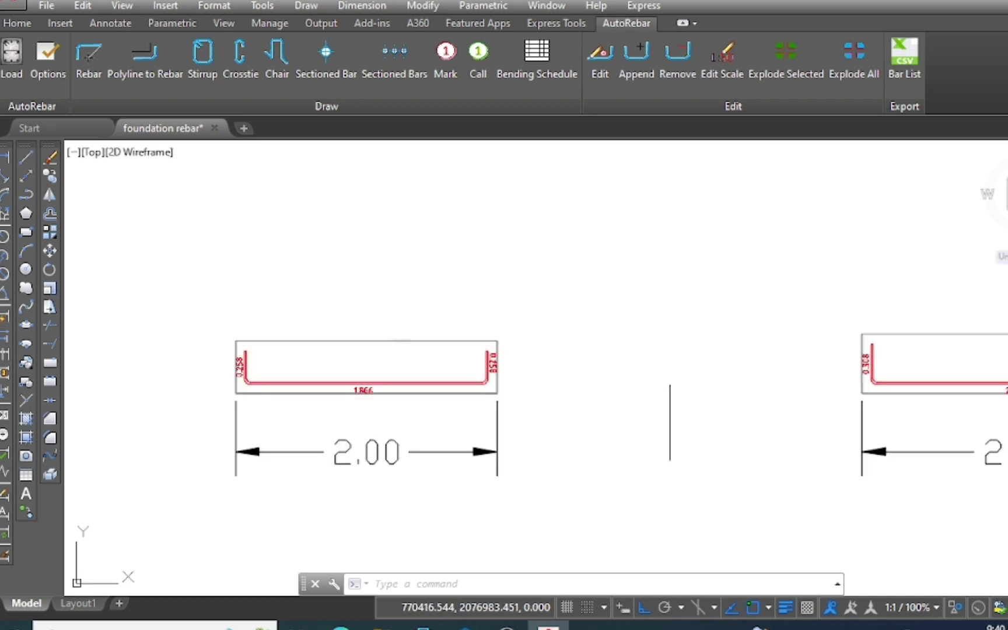
scroll(670, 423, down, 2)
scroll(855, 399, up, 4)
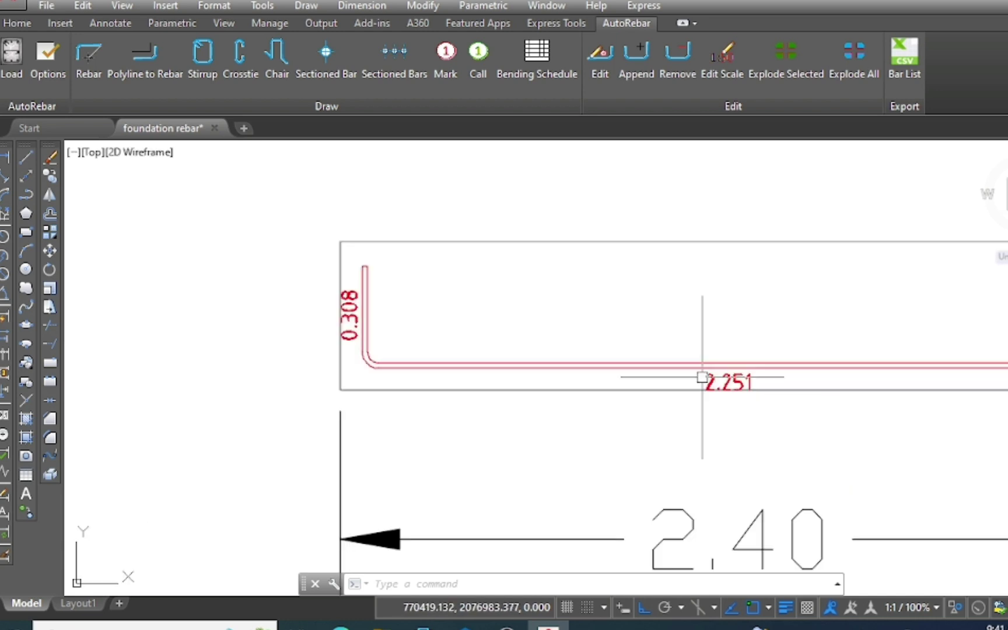
scroll(702, 376, down, 2)
scroll(712, 386, down, 4)
scroll(715, 389, down, 2)
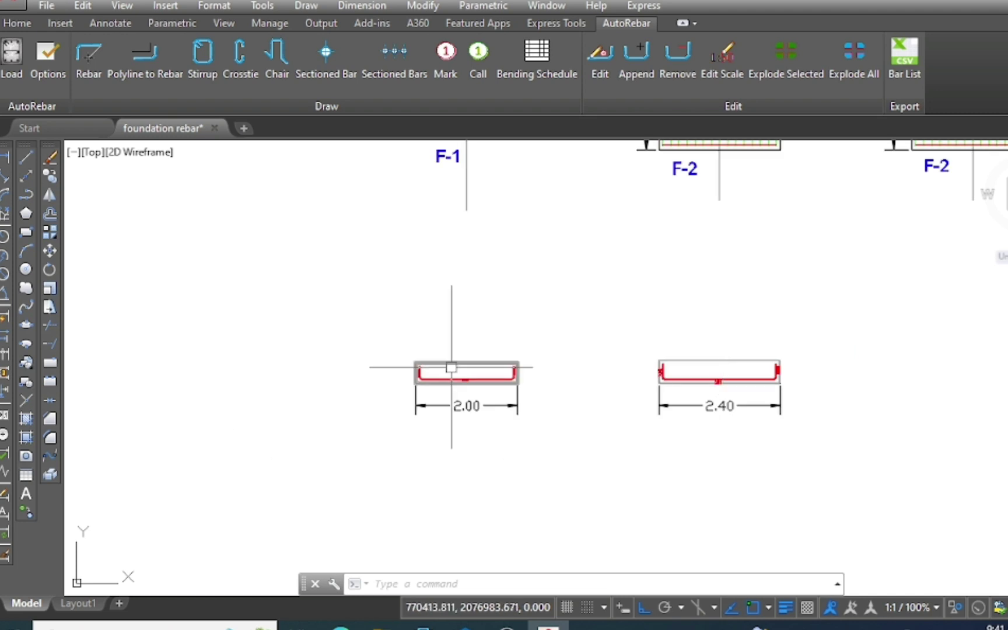
scroll(443, 344, down, 2)
scroll(361, 291, up, 3)
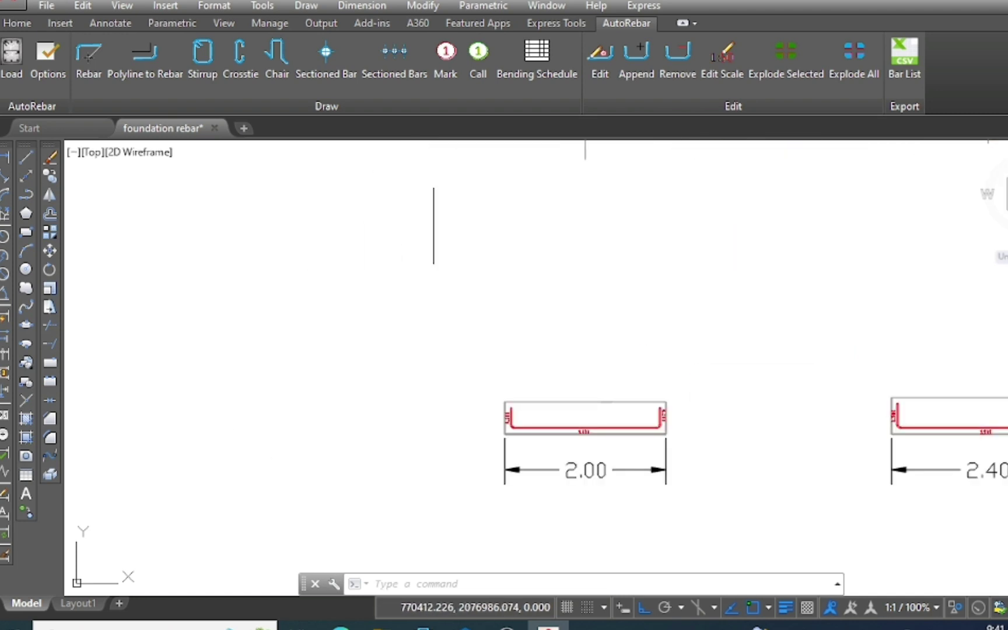
click(406, 65)
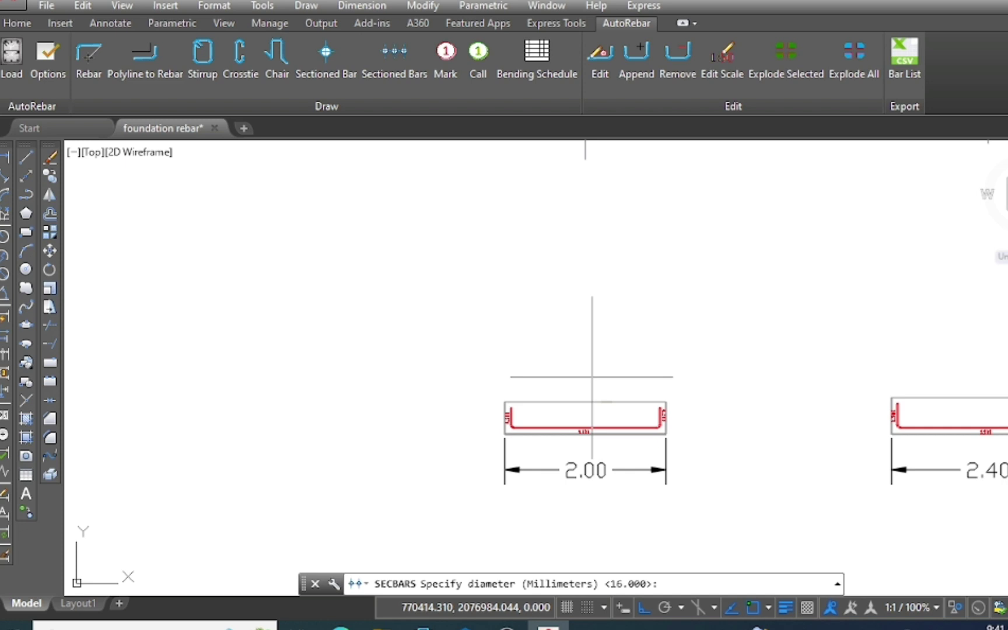
key(Return)
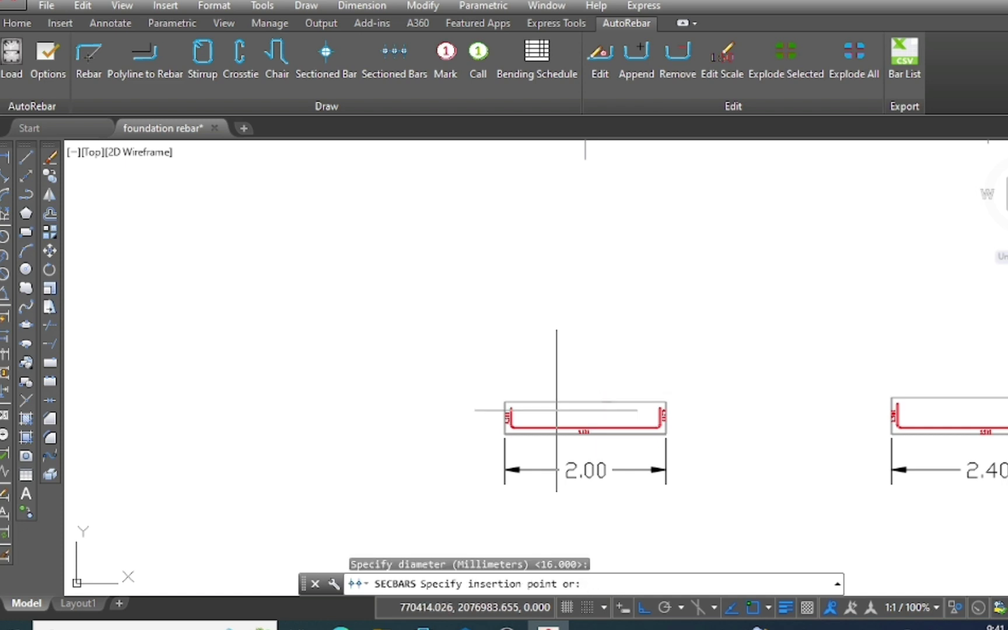
Place one sectioned-bar marker at the bar's left bend and select it.
scroll(558, 408, up, 3)
scroll(513, 428, up, 4)
scroll(490, 452, up, 2)
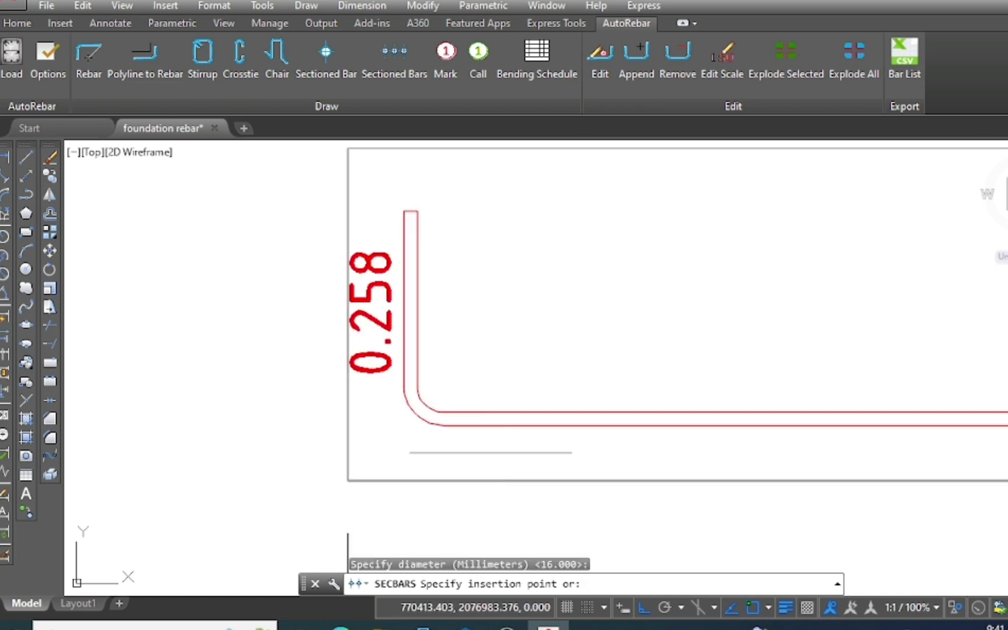
click(436, 396)
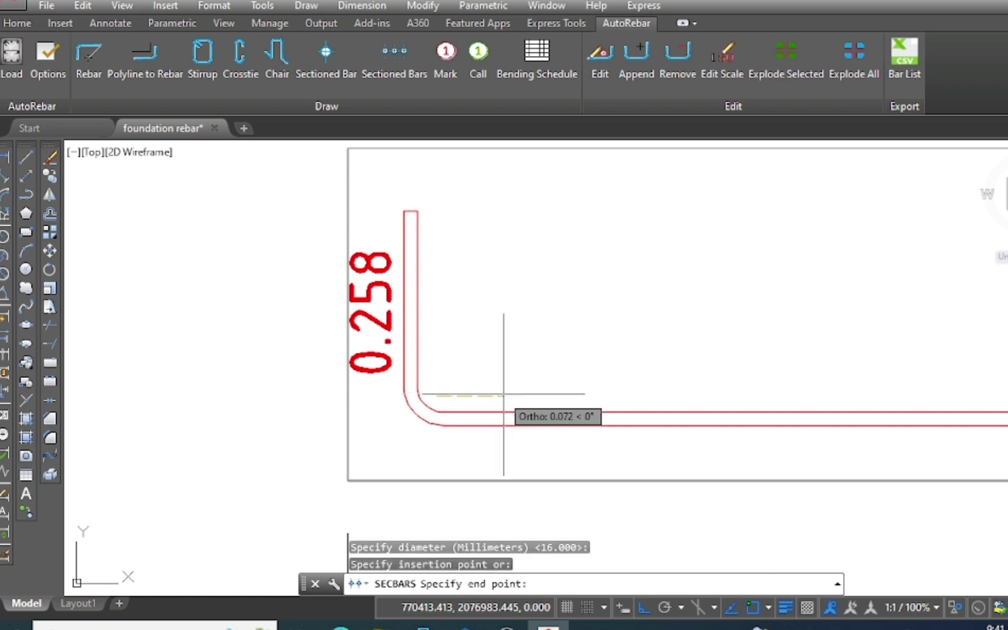
key(Escape)
click(443, 394)
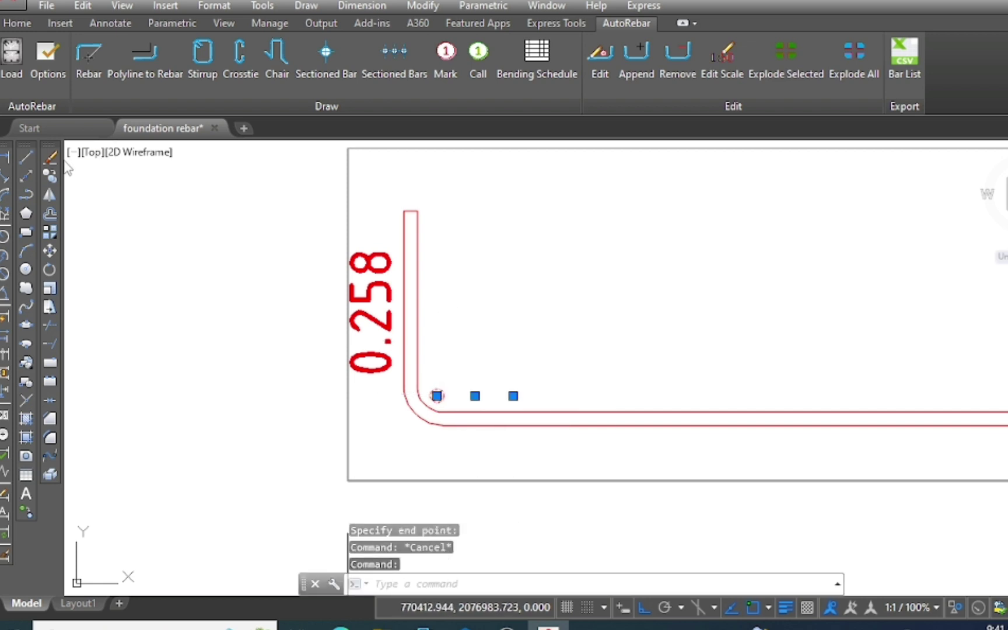
Copy the marker as a 13-item array fitted from the bend to the bar's far end.
click(50, 175)
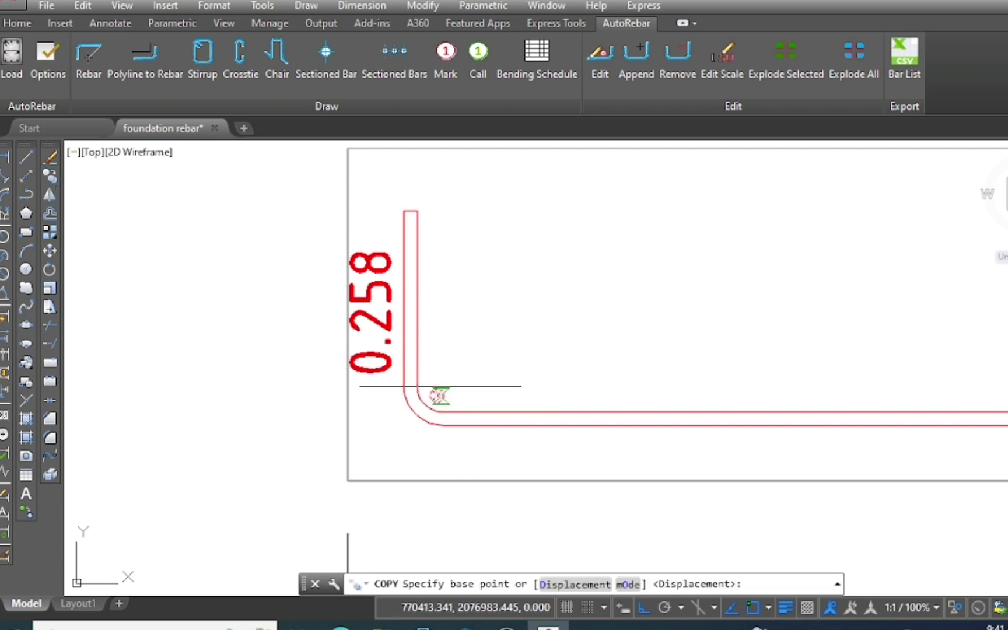
click(436, 396)
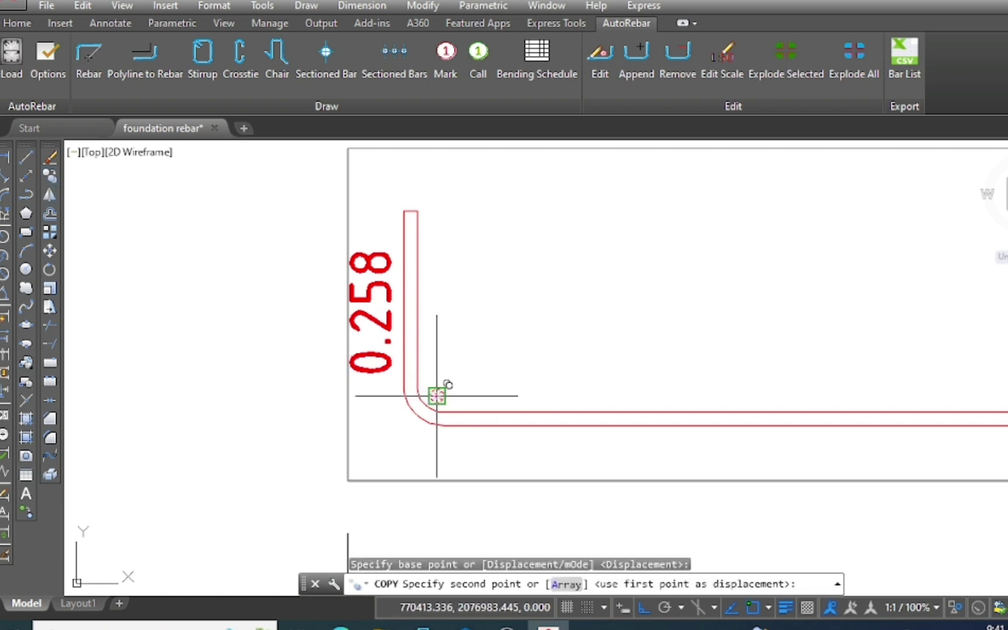
click(565, 584)
scroll(411, 434, down, 3)
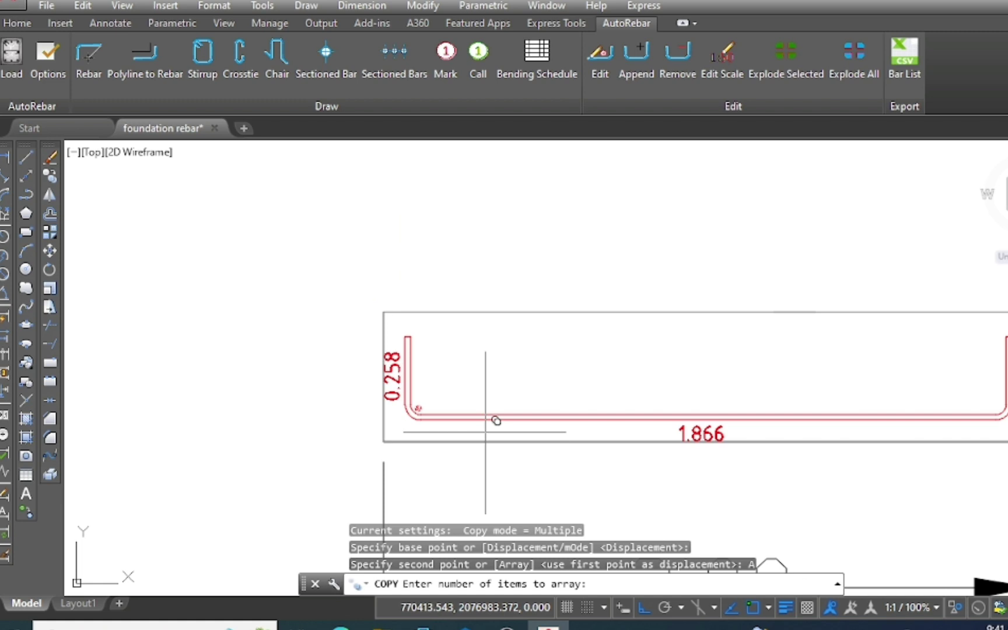
text(13)
key(Return)
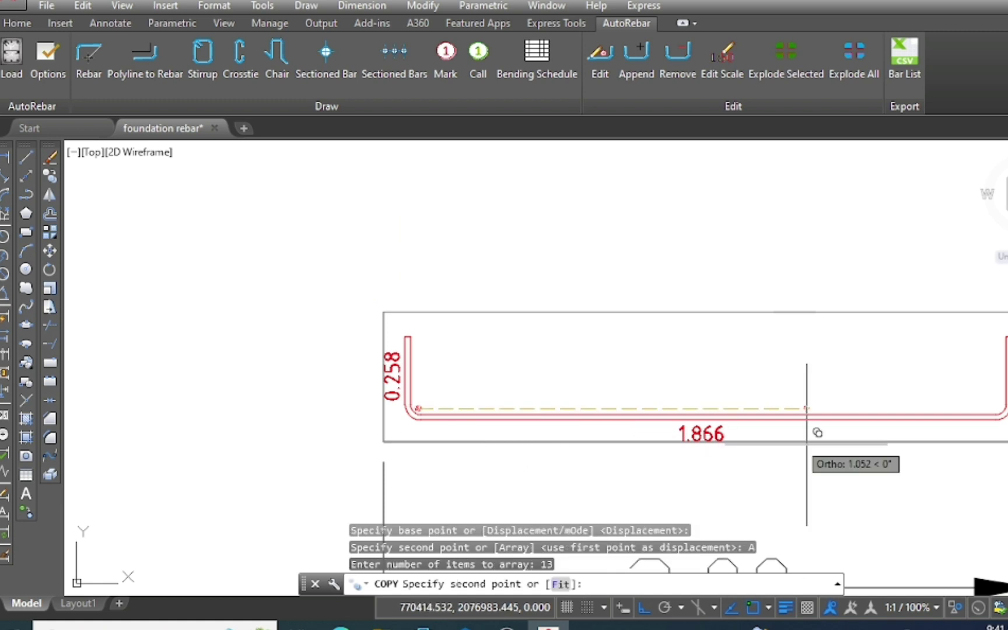
scroll(963, 419, up, 3)
scroll(959, 418, up, 2)
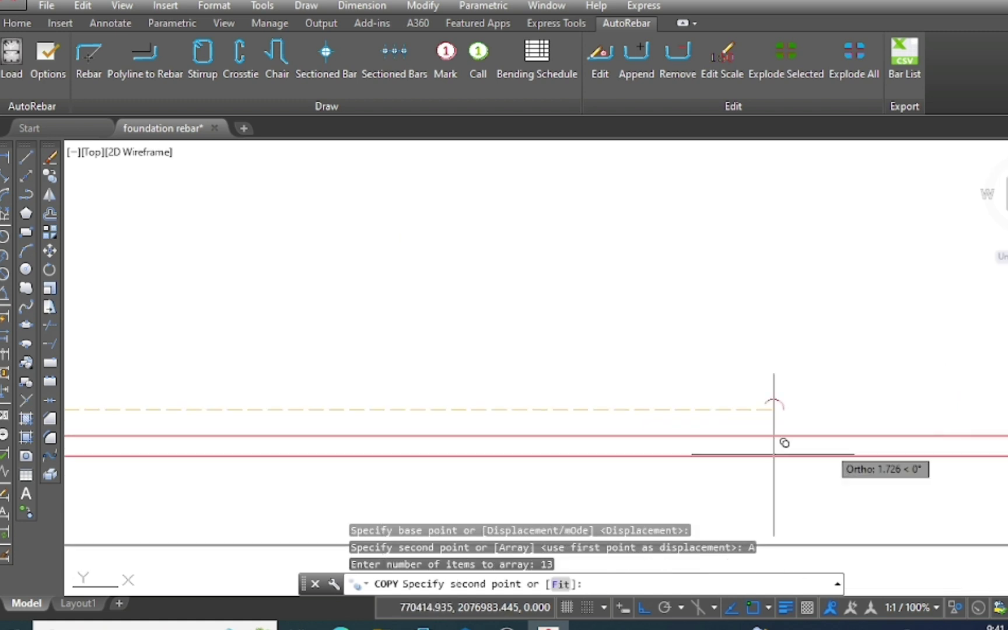
click(560, 584)
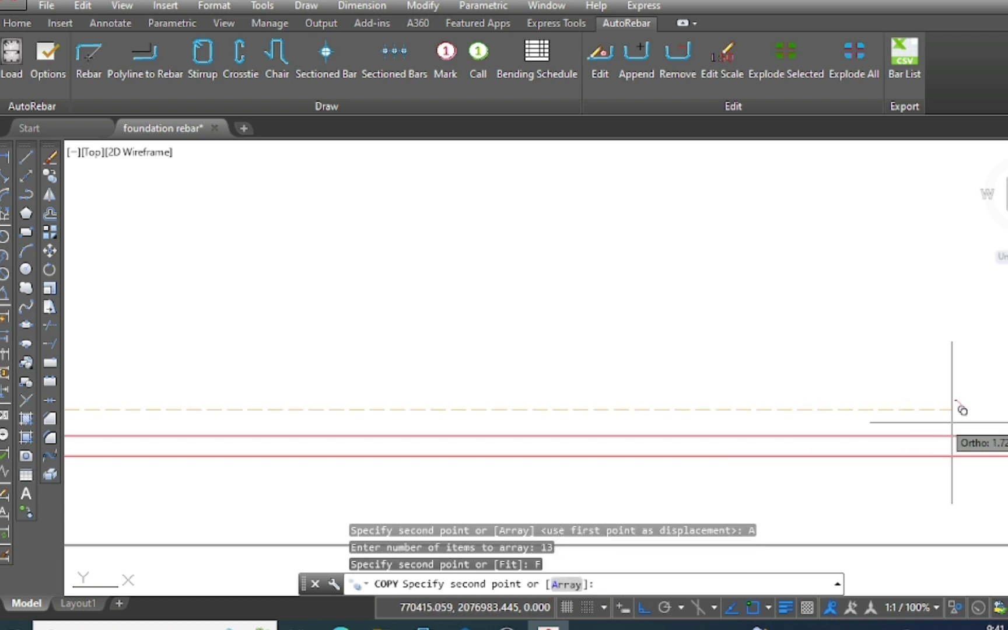
click(822, 408)
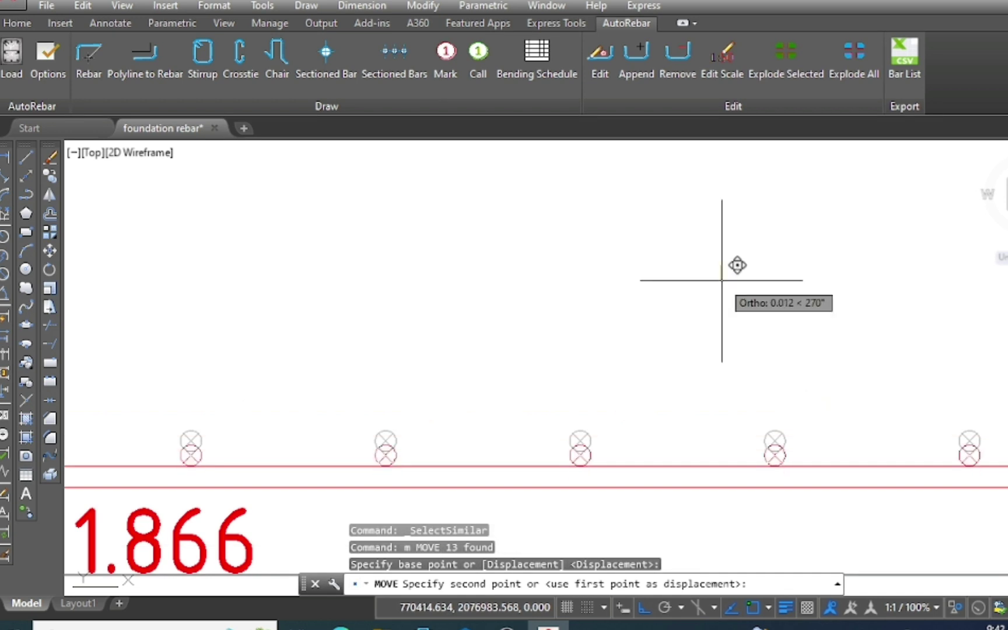
Move the 13 markers onto the 1.866 bottom-leg bar line.
click(721, 280)
scroll(718, 303, down, 2)
scroll(705, 338, down, 2)
scroll(671, 385, down, 2)
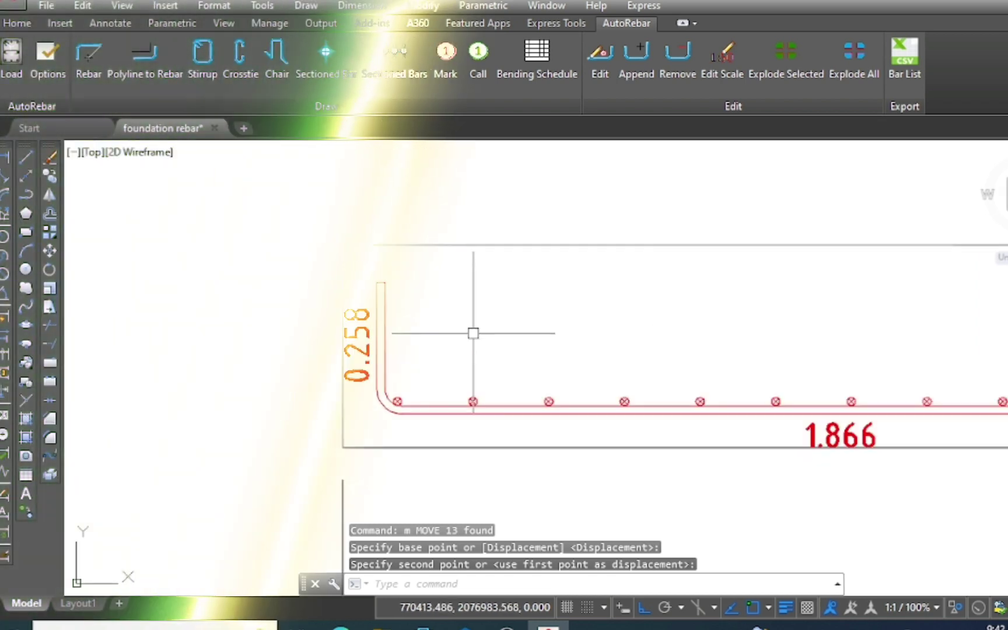
scroll(371, 475, down, 3)
End object isolation to restore all 550 hidden objects, then zoom to check F-1's column.
scroll(355, 342, up, 2)
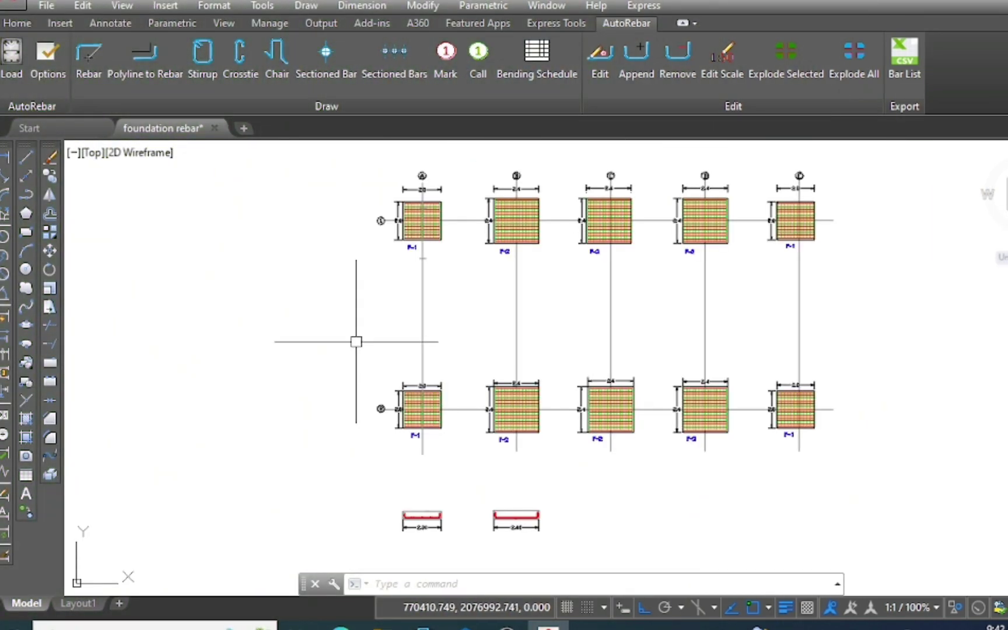
right_click(285, 186)
mouse_move(327, 264)
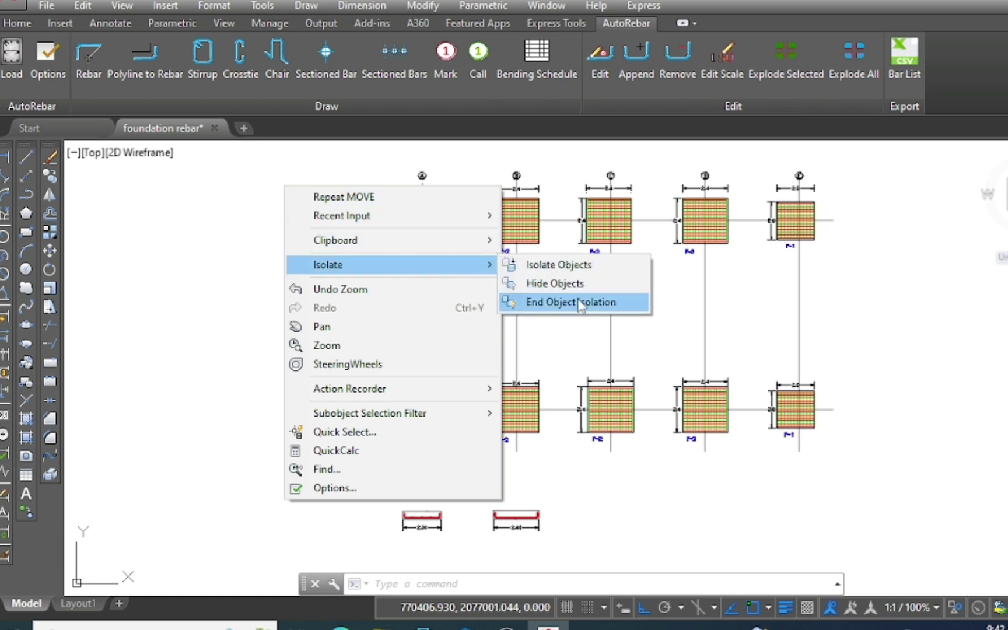
click(581, 301)
scroll(428, 408, up, 5)
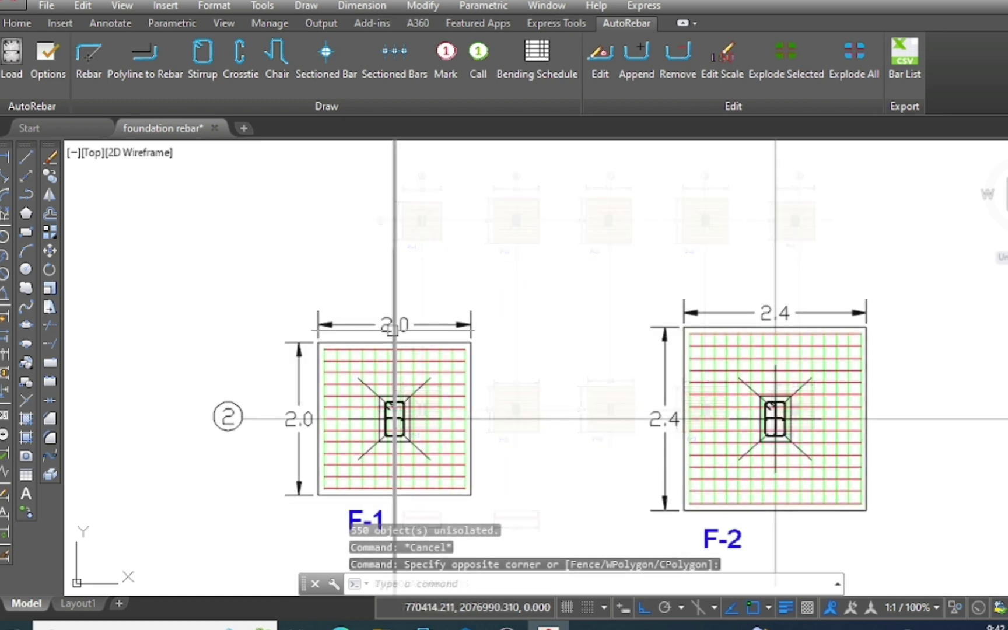
scroll(401, 421, up, 5)
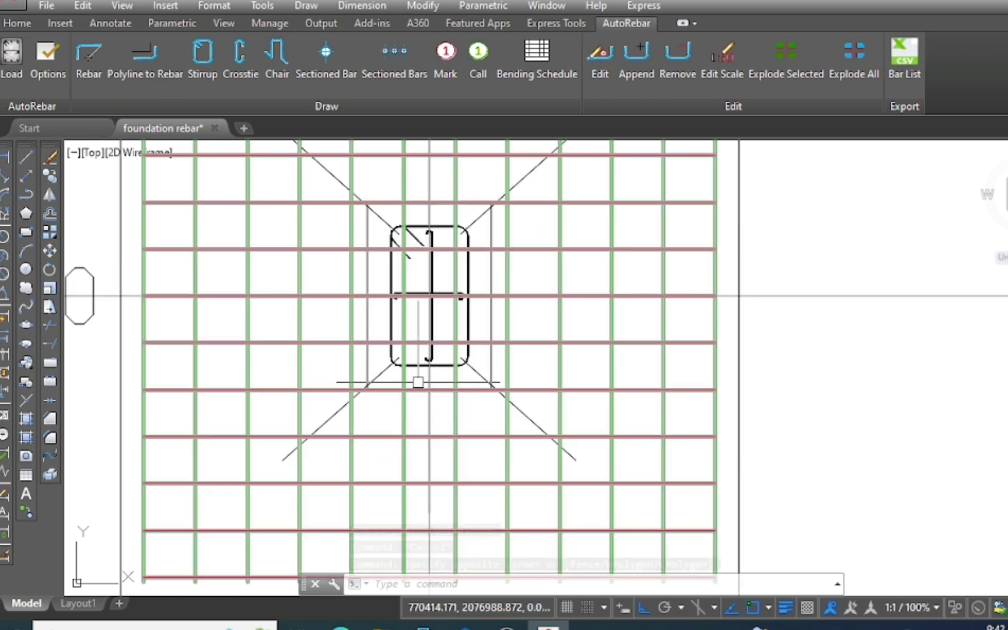
scroll(418, 382, down, 2)
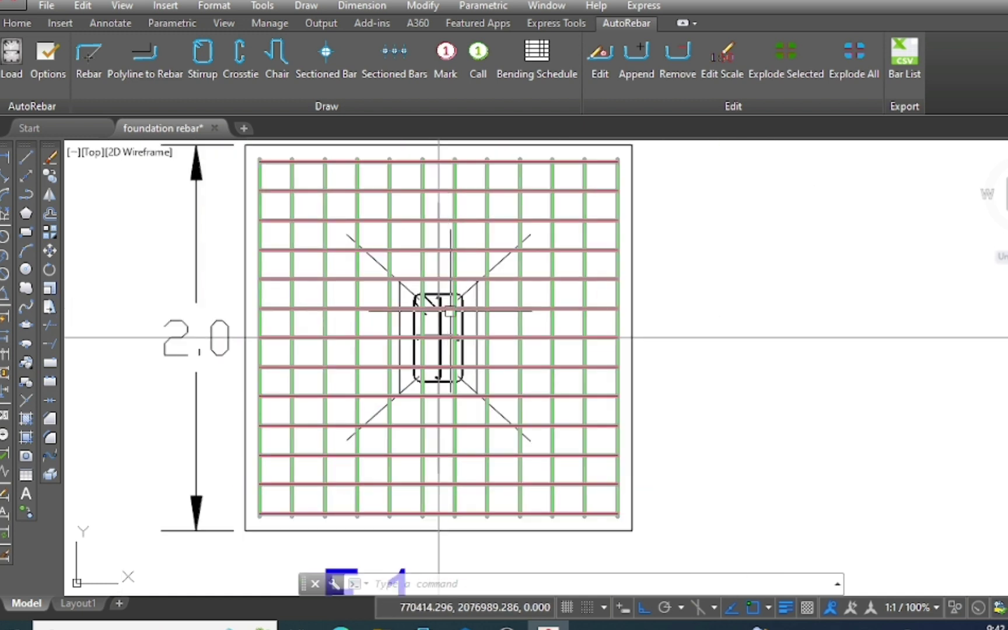
scroll(402, 350, up, 2)
scroll(402, 350, up, 3)
scroll(402, 349, down, 2)
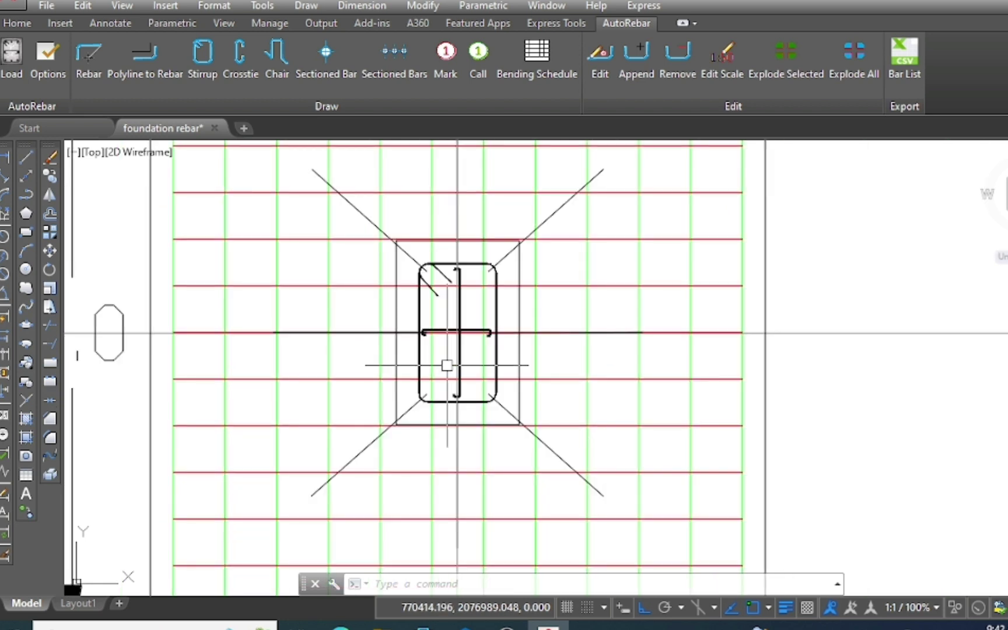
scroll(443, 365, down, 2)
scroll(360, 439, down, 3)
scroll(408, 379, down, 3)
scroll(459, 321, down, 2)
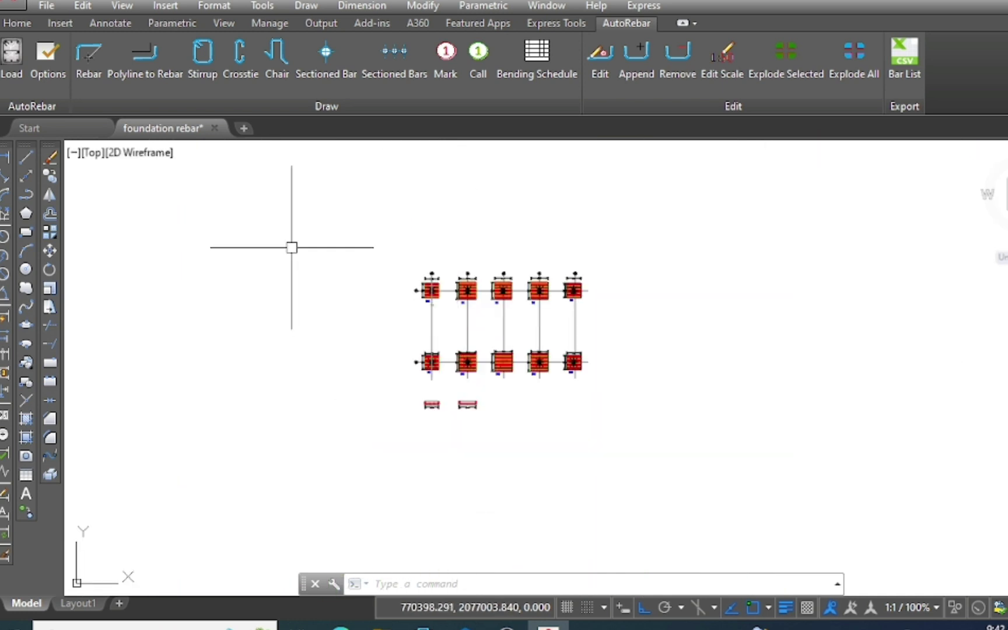
Switch the drawing to the Southwest Isometric view.
click(97, 154)
click(155, 304)
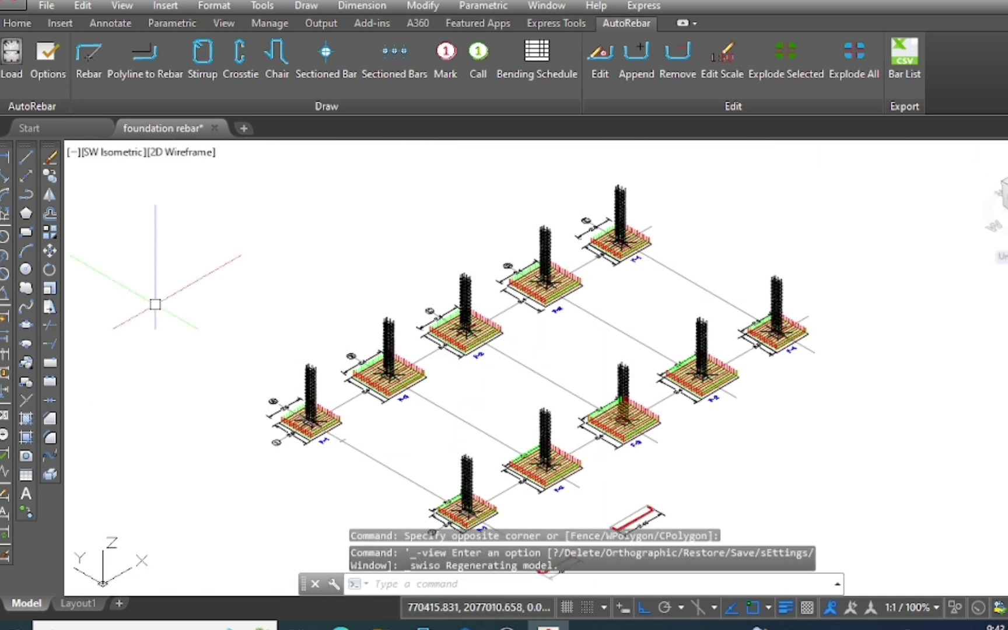
scroll(341, 270, down, 2)
scroll(341, 270, down, 1)
scroll(400, 438, up, 4)
scroll(416, 418, up, 2)
scroll(491, 277, up, 1)
scroll(492, 276, up, 1)
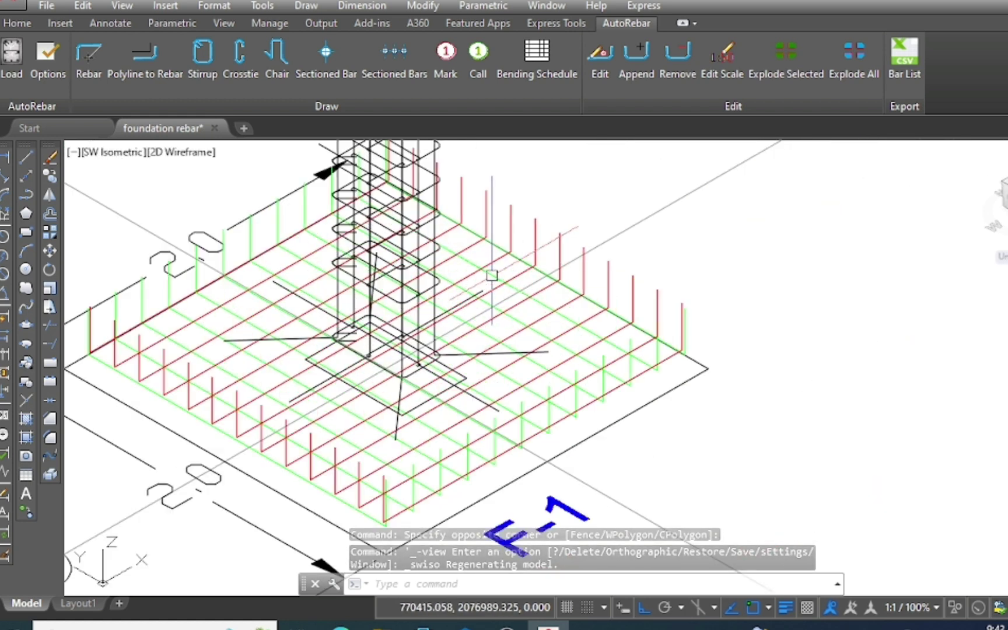
scroll(493, 273, up, 1)
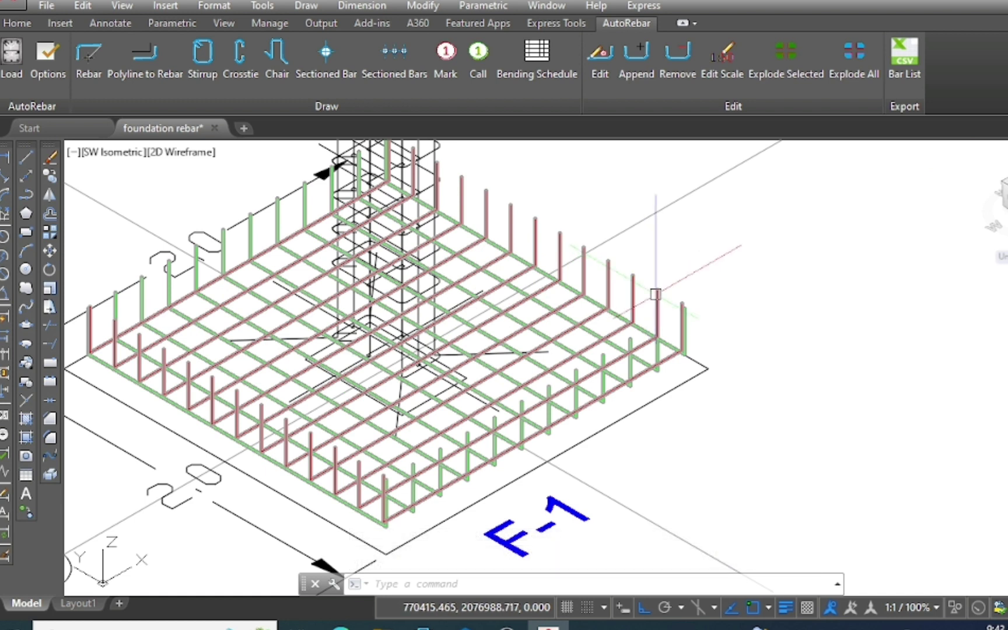
Window-select footing F-1's bottom rebar mesh and hide those 280 objects.
drag(76, 141, 696, 532)
right_click(791, 232)
mouse_move(881, 311)
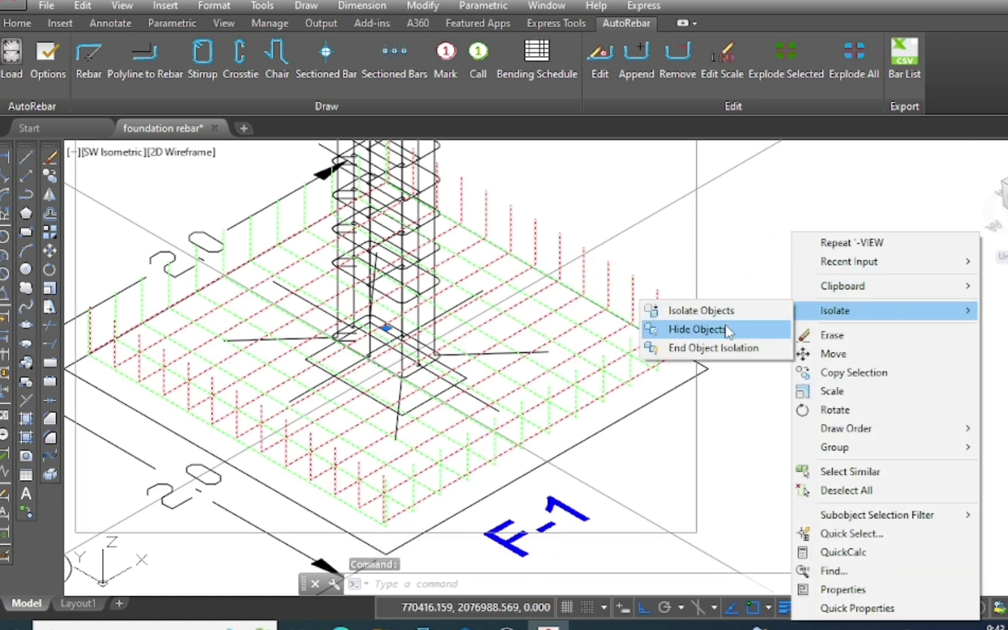
click(766, 328)
scroll(373, 402, down, 6)
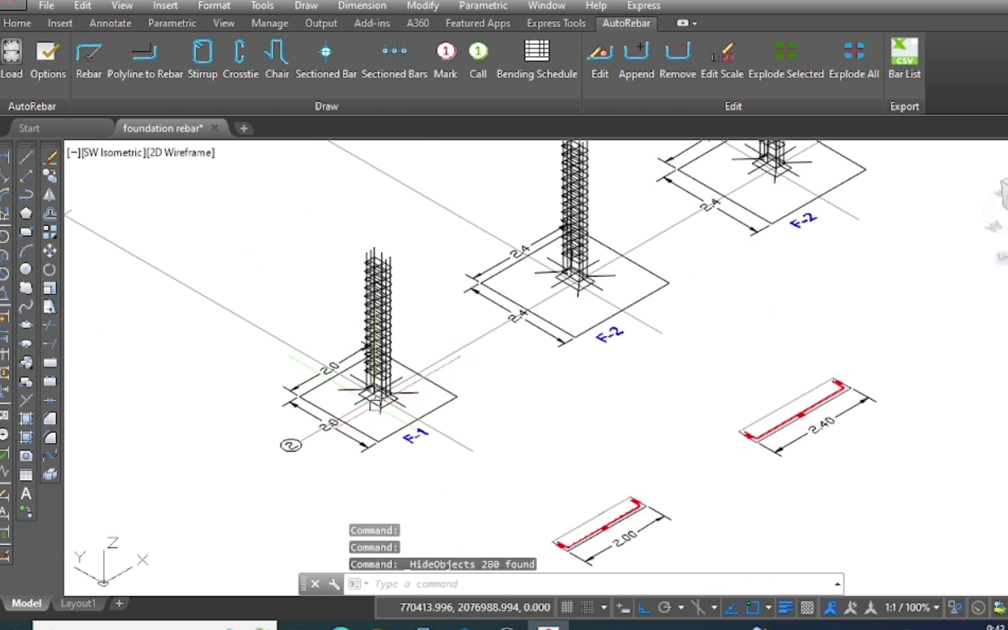
scroll(580, 209, up, 5)
scroll(600, 207, up, 2)
scroll(505, 198, up, 2)
scroll(509, 351, up, 2)
scroll(509, 352, down, 4)
scroll(491, 351, down, 2)
scroll(498, 208, up, 2)
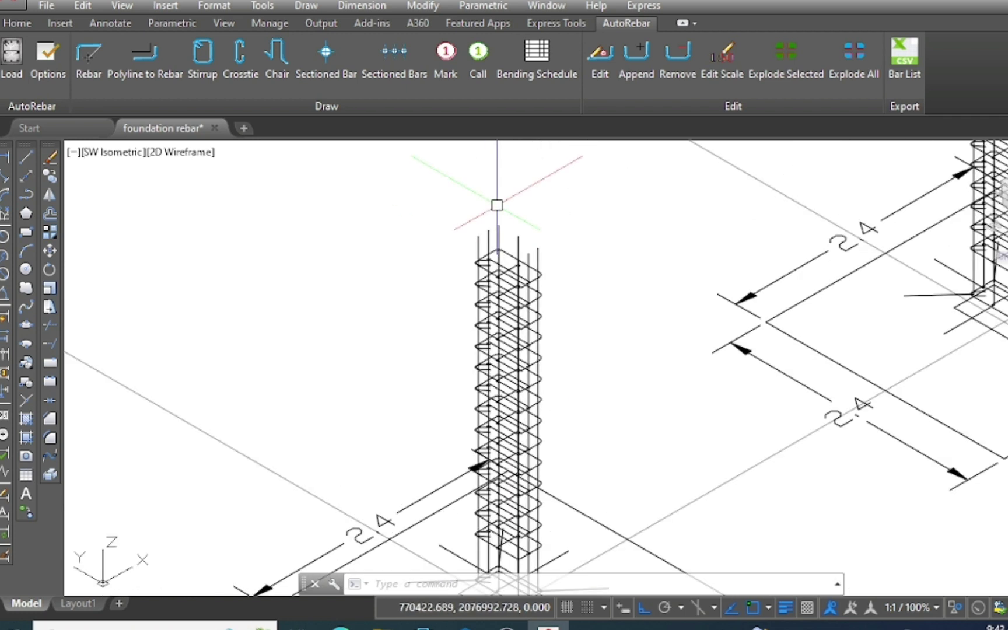
scroll(498, 207, up, 3)
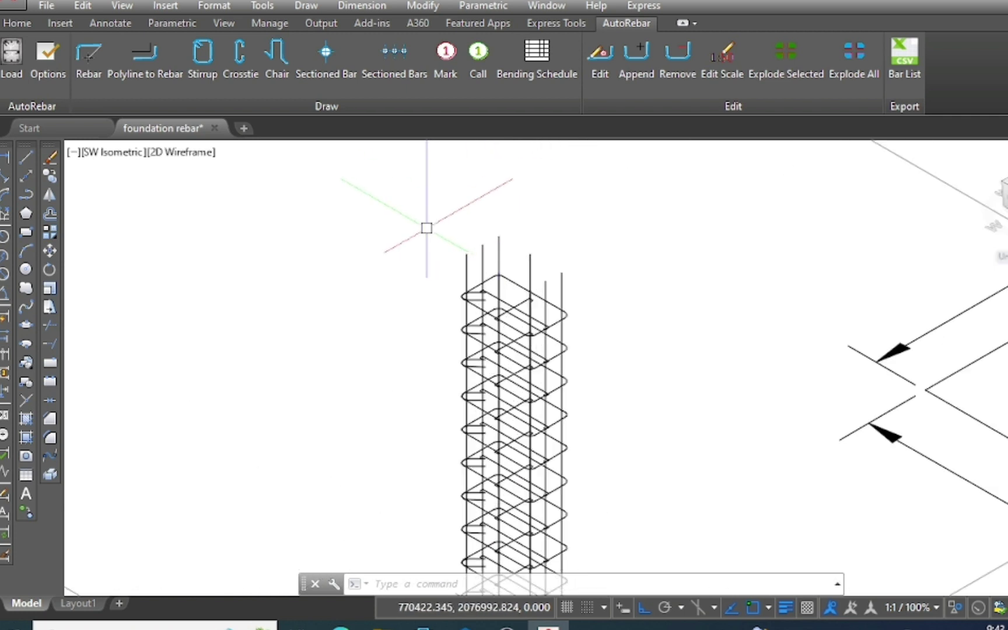
scroll(429, 228, down, 4)
scroll(438, 340, down, 3)
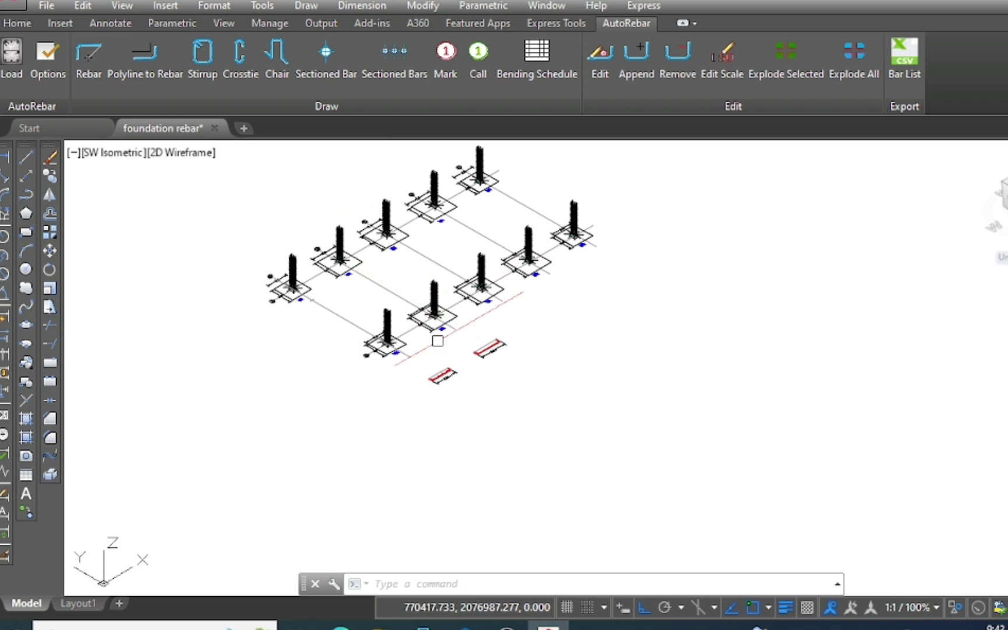
Switch the viewport to the Top plan view.
click(105, 154)
click(129, 193)
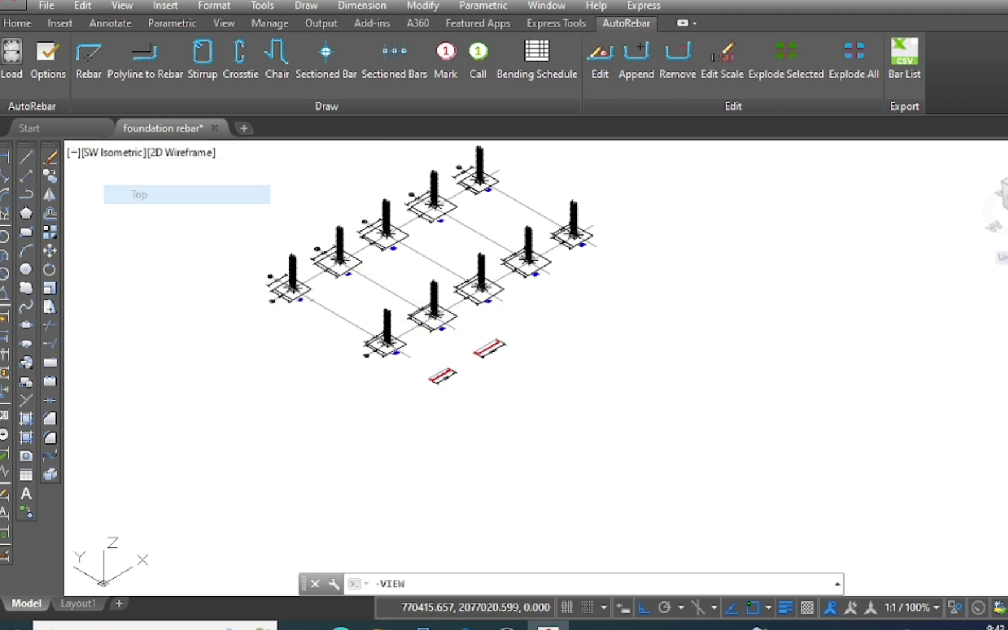
scroll(327, 350, down, 5)
scroll(337, 365, up, 5)
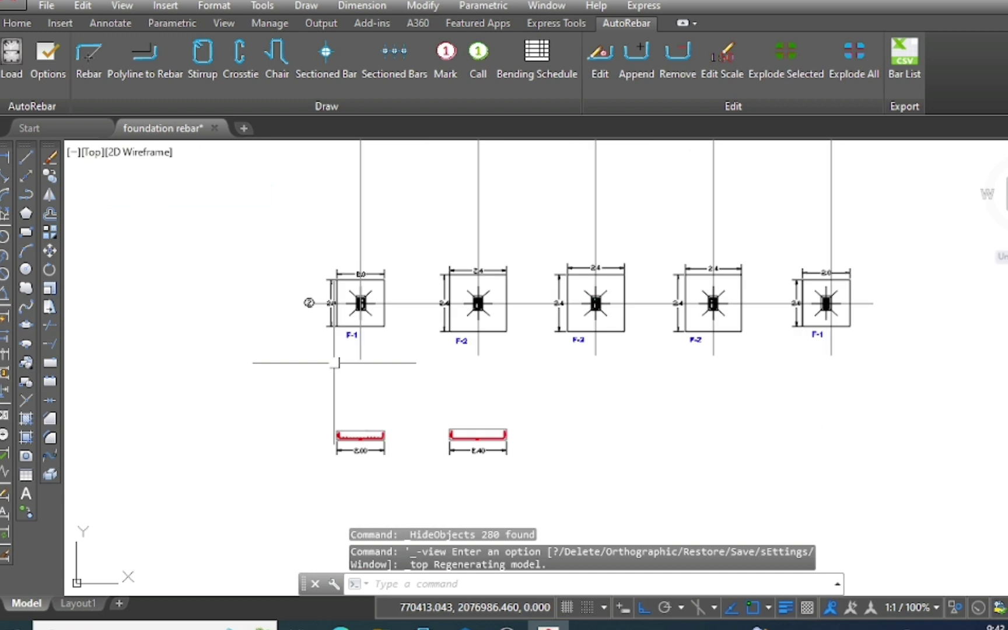
scroll(346, 322, up, 4)
Draw a vertical polyline from the footing corner down through the 2.00 section.
click(28, 196)
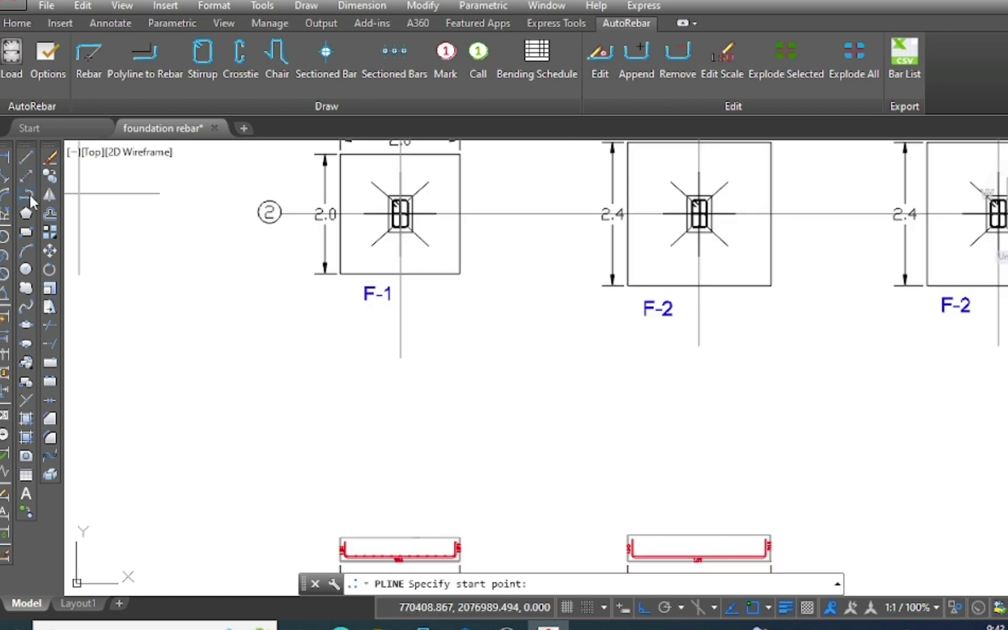
scroll(399, 231, up, 5)
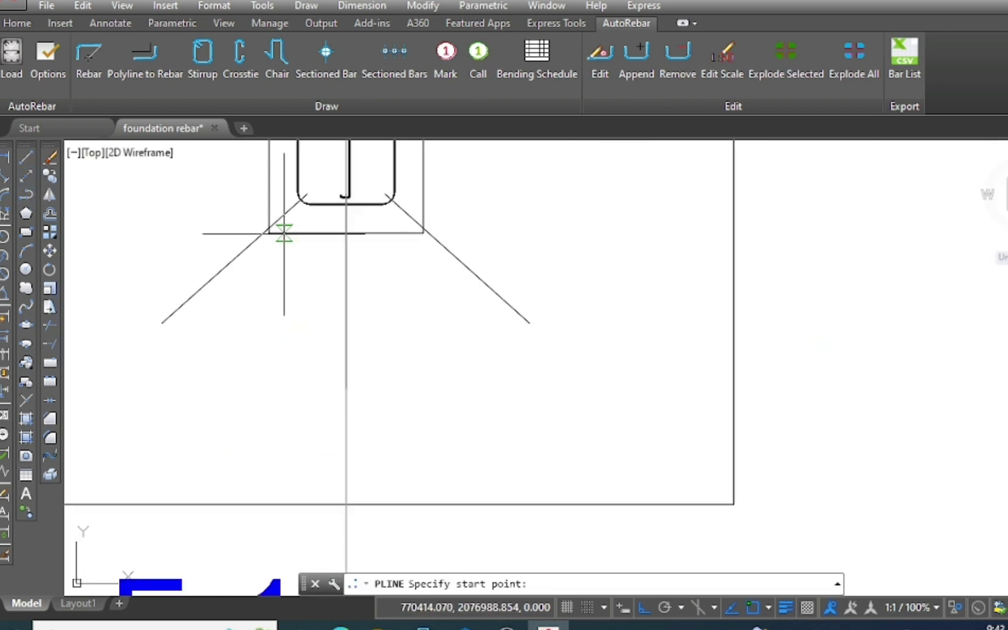
scroll(283, 233, up, 3)
click(240, 234)
scroll(175, 175, down, 5)
scroll(257, 233, down, 4)
scroll(252, 320, up, 6)
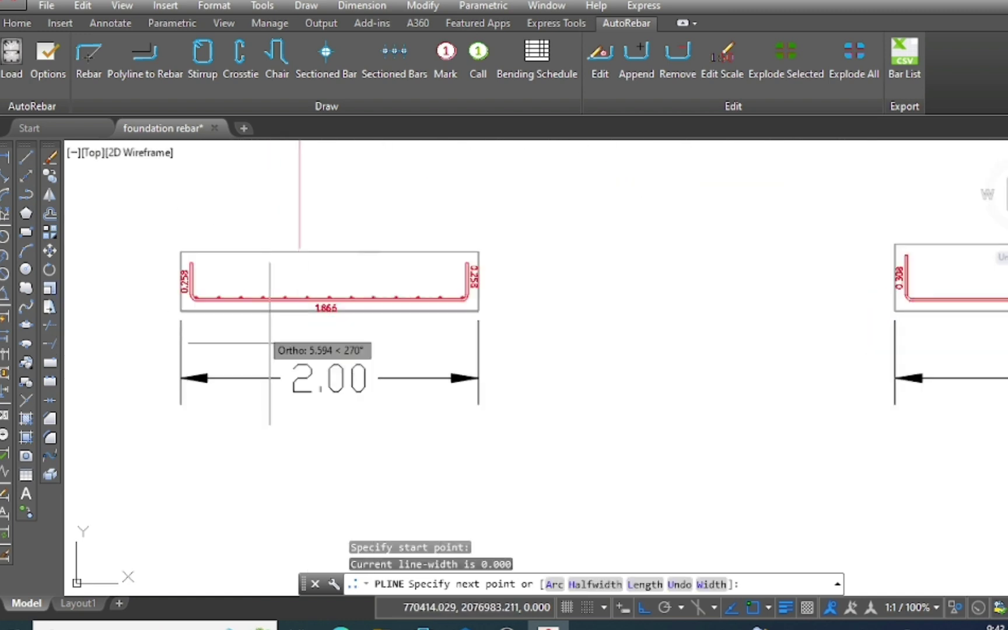
click(299, 418)
key(Escape)
Offset the red vertical line 0.4 to the right.
text(o)
key(Return)
text(.)
key(Return)
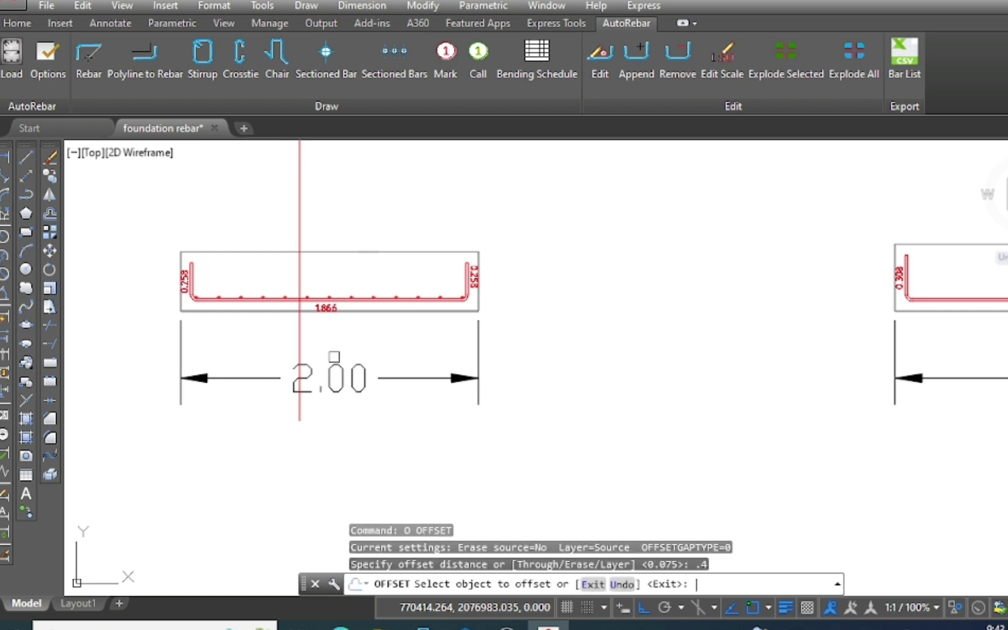
click(300, 158)
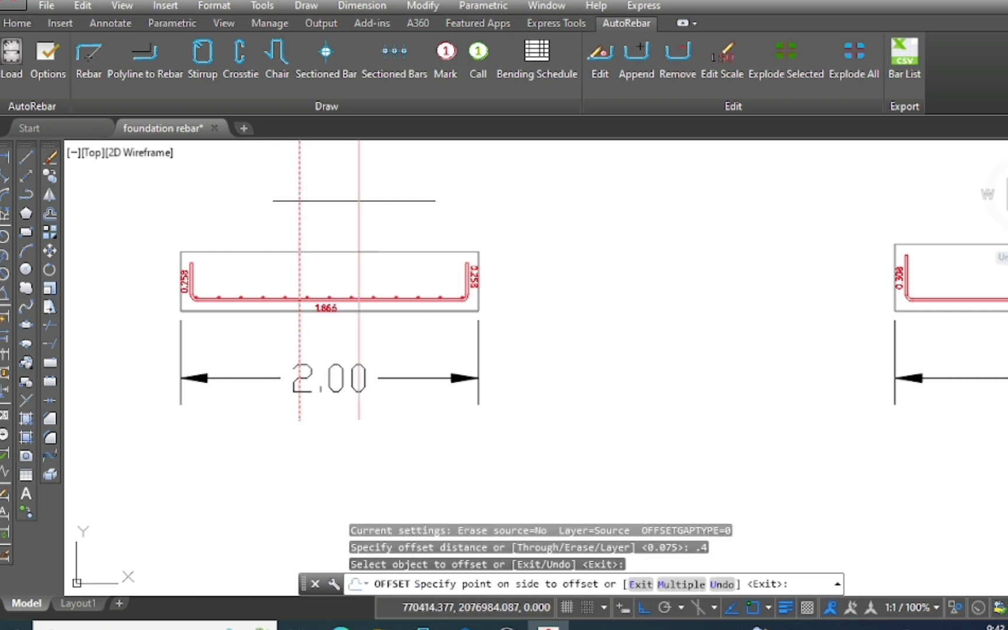
click(377, 202)
scroll(417, 265, down, 2)
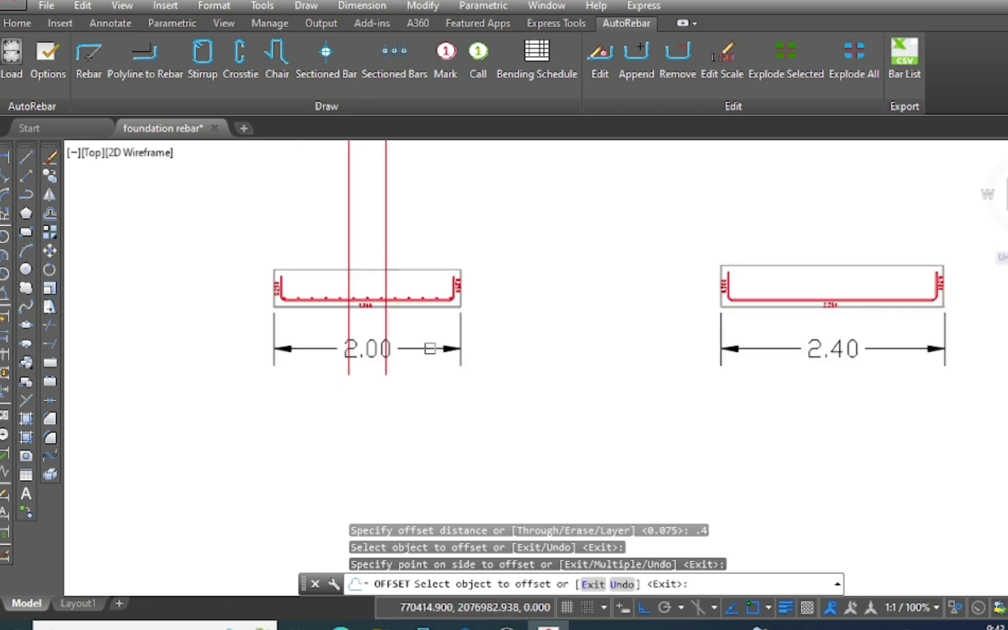
scroll(408, 315, down, 2)
click(398, 297)
scroll(378, 295, up, 4)
key(Escape)
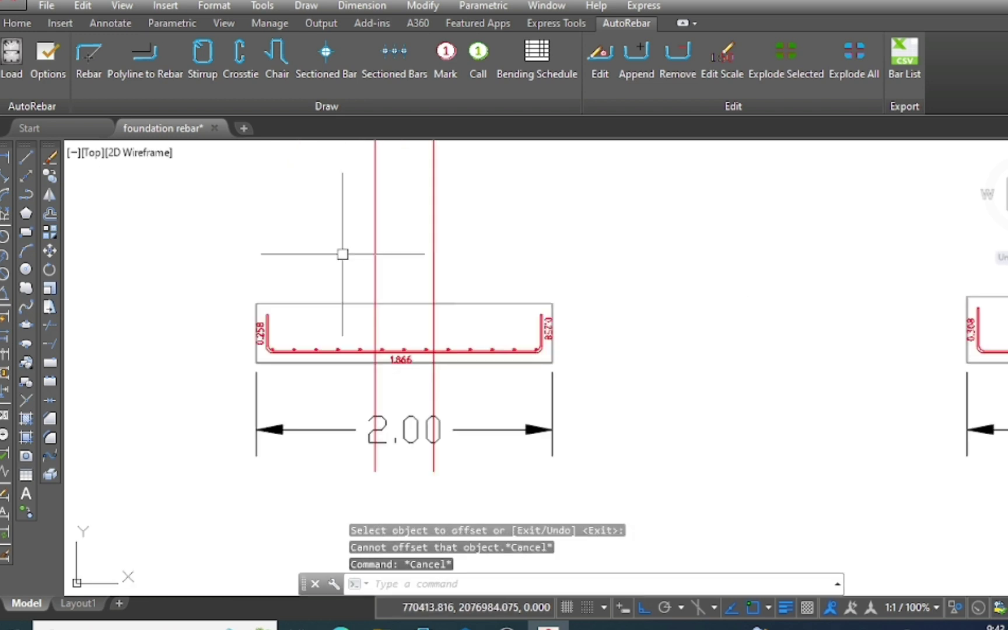
Offset the right-hand guide line 0.075 to the left.
text(o)
key(Return)
text(.)
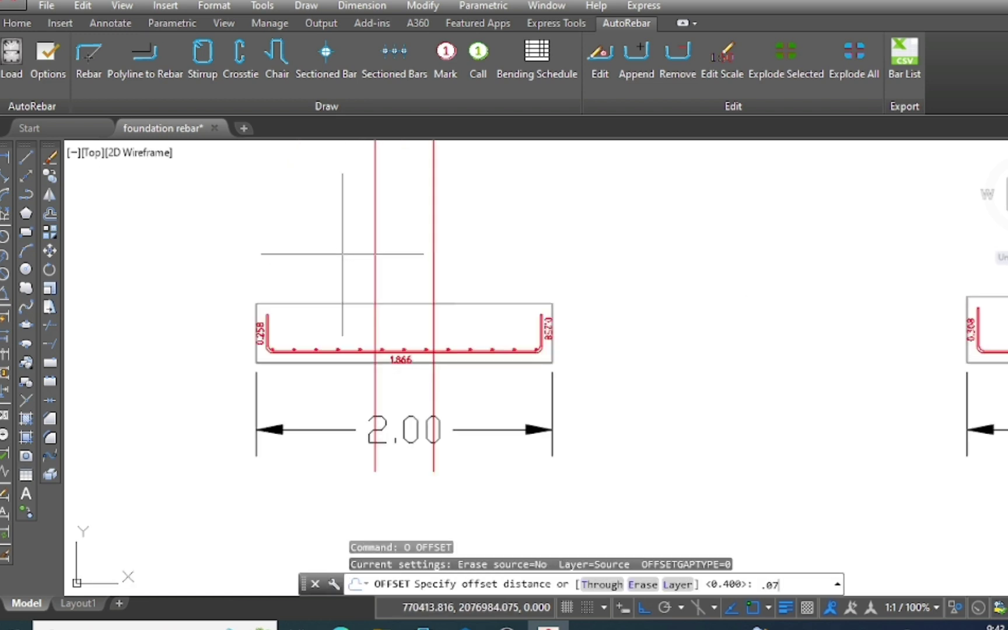
text(5)
key(Return)
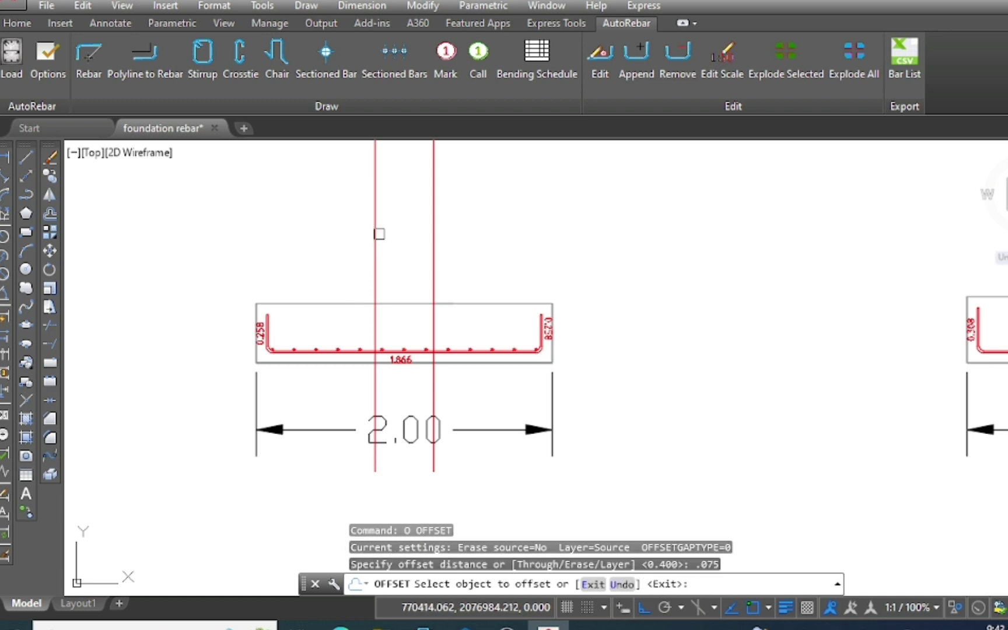
click(380, 234)
scroll(379, 237, up, 2)
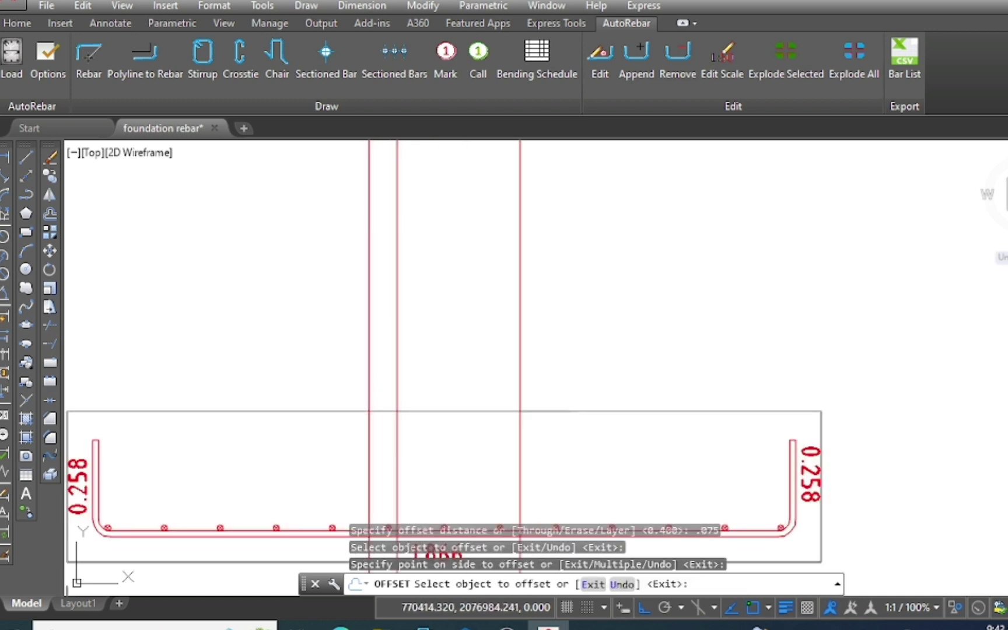
click(518, 230)
click(446, 237)
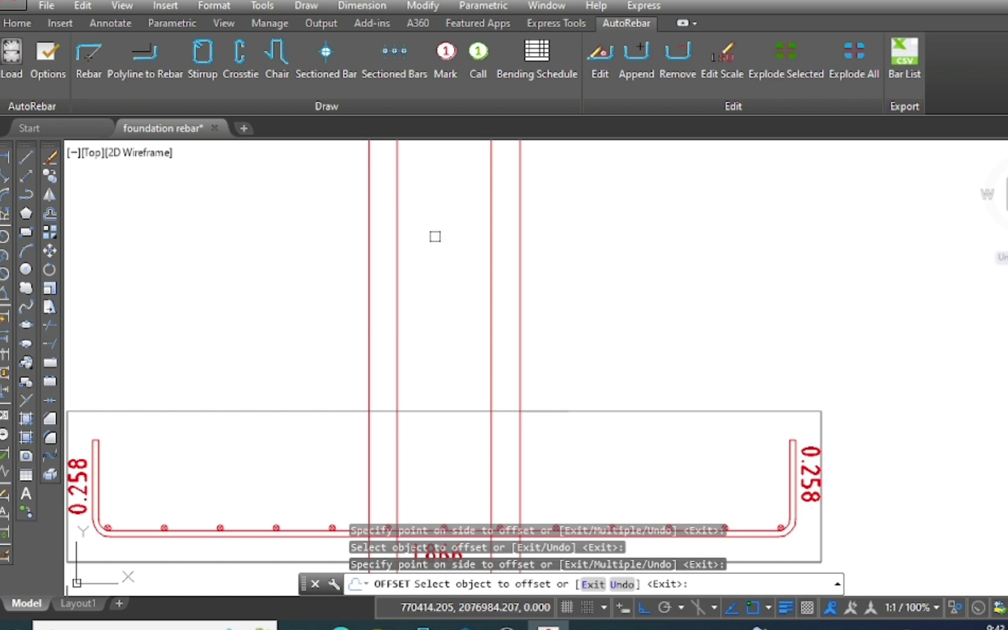
scroll(435, 236, down, 2)
key(Escape)
key(Escape)
Add 0.4 offset guide lines on the left and right sides.
text(o)
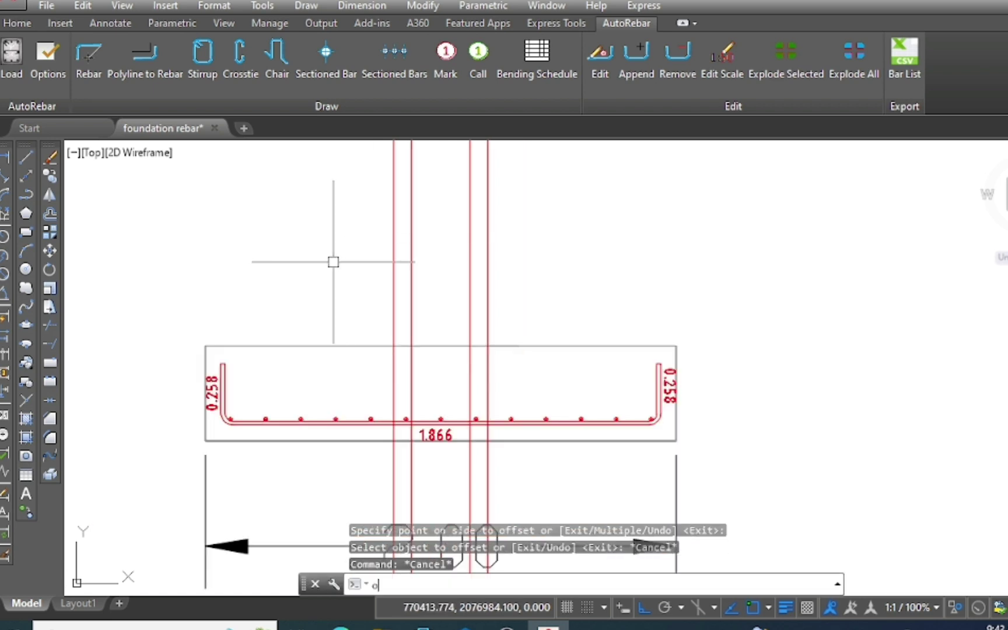
key(Return)
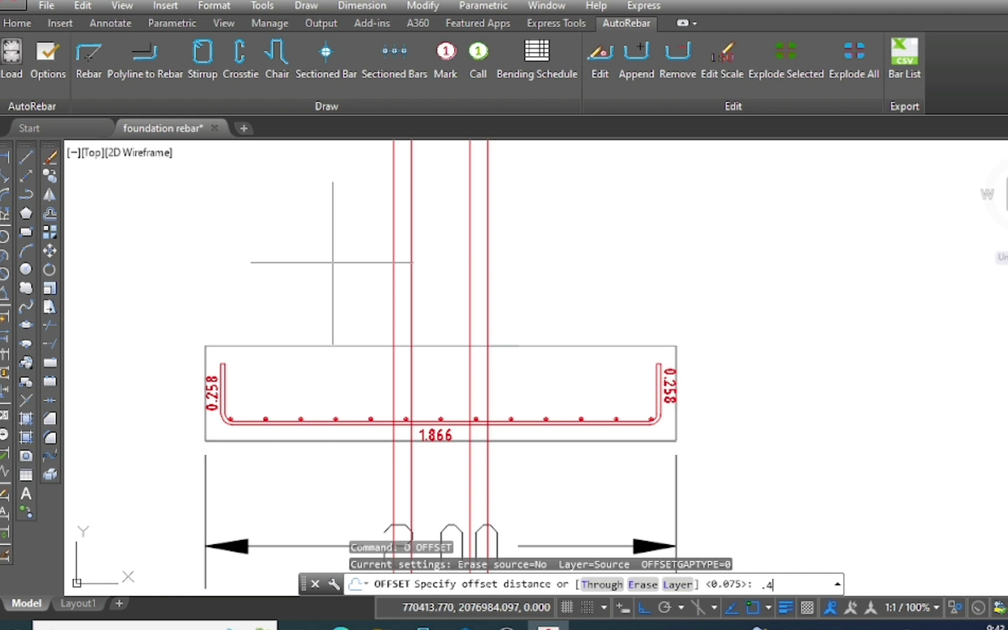
key(Return)
click(392, 233)
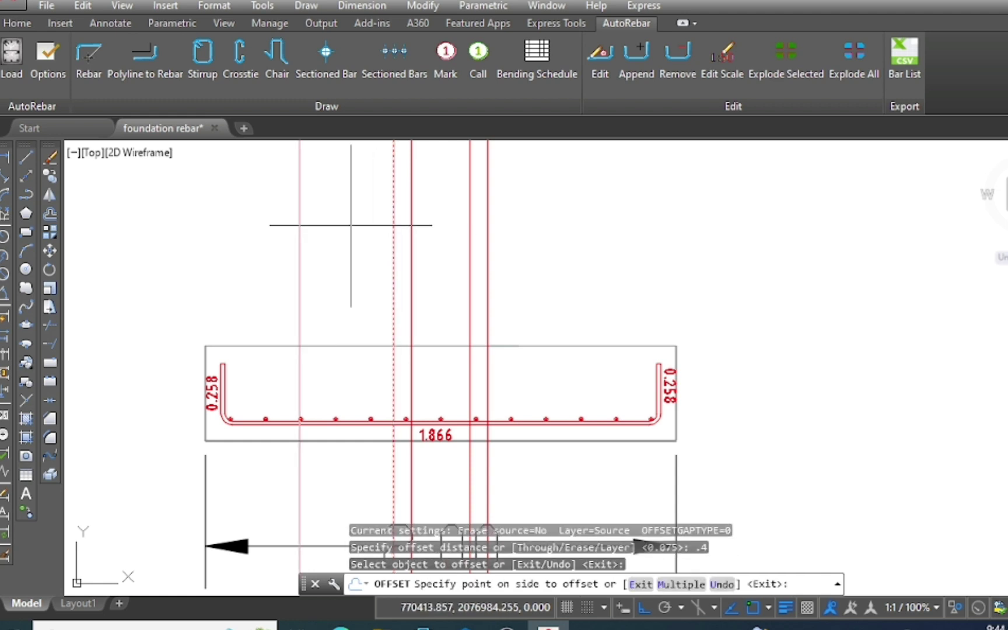
click(346, 226)
click(488, 224)
click(595, 226)
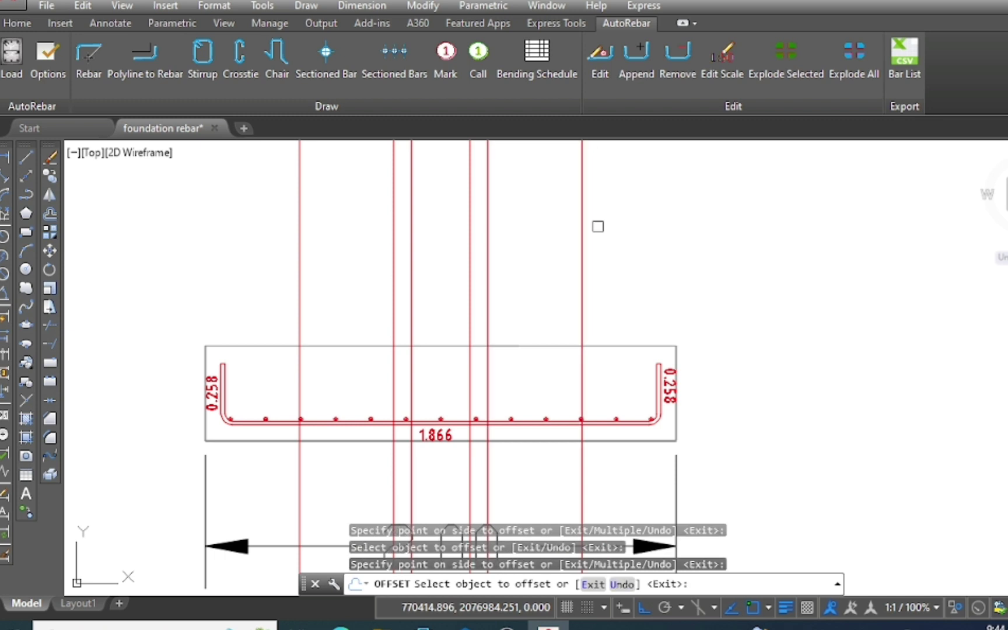
key(Escape)
key(Escape)
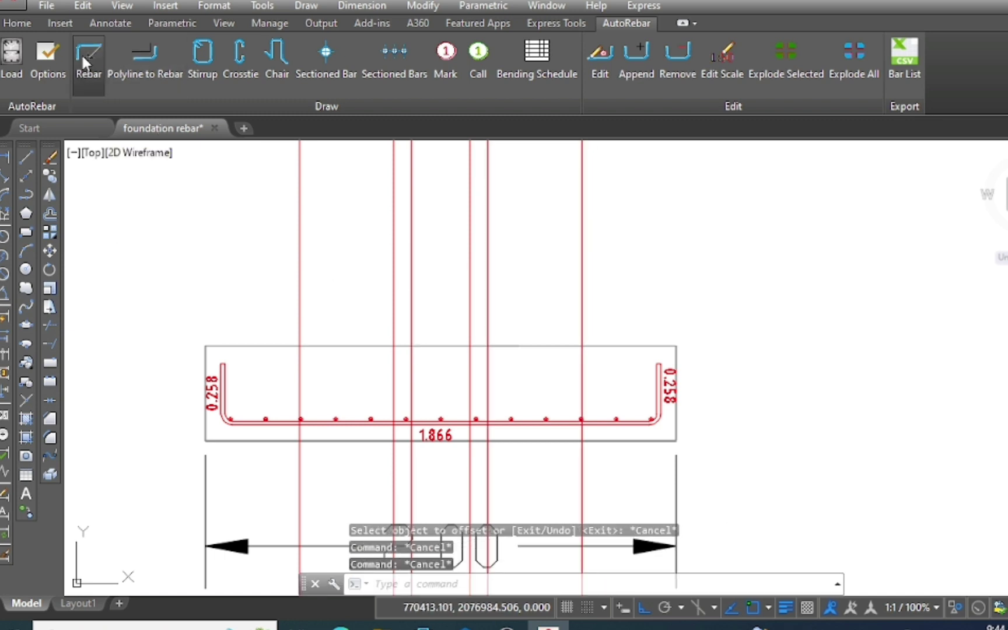
Draw a 16 mm L-shaped dowel bar with a 0.483 foot and 3.008 vertical leg.
click(84, 55)
scroll(265, 438, up, 6)
scroll(265, 438, up, 4)
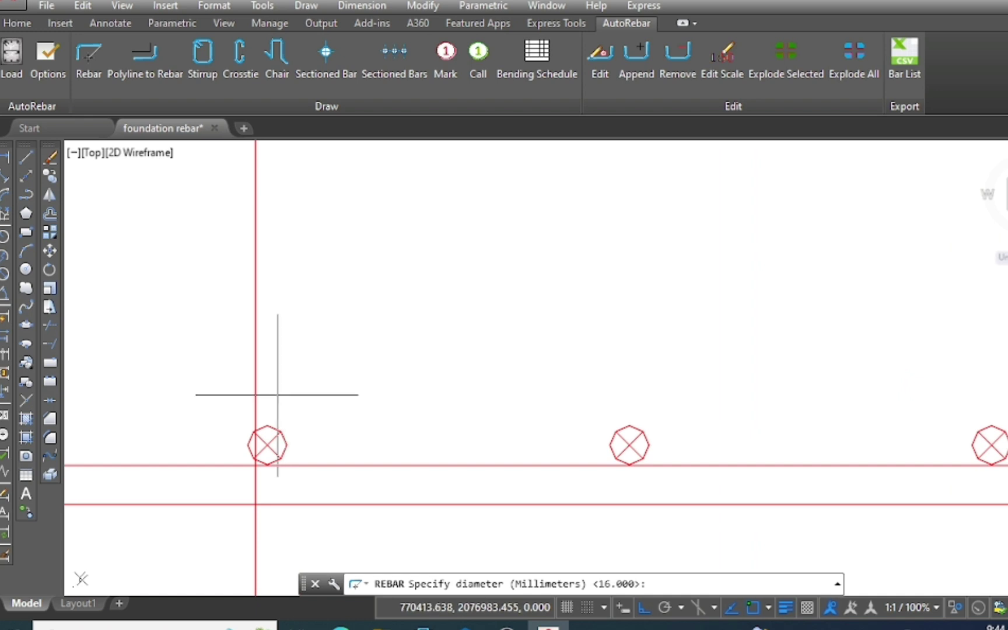
key(Return)
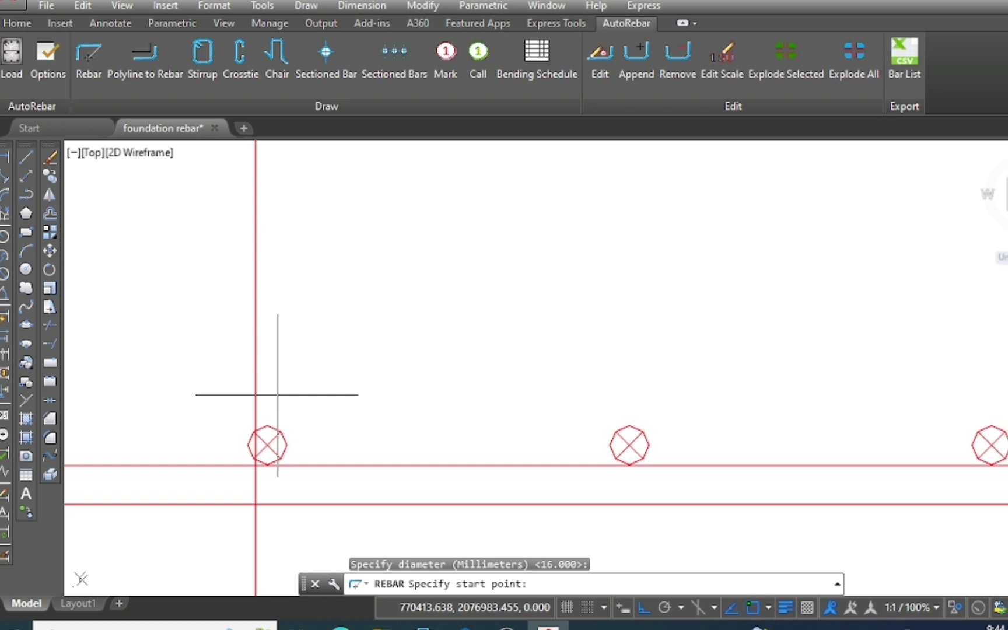
click(255, 379)
scroll(255, 379, down, 4)
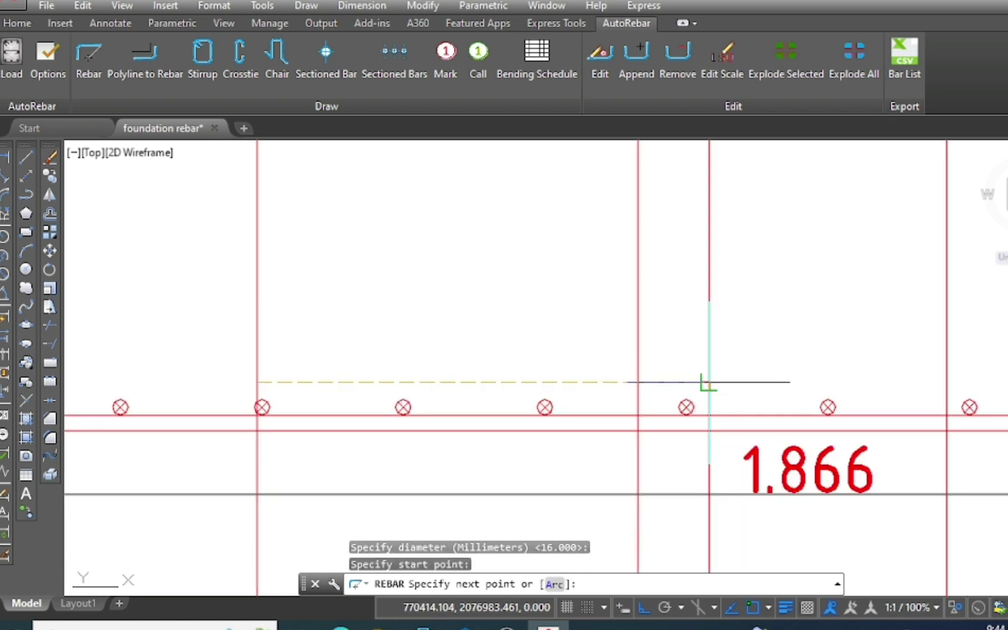
click(709, 385)
scroll(677, 374, down, 5)
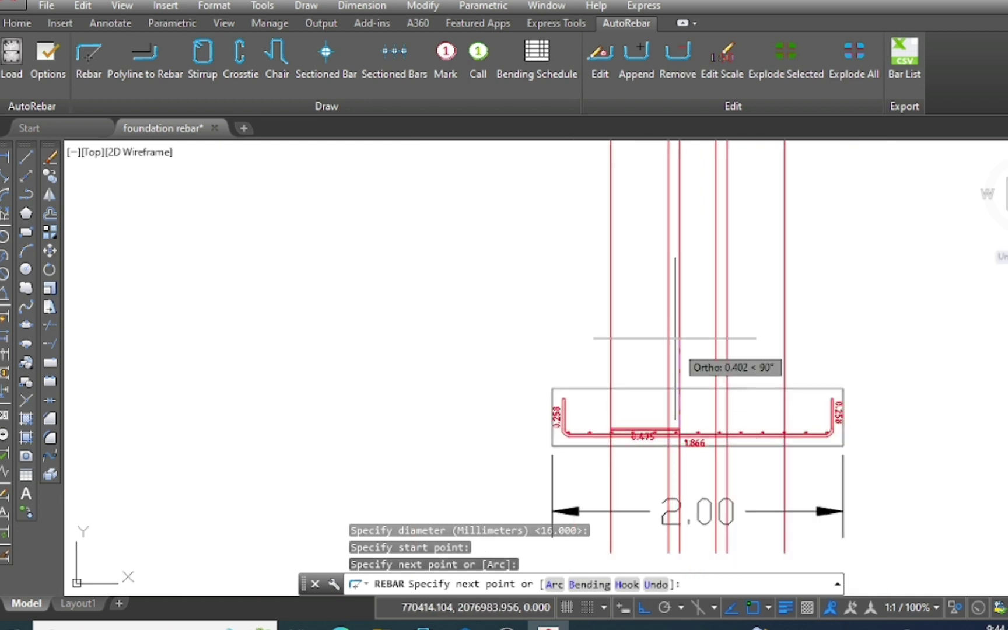
text(3)
key(Return)
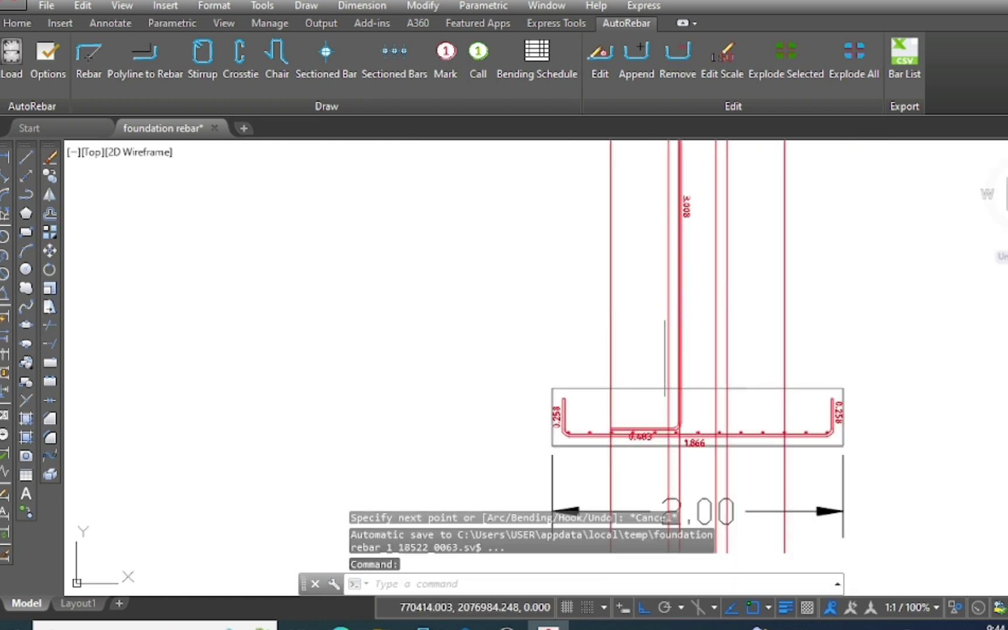
key(Escape)
Zoom around the footing and select the dowel bar labelled 3.008.
scroll(691, 178, up, 2)
scroll(675, 189, up, 2)
scroll(678, 211, up, 1)
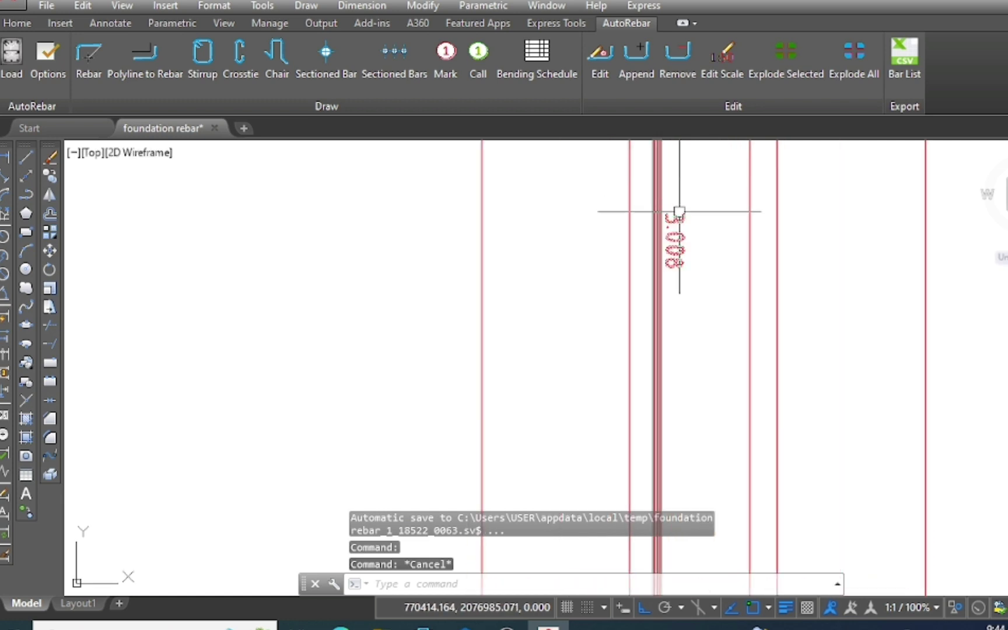
scroll(675, 211, down, 3)
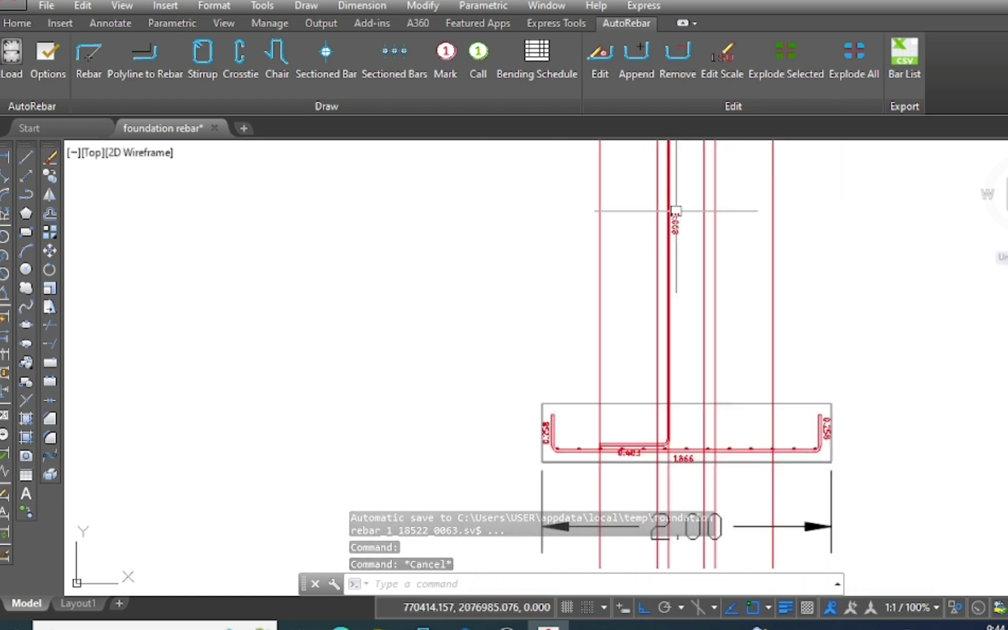
scroll(687, 312, up, 2)
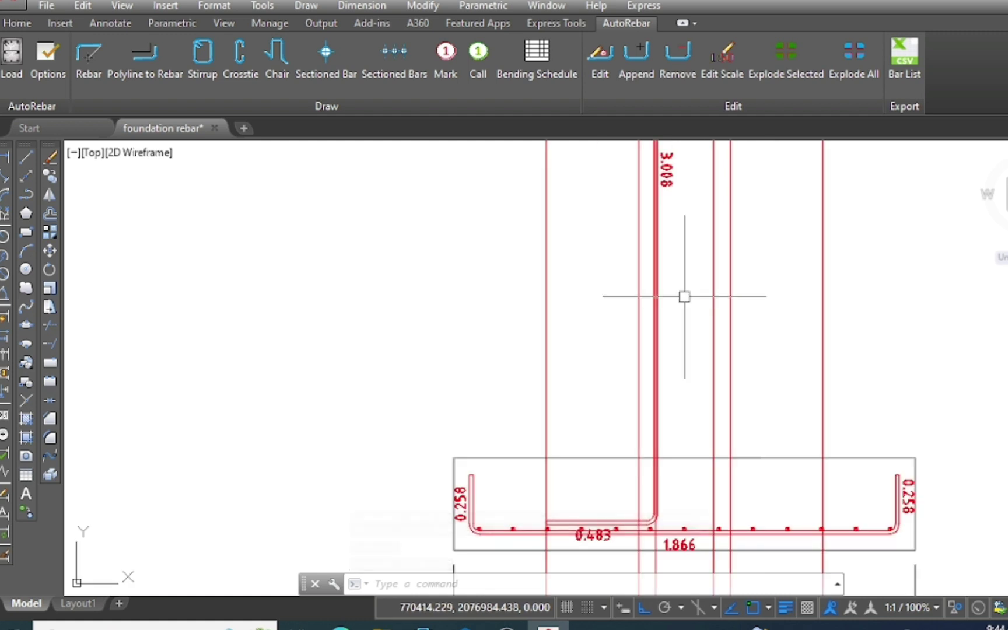
scroll(684, 296, down, 3)
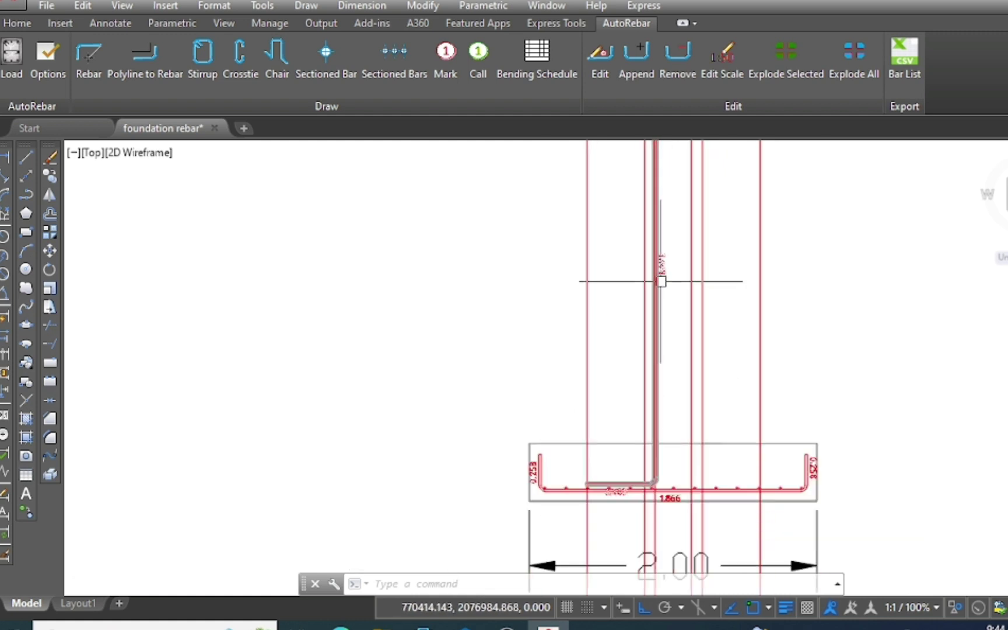
scroll(652, 281, up, 3)
click(653, 257)
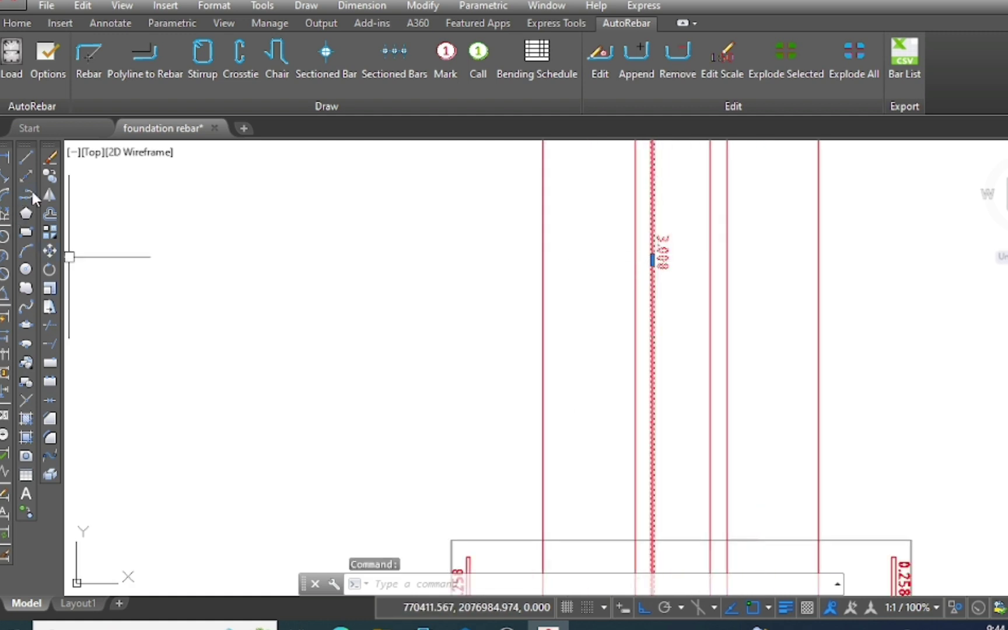
Mirror the 0.483-footed dowel bar about a vertical line through the column centre, keeping the original.
click(50, 196)
scroll(542, 295, down, 3)
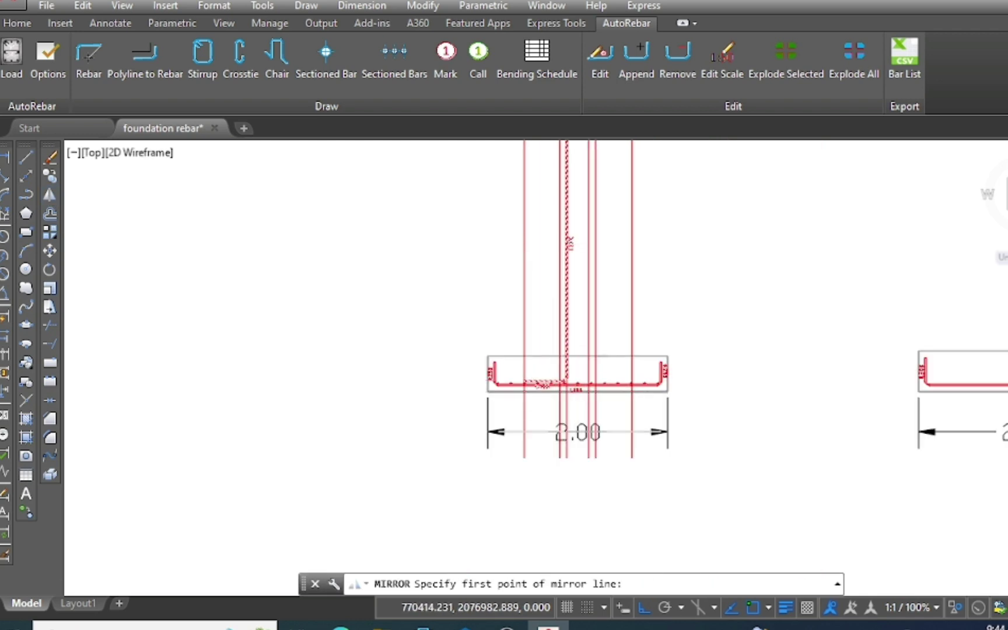
scroll(537, 388, up, 4)
click(572, 256)
middle_drag(572, 256, 596, 388)
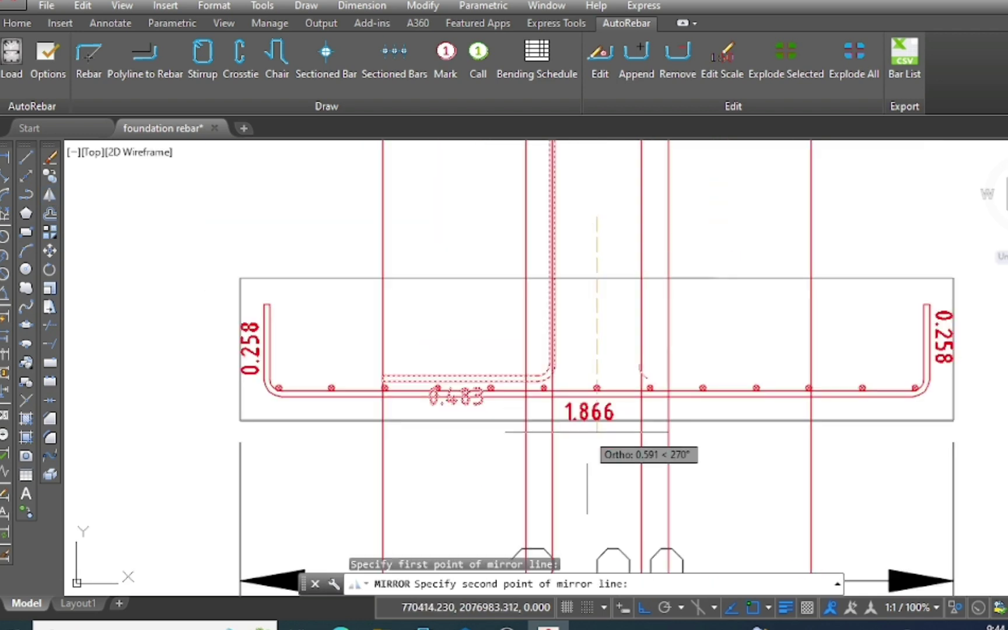
click(593, 480)
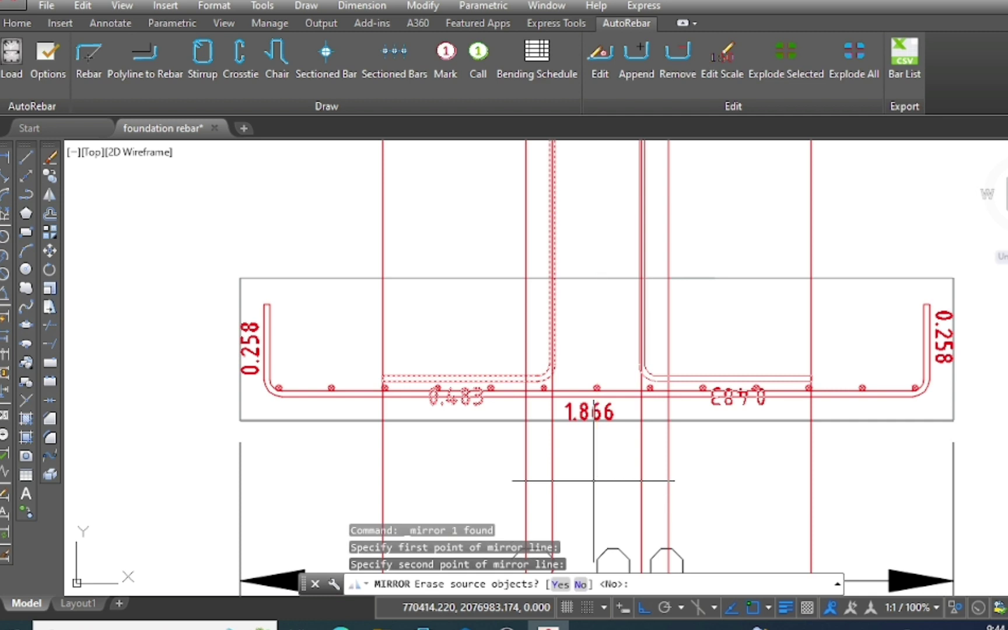
text(n)
key(Return)
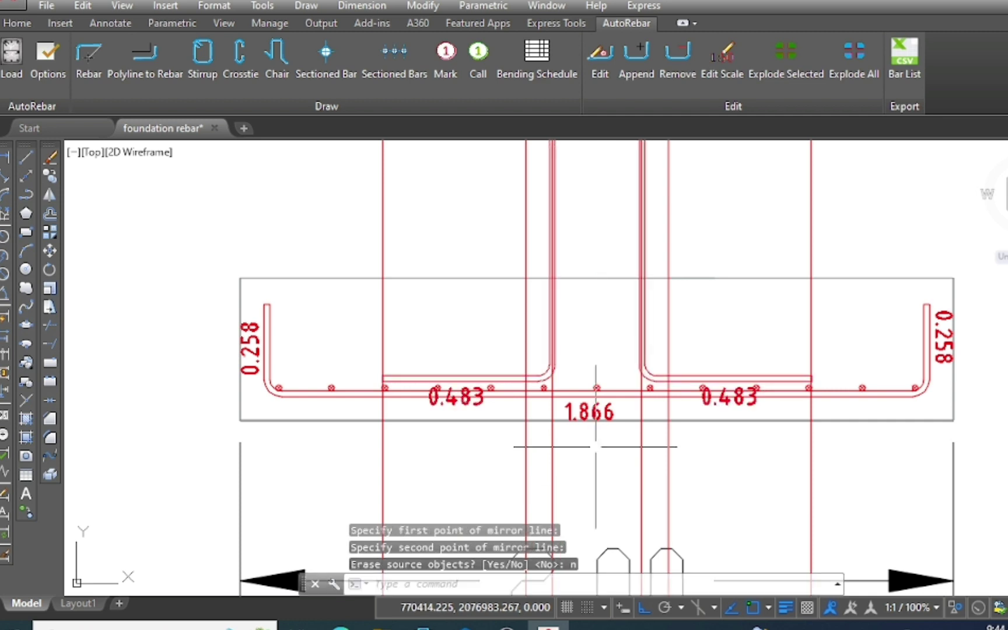
scroll(686, 457, down, 4)
scroll(686, 456, up, 3)
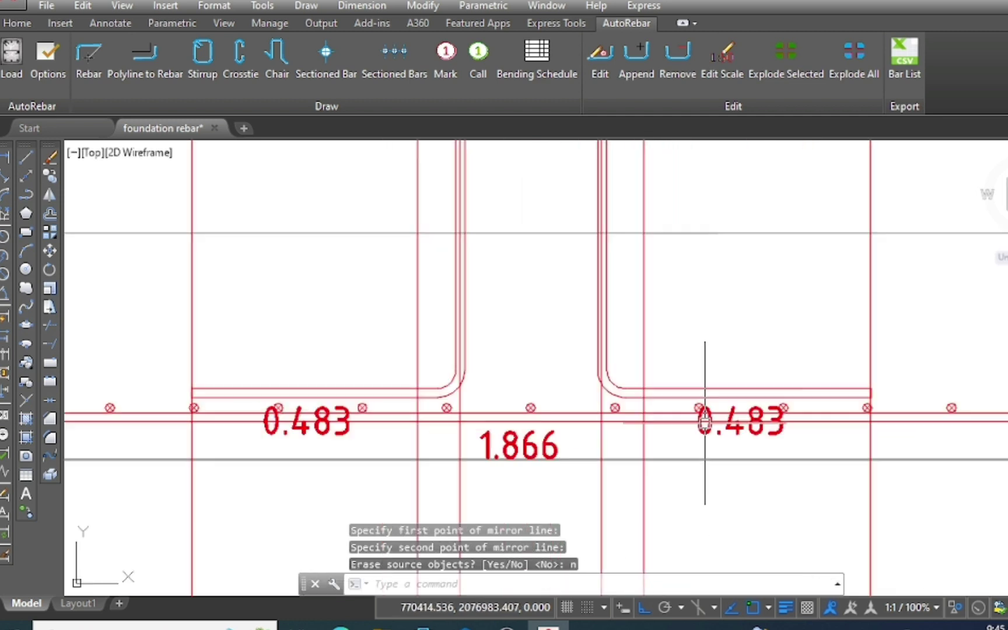
scroll(708, 416, up, 2)
scroll(671, 459, down, 3)
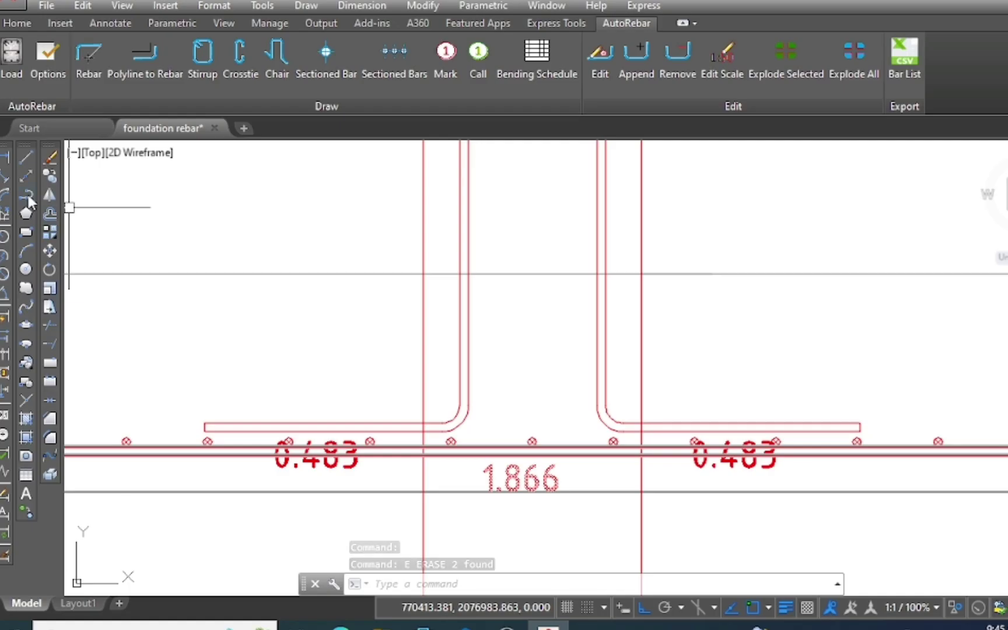
Draw a horizontal polyline tie between the two dowel bars just above the bends.
click(29, 194)
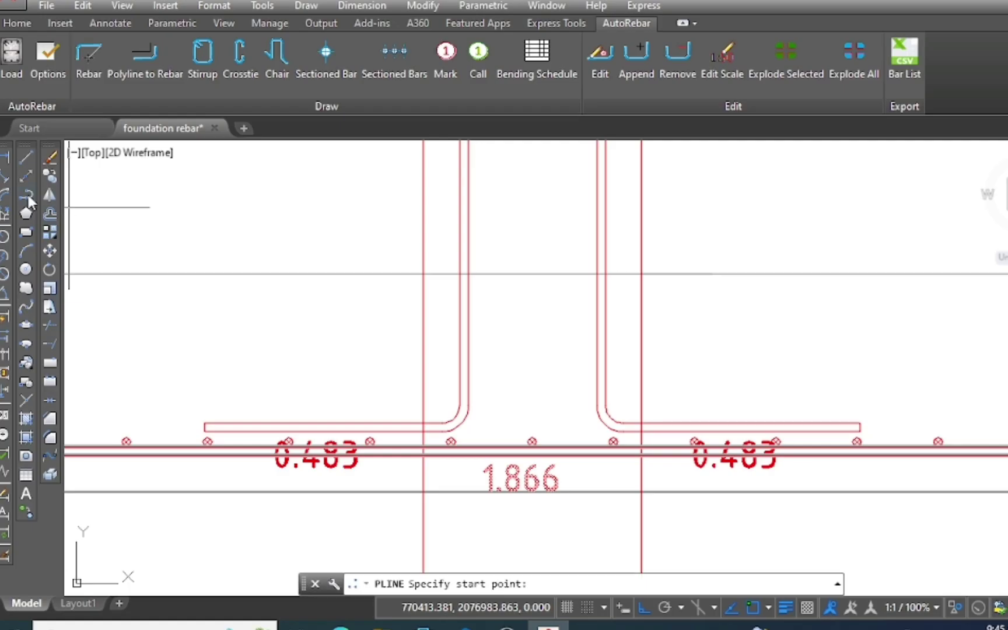
scroll(441, 402, up, 2)
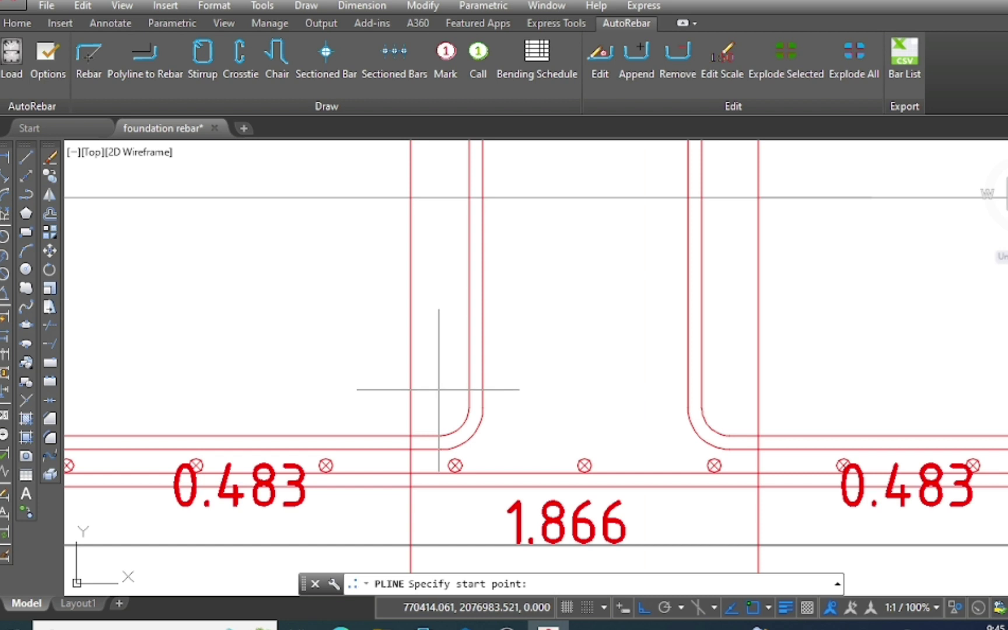
click(439, 389)
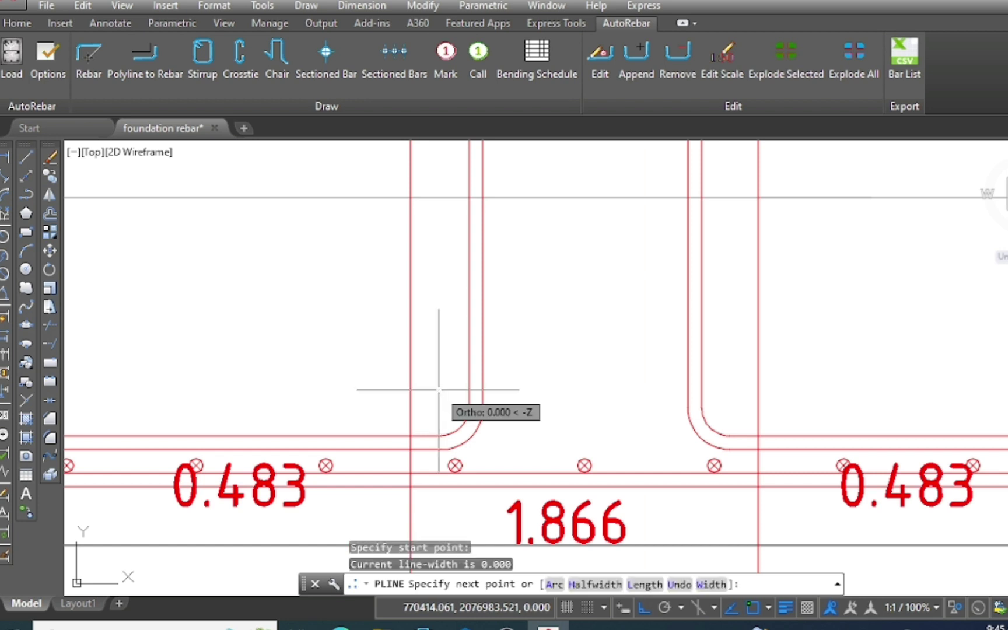
click(731, 385)
key(Escape)
Copy the tie line straight up to a higher position on the column.
click(635, 375)
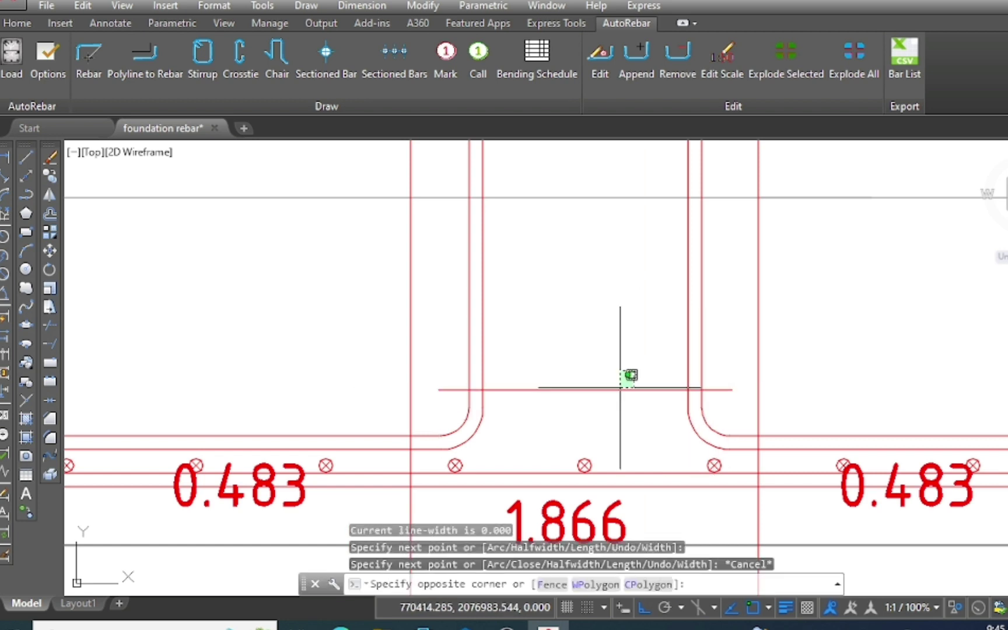
click(412, 380)
click(51, 175)
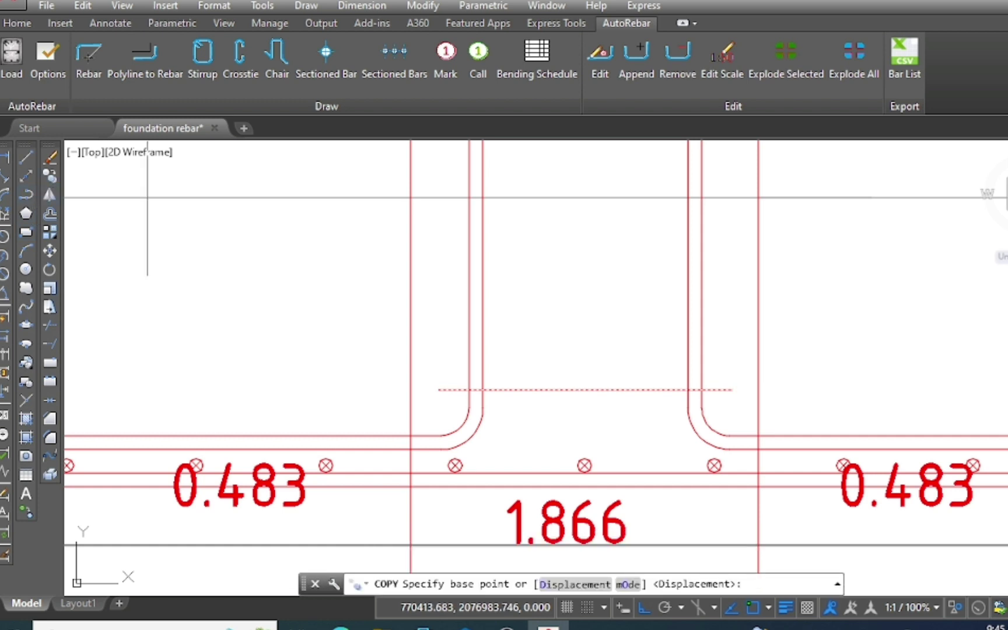
click(584, 387)
scroll(586, 386, down, 2)
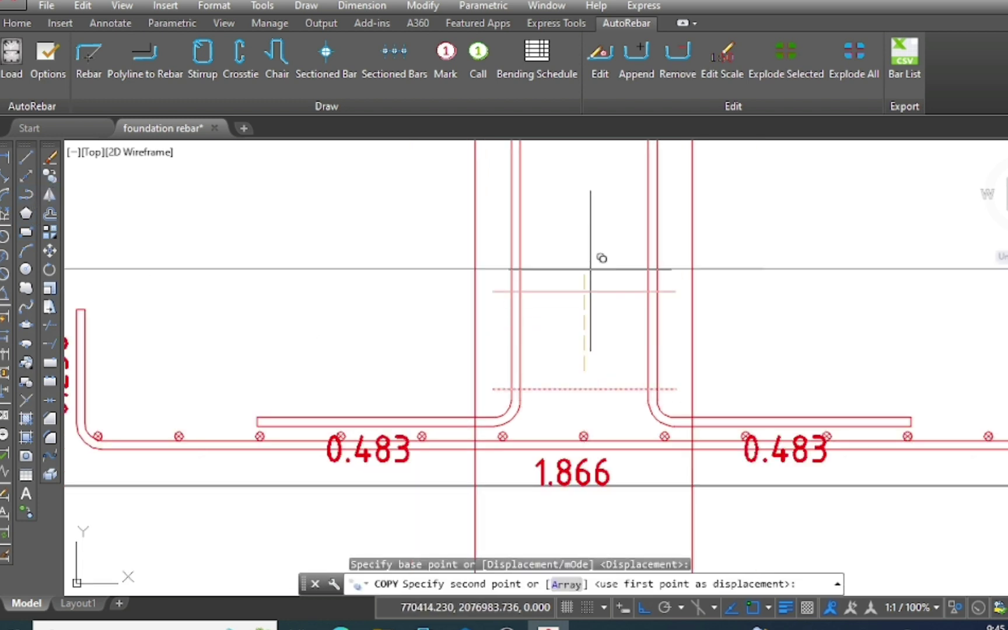
scroll(592, 243, up, 2)
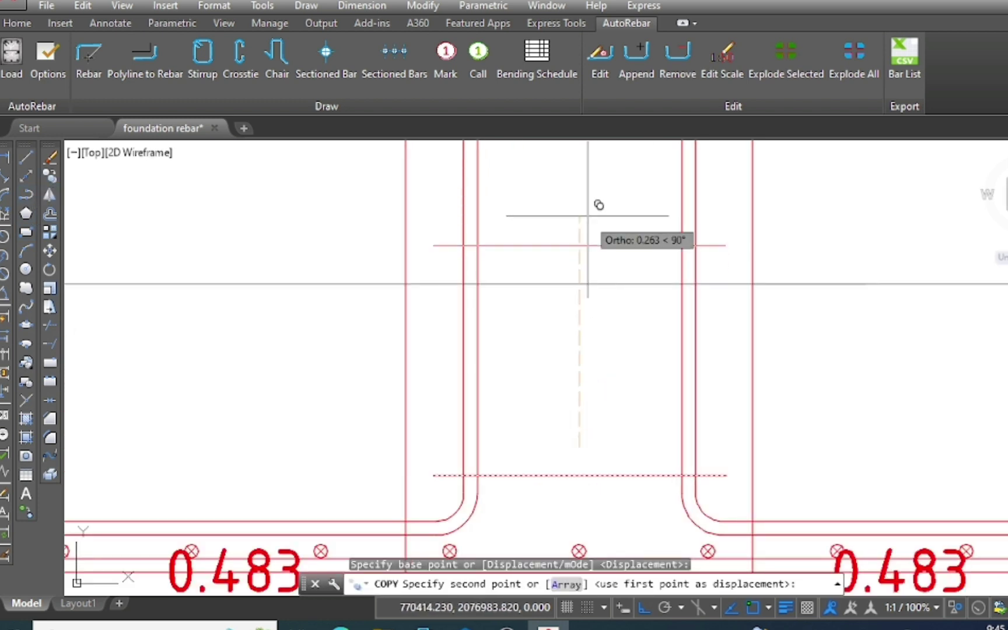
click(589, 230)
key(Escape)
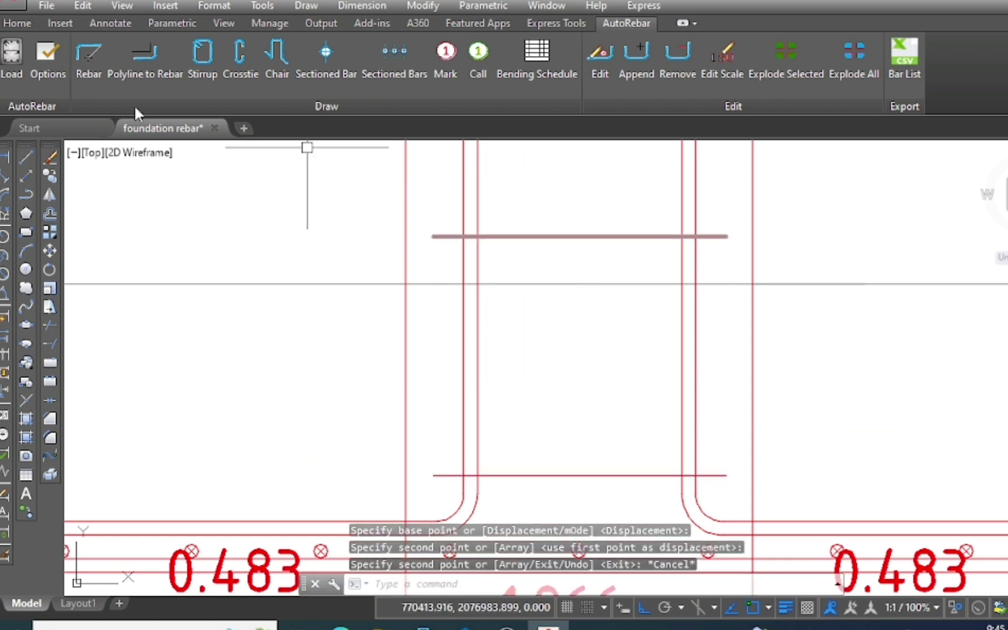
click(51, 179)
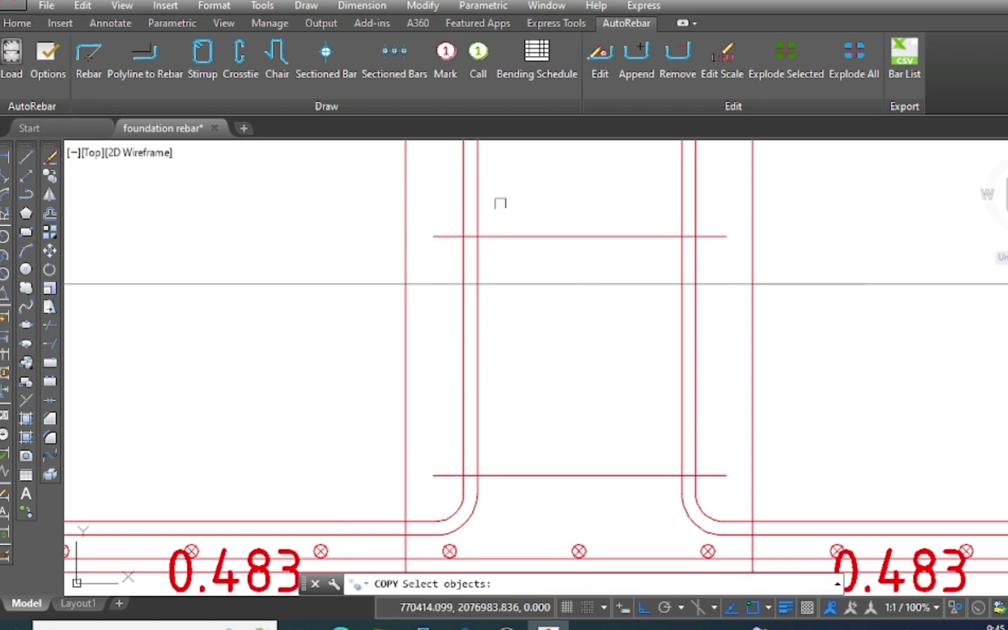
Copy the upper tie as an array of 15 copies from a base point on the tie.
click(590, 236)
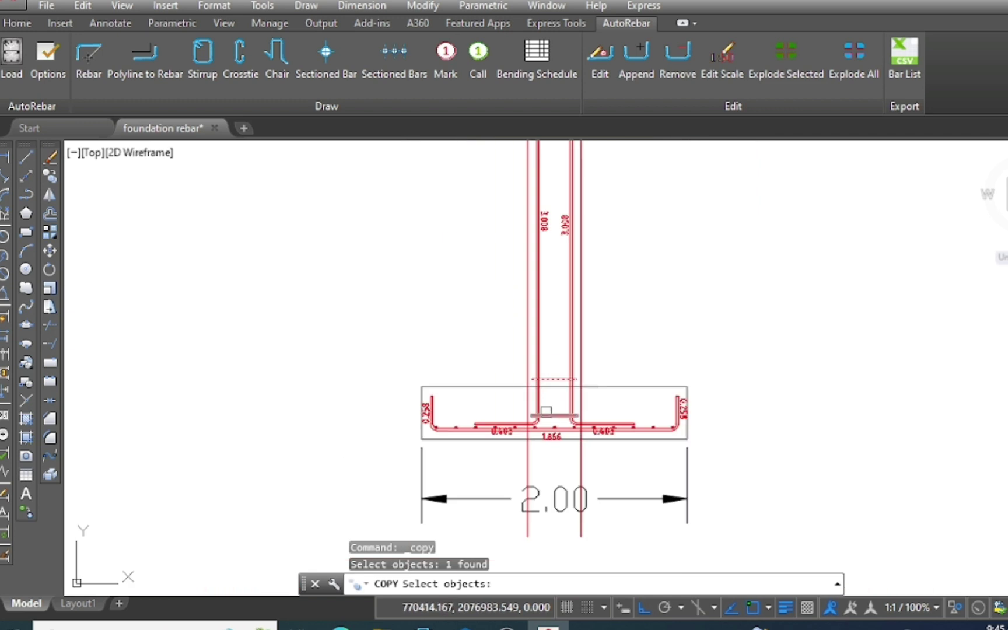
key(Return)
scroll(544, 396, up, 2)
scroll(545, 397, up, 3)
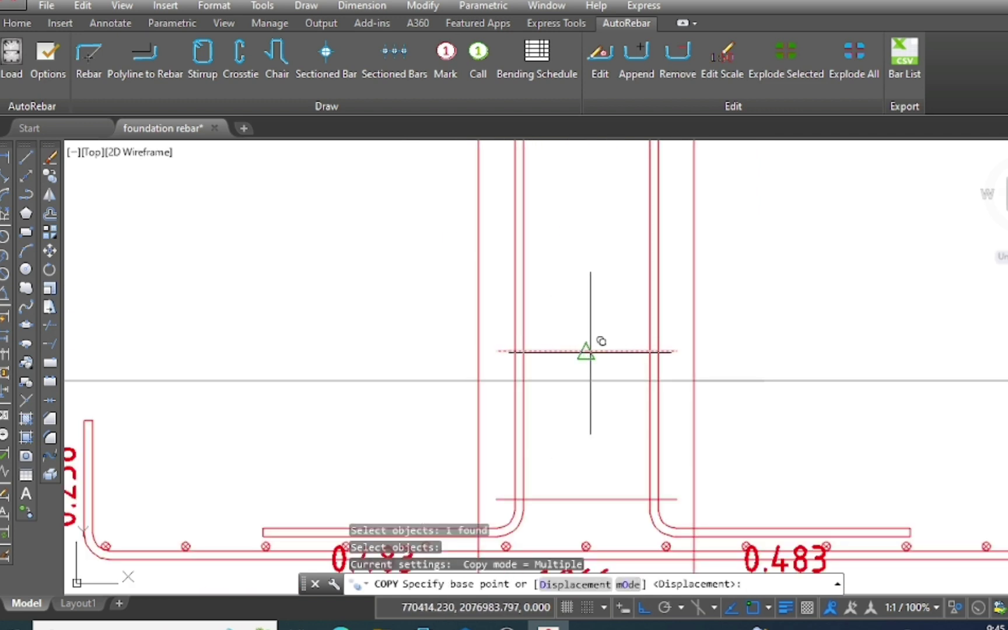
click(590, 352)
scroll(595, 350, down, 4)
click(564, 583)
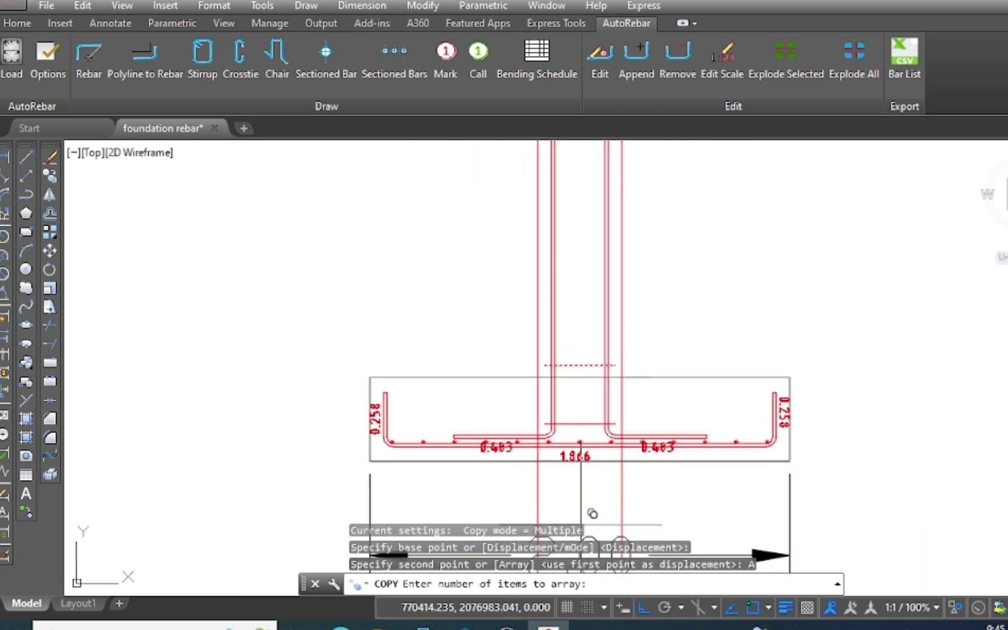
text(15)
key(Return)
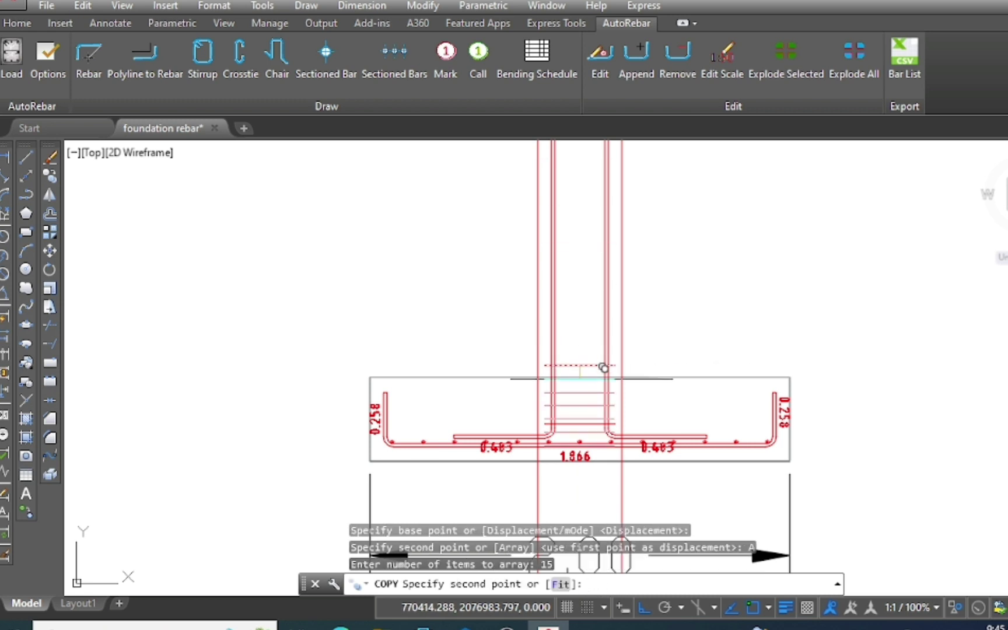
Fit the 15 ties evenly up the column to the chosen end point.
scroll(594, 455, down, 2)
click(561, 583)
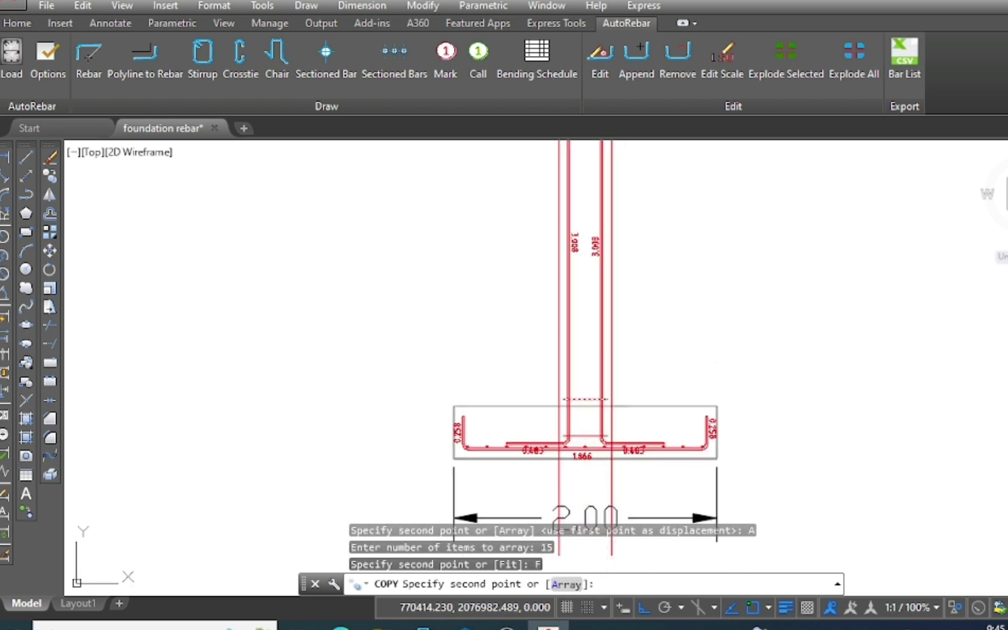
scroll(602, 333, down, 3)
scroll(601, 330, up, 2)
scroll(583, 268, up, 2)
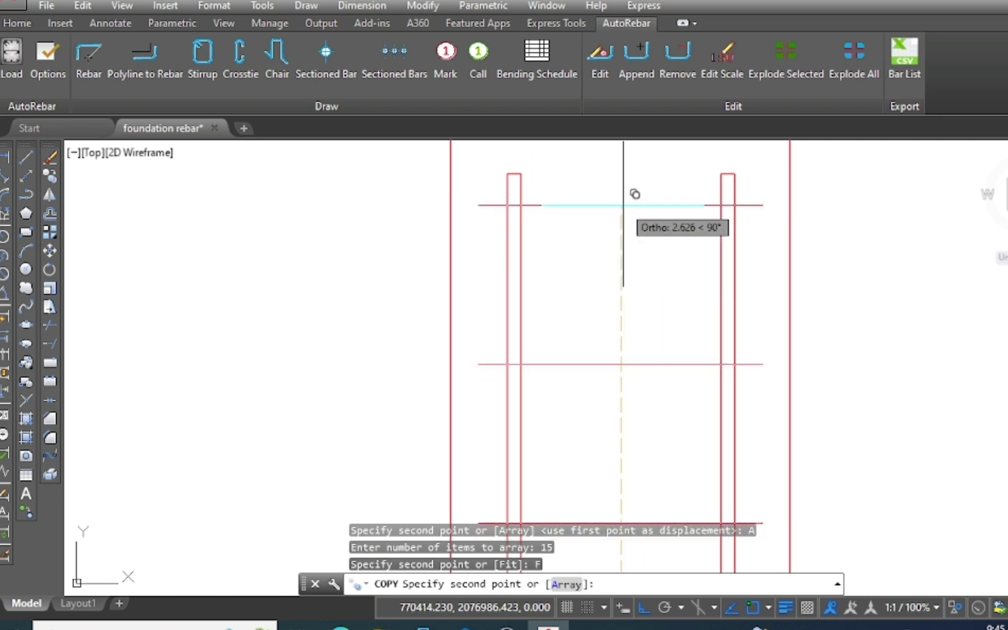
click(628, 199)
key(Escape)
key(Escape)
scroll(628, 199, down, 2)
scroll(623, 266, down, 1)
scroll(623, 362, up, 2)
scroll(522, 348, down, 3)
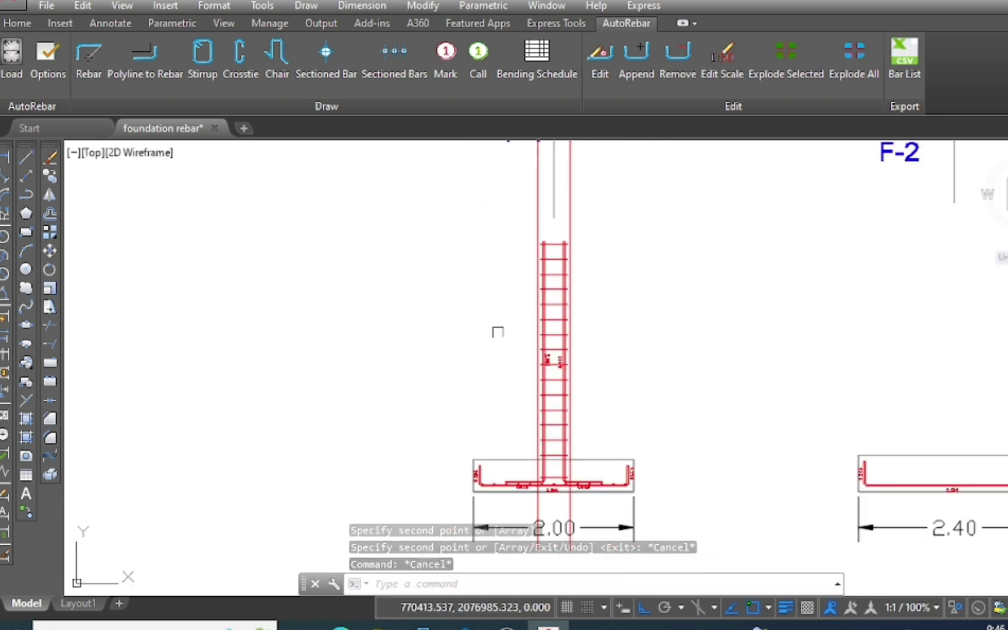
scroll(495, 277, up, 2)
scroll(495, 276, up, 1)
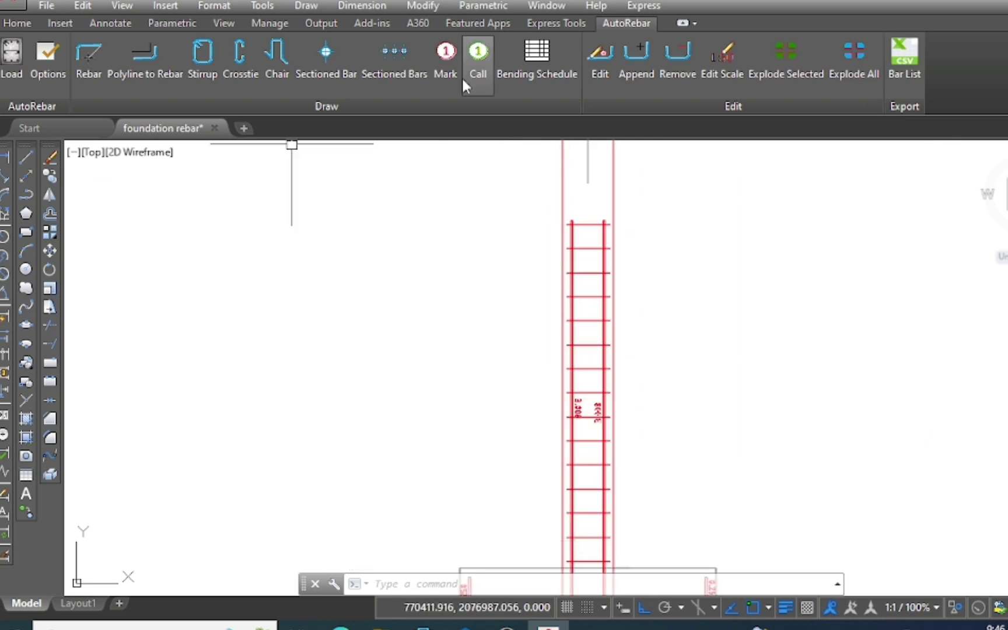
Place a horizontal AutoRebar mark ① Ø16, N=1, L=3.458 beside the column dowel bar.
click(438, 65)
scroll(586, 209, up, 5)
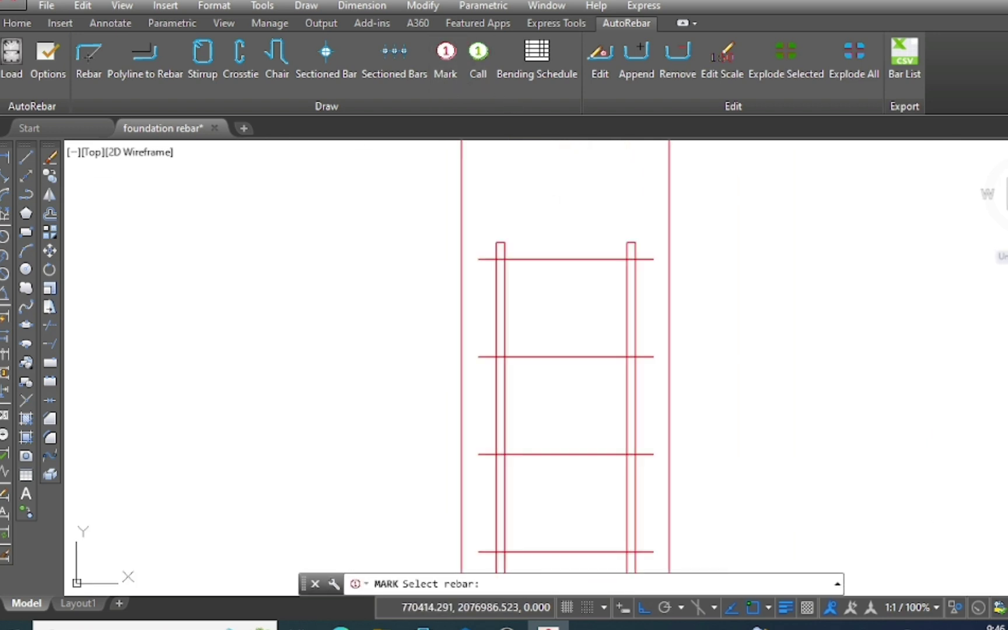
click(630, 239)
scroll(566, 282, down, 3)
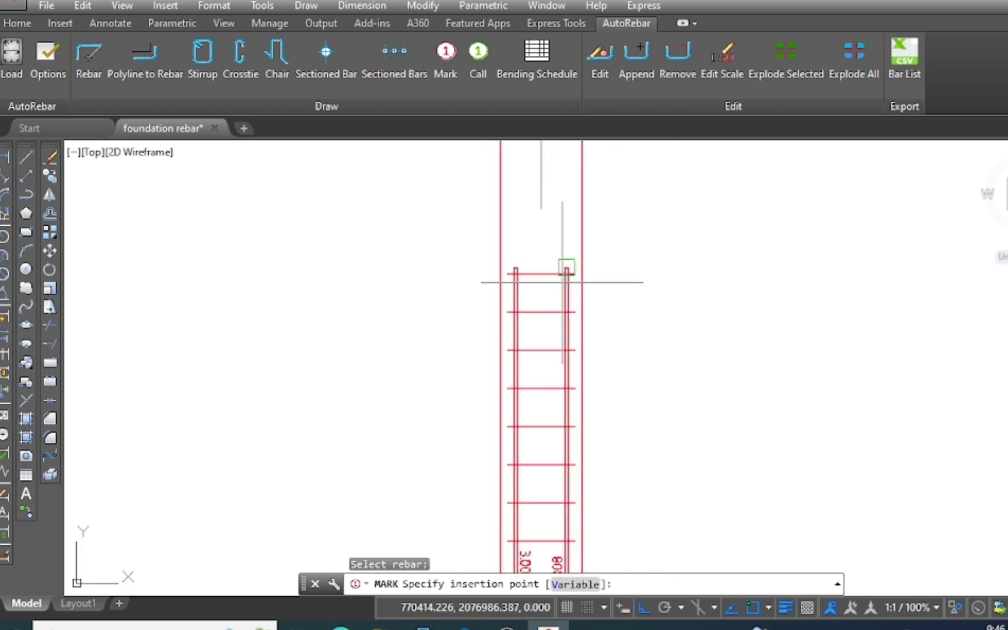
click(656, 266)
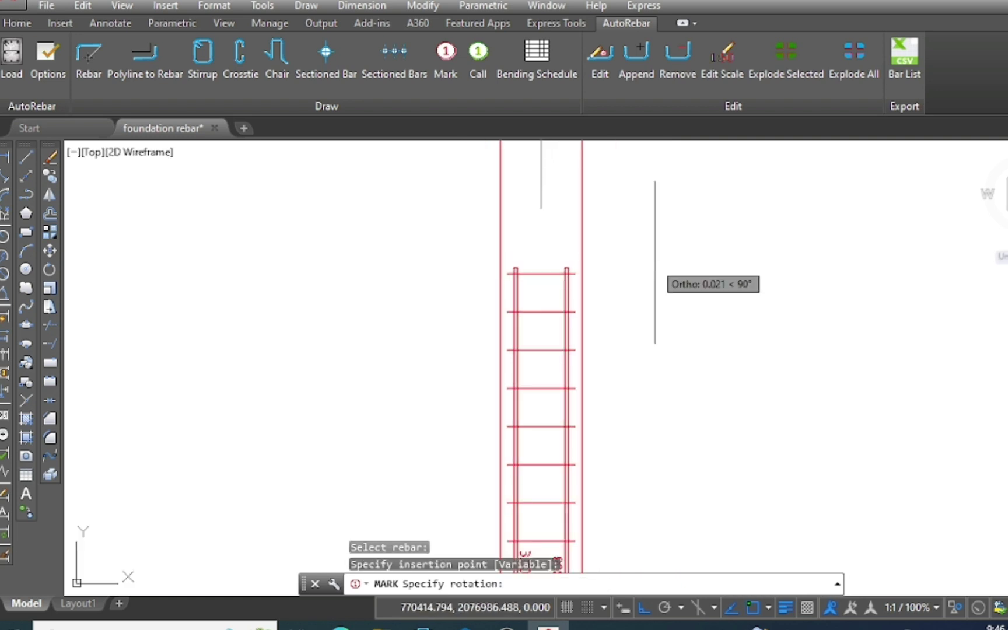
click(824, 262)
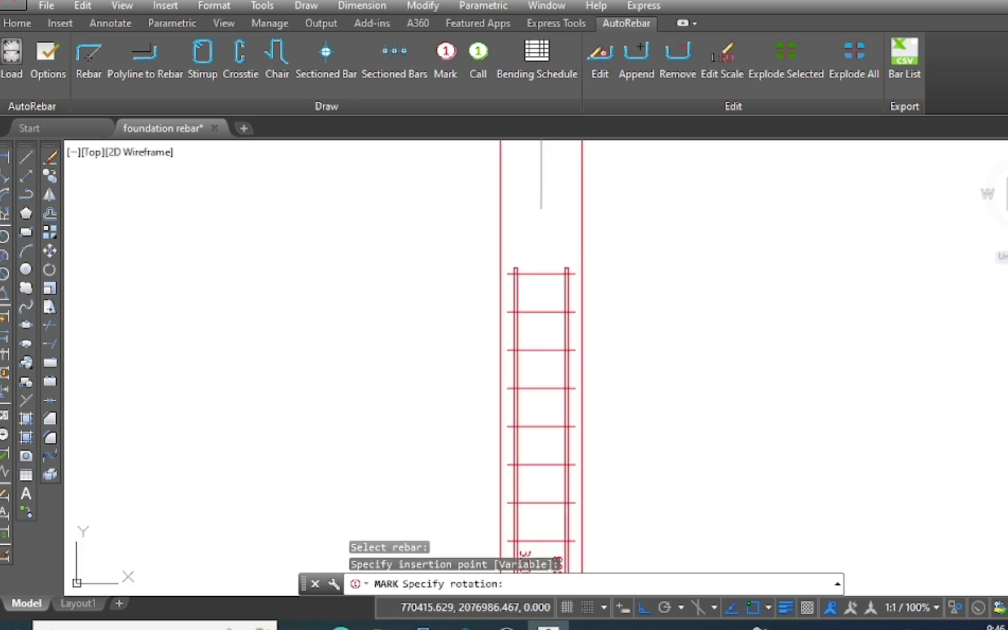
key(Escape)
key(Escape)
Pan around the F-1 section and select the new bar mark.
scroll(656, 229, up, 2)
scroll(607, 342, down, 2)
scroll(607, 342, down, 3)
scroll(603, 350, down, 1)
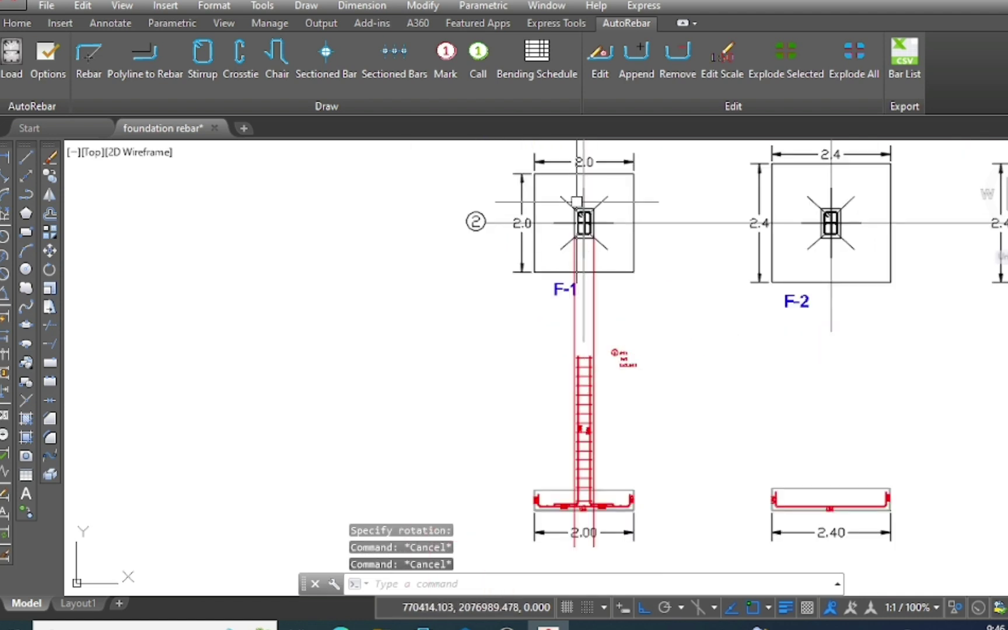
scroll(576, 201, up, 4)
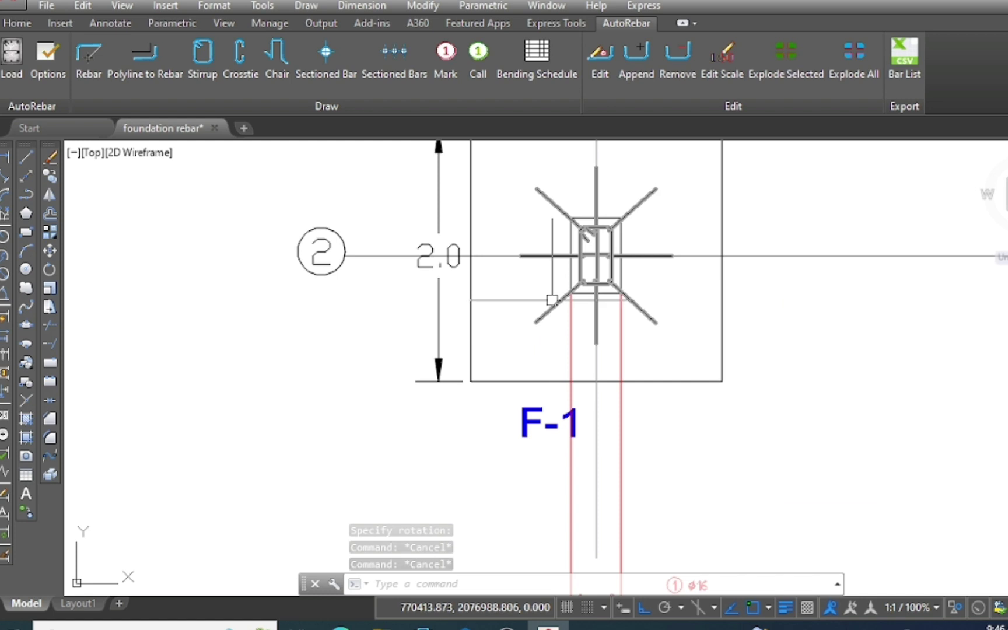
scroll(563, 216, down, 7)
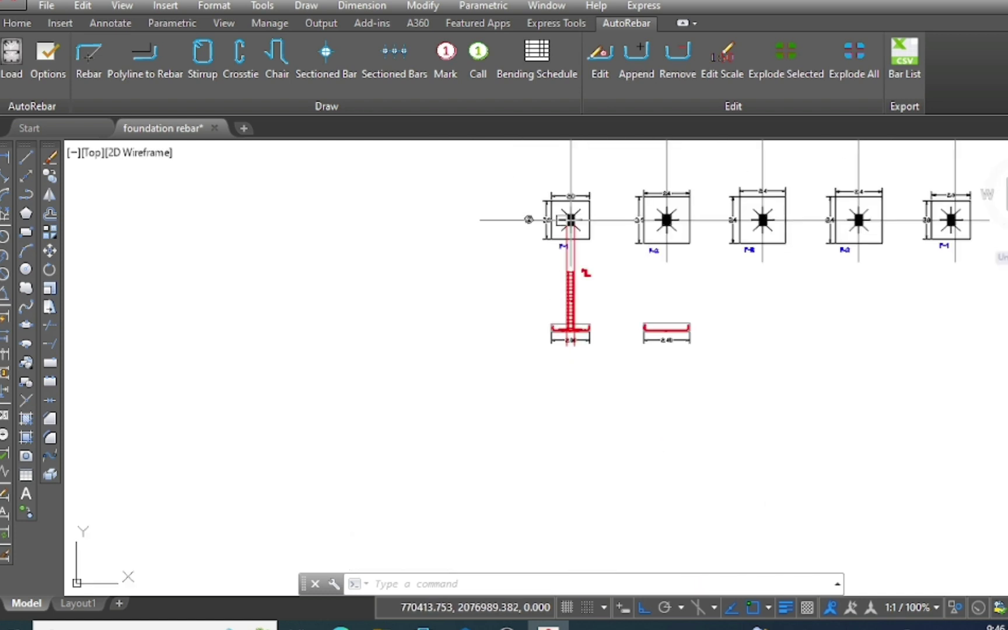
scroll(577, 280, up, 6)
scroll(561, 332, up, 3)
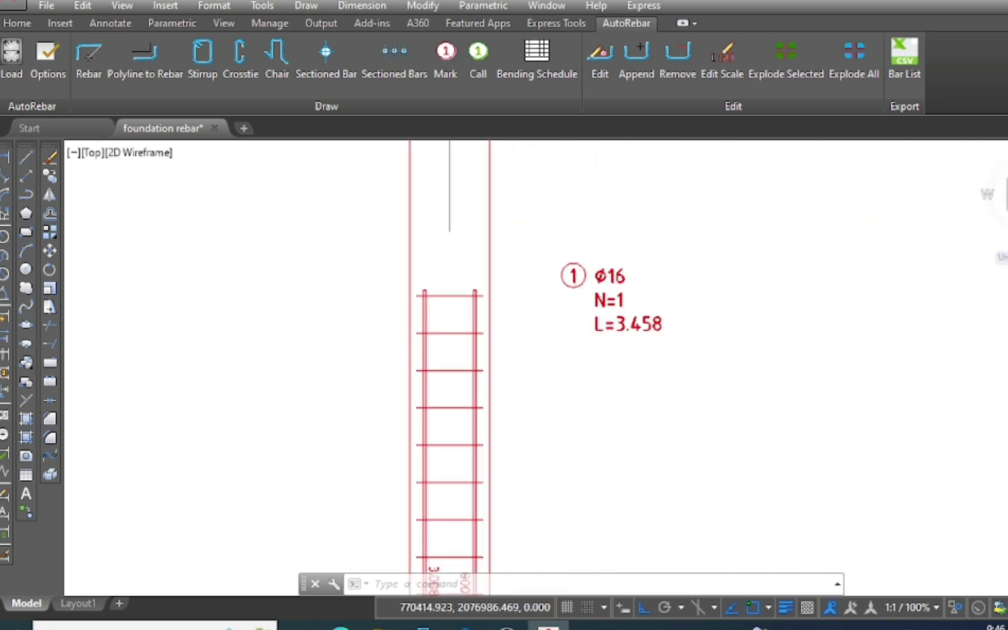
scroll(585, 289, up, 4)
click(618, 250)
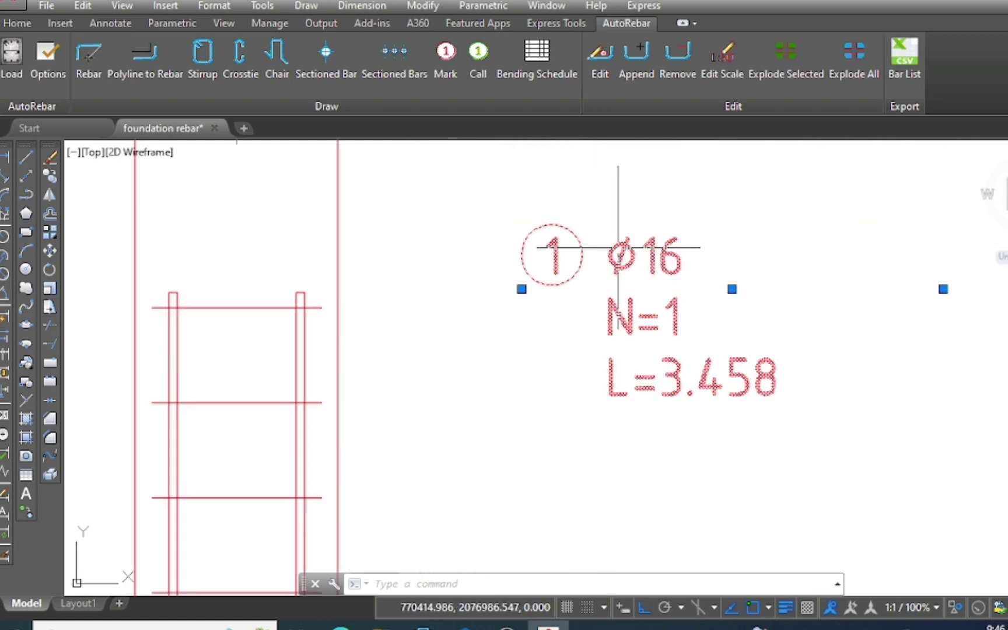
Edit mark 1 to a bar count of 6 so it reads 6Ø16, L=3.458.
click(598, 80)
text(6)
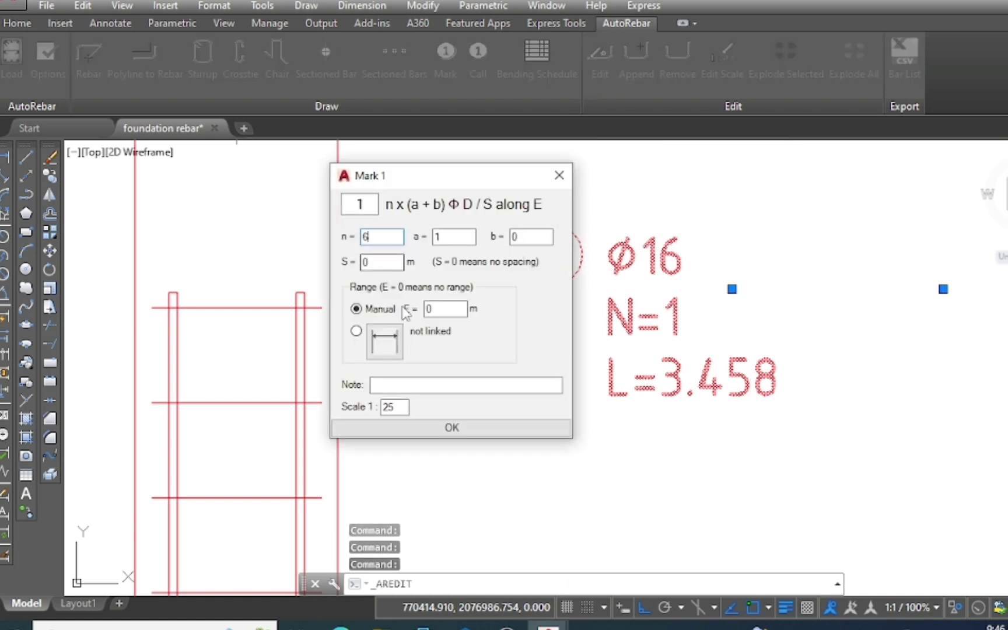
click(450, 425)
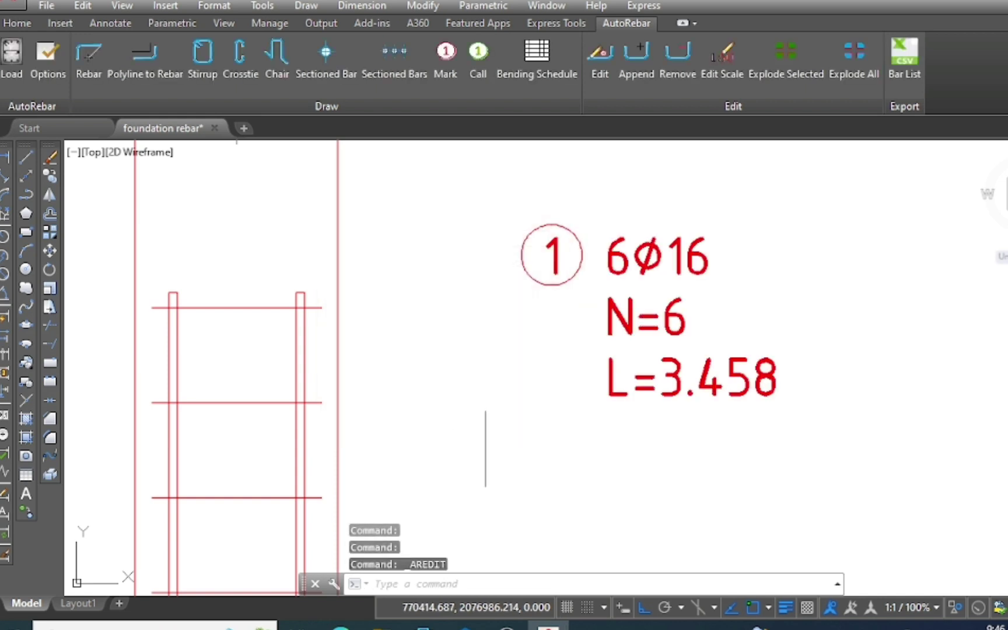
scroll(595, 301, down, 2)
scroll(574, 348, down, 2)
scroll(574, 349, down, 1)
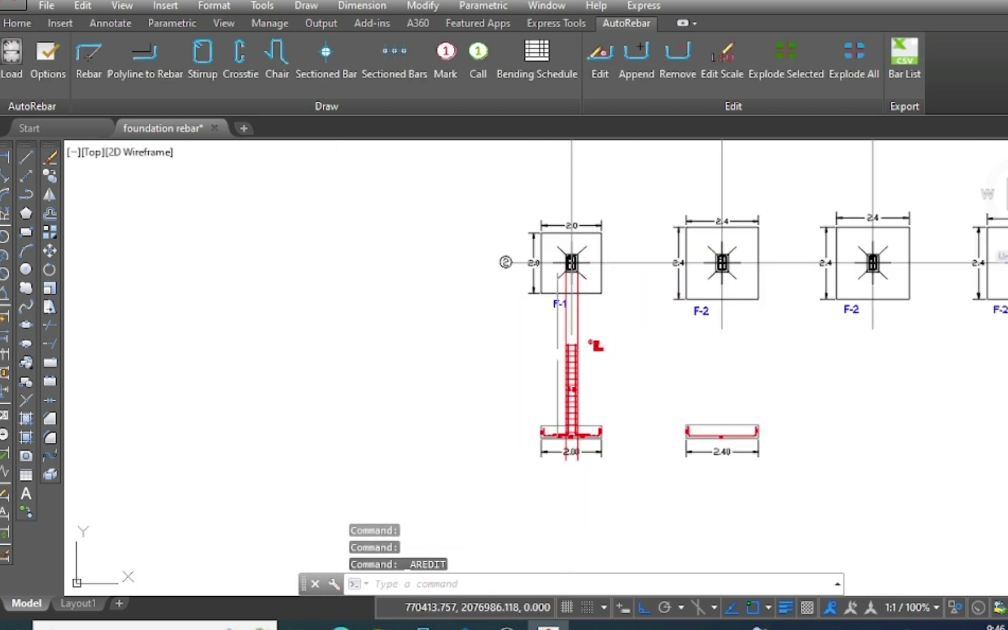
scroll(519, 327, up, 2)
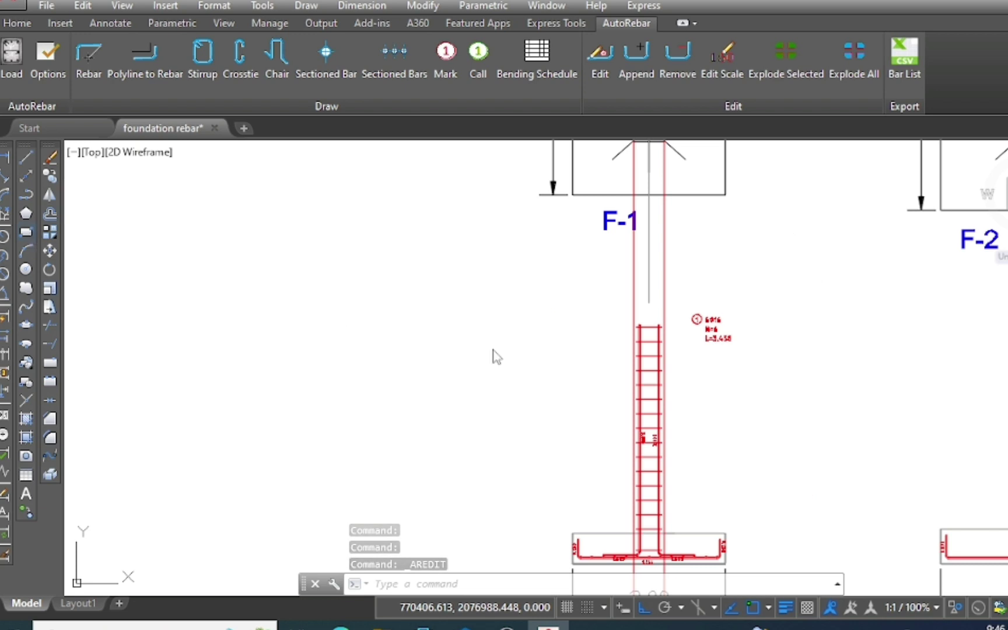
click(25, 232)
Draw a 0.4 by 0.6 column cross-section rectangle left of the F-1 column bar.
click(542, 330)
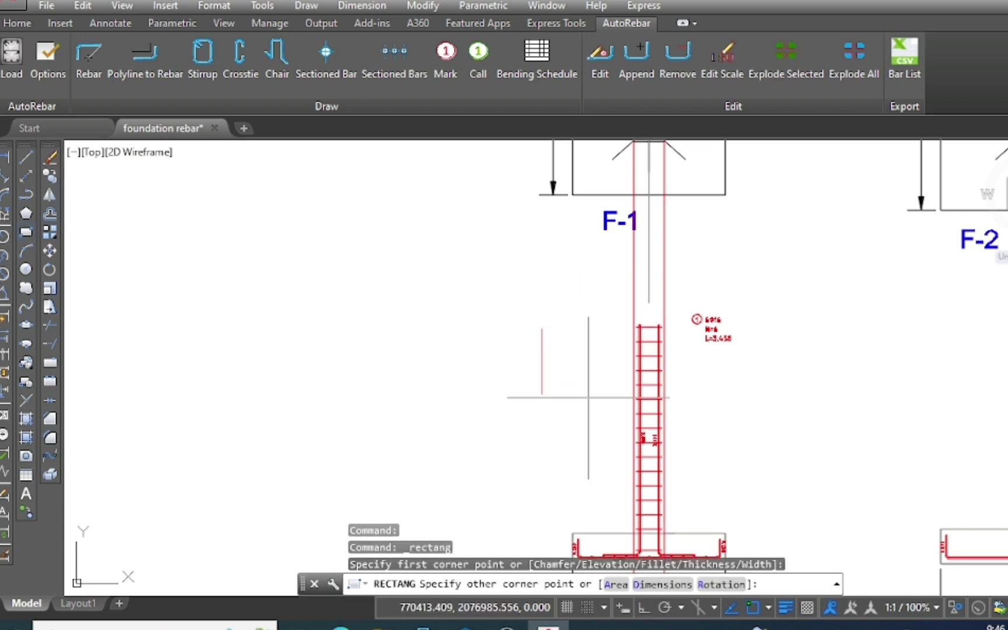
right_click(597, 403)
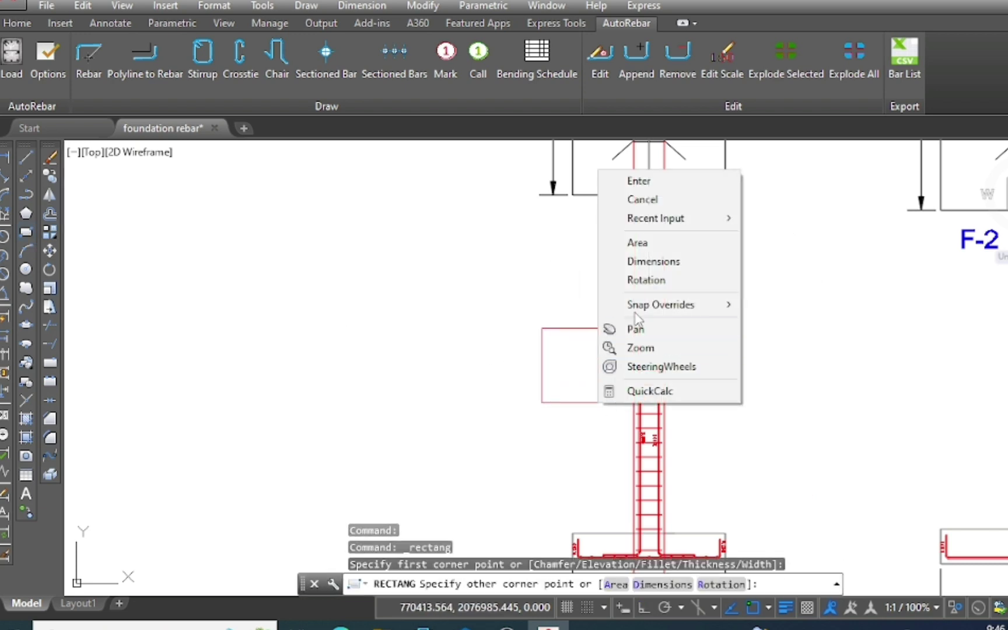
click(653, 264)
key(Return)
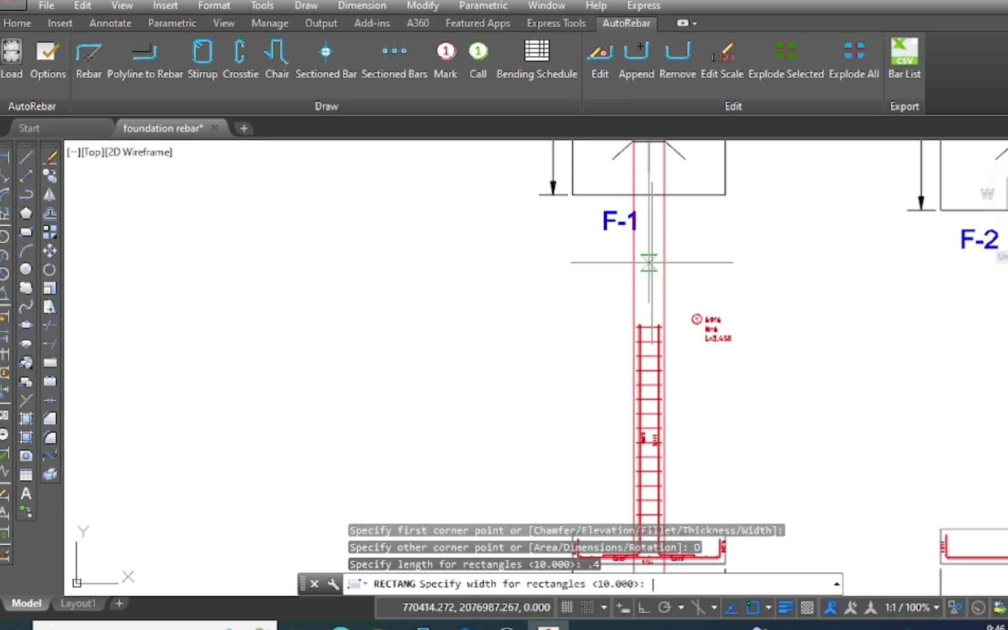
text(.6)
key(Return)
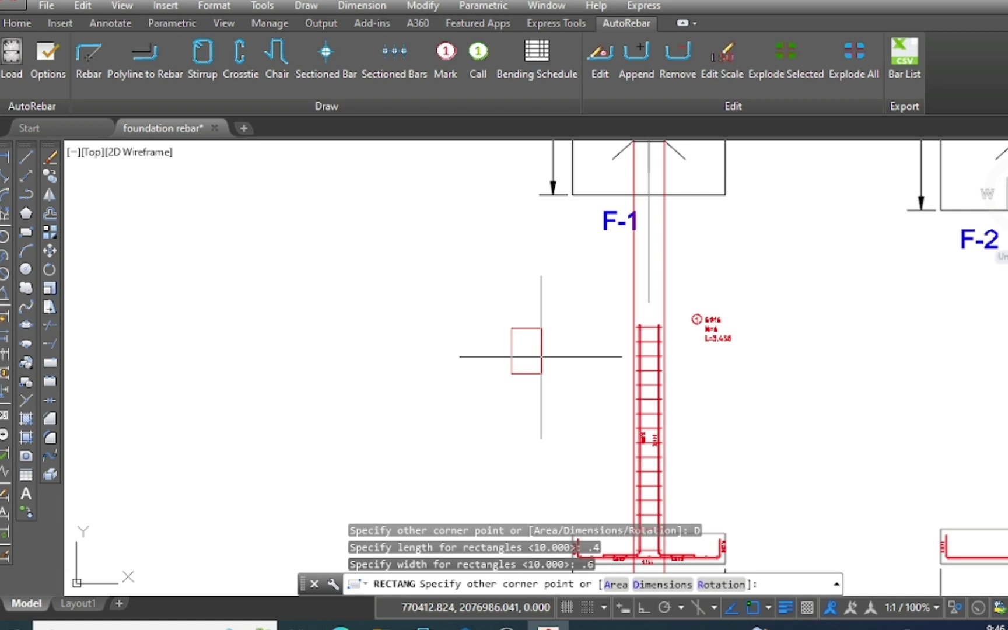
click(541, 356)
scroll(541, 356, up, 5)
click(203, 56)
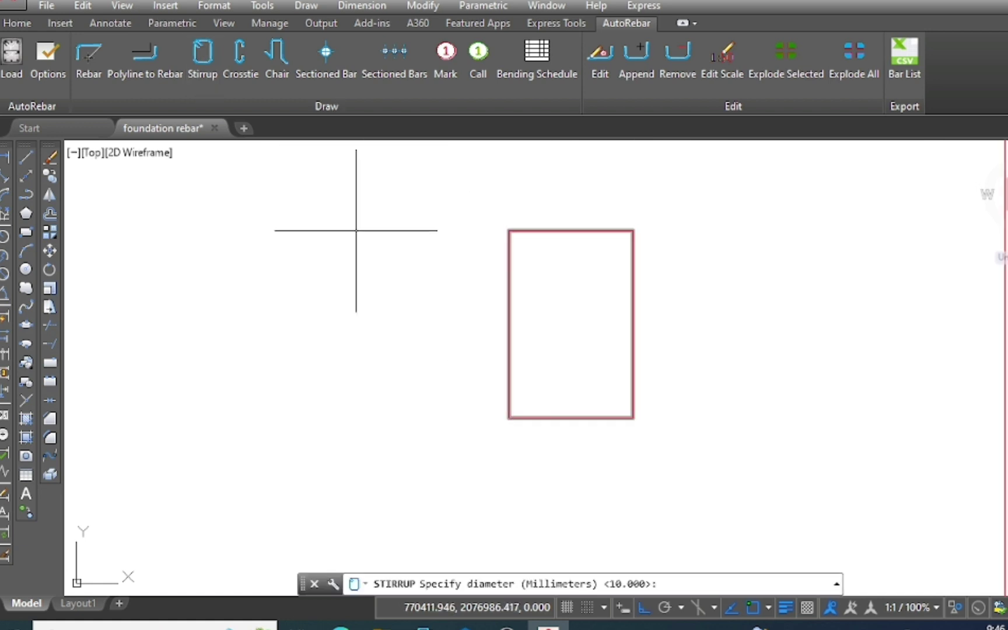
Turn off Display local dimensions in the AutoRebar settings palette.
key(Escape)
click(14, 57)
click(168, 317)
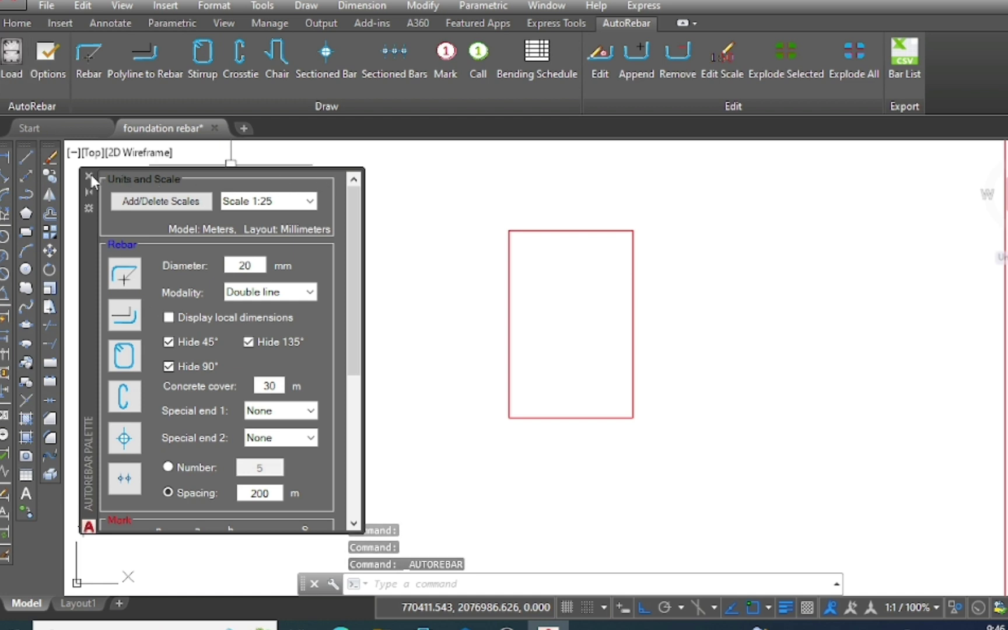
Draw a hooked stirrup with 75 mm cover inside the column rectangle.
click(211, 66)
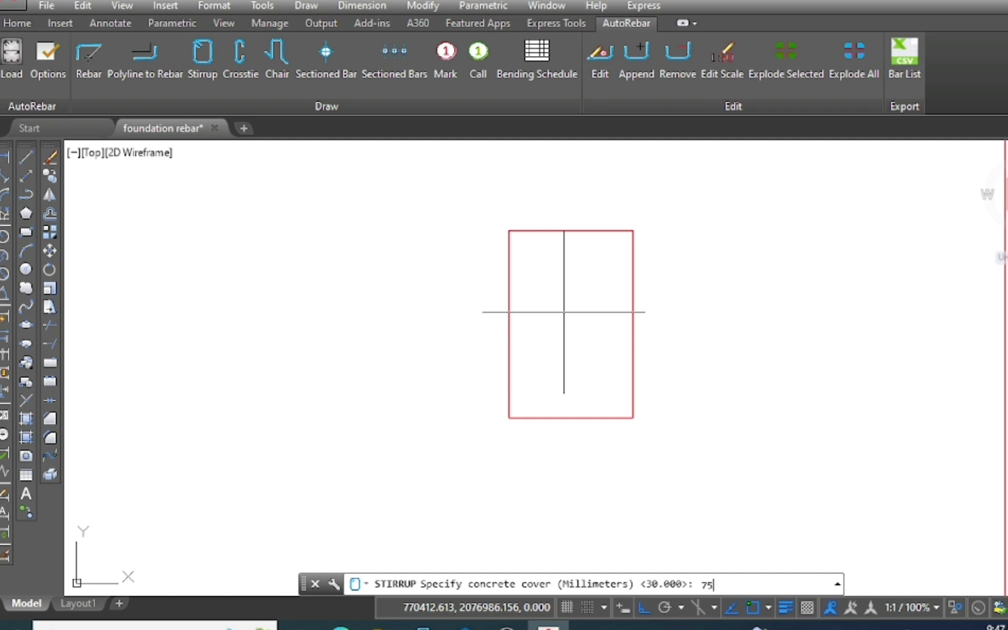
key(Return)
click(508, 230)
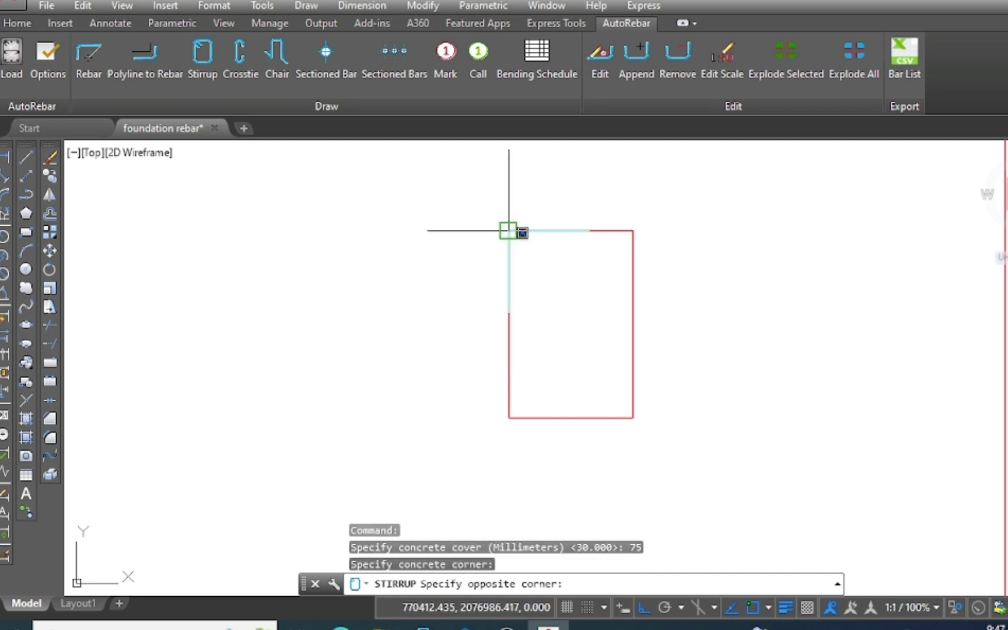
click(630, 418)
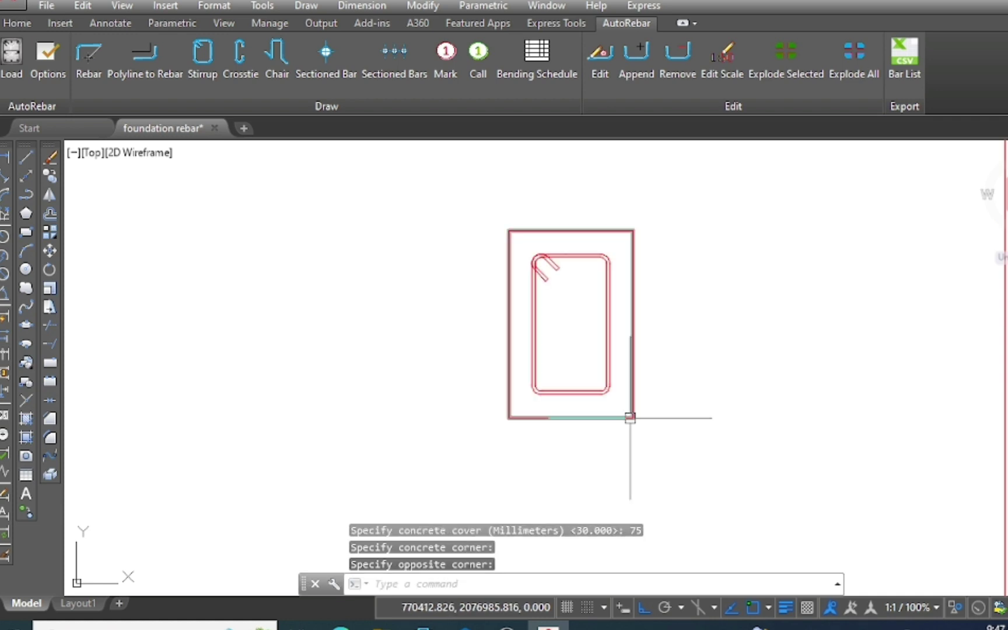
key(Escape)
scroll(557, 344, up, 2)
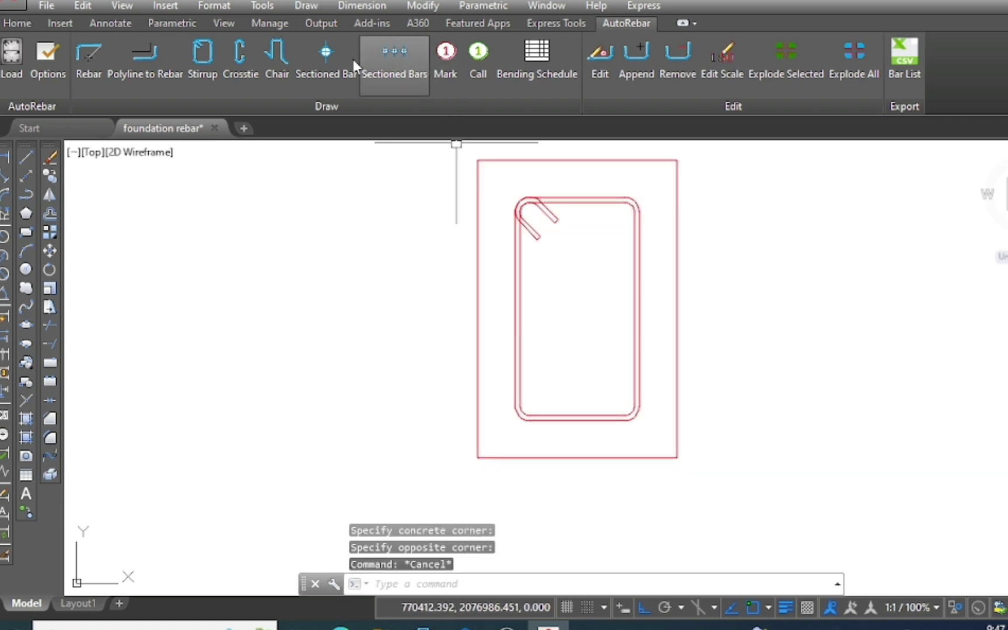
click(353, 59)
Place a 16 mm sectioned bar in the stirrup corner and copy it to the top middle and top right.
scroll(524, 211, up, 5)
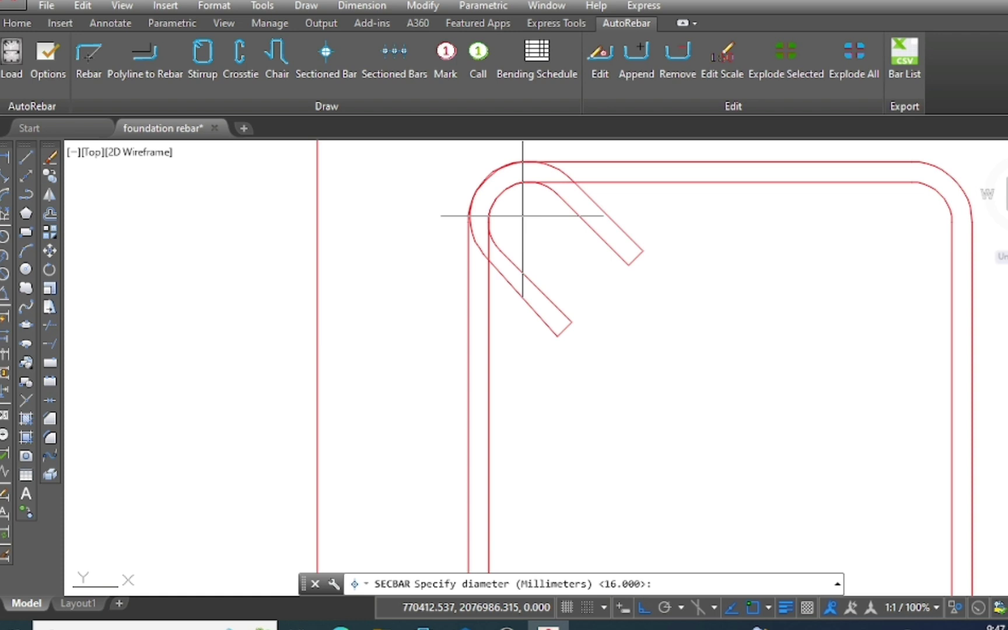
key(Return)
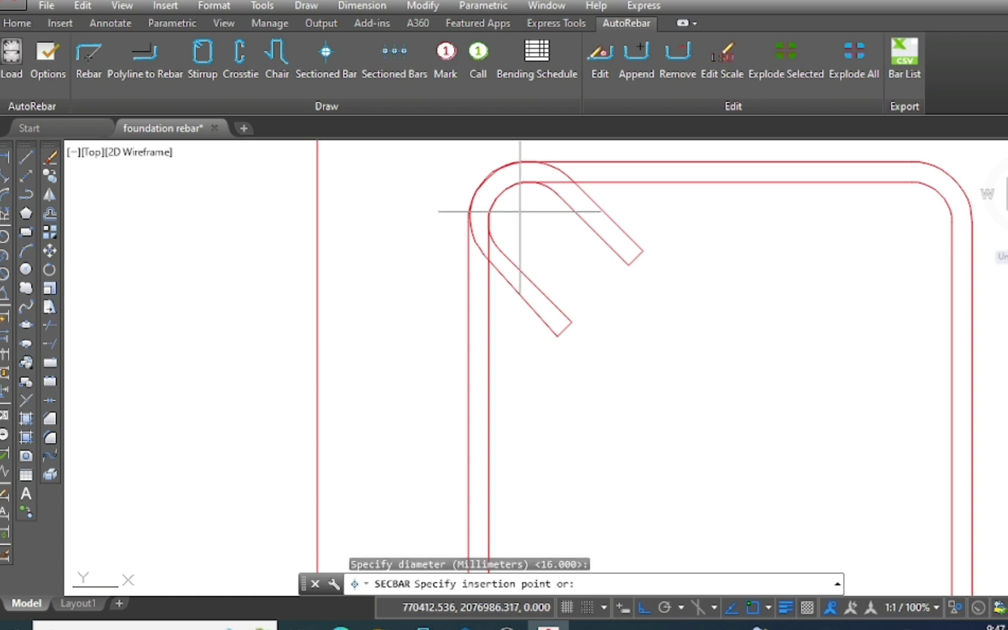
click(519, 212)
click(540, 207)
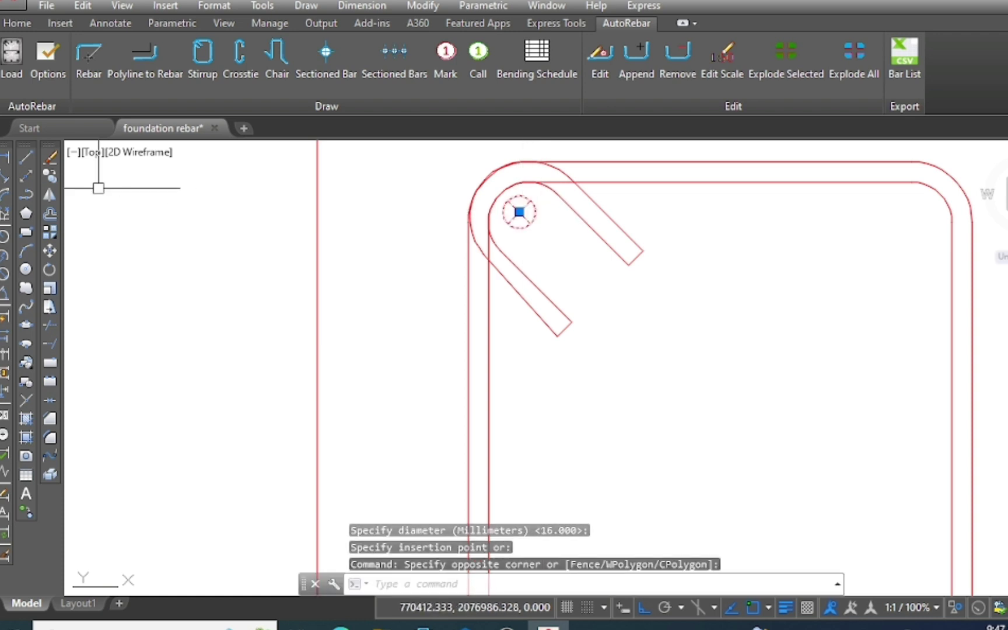
click(57, 176)
click(518, 212)
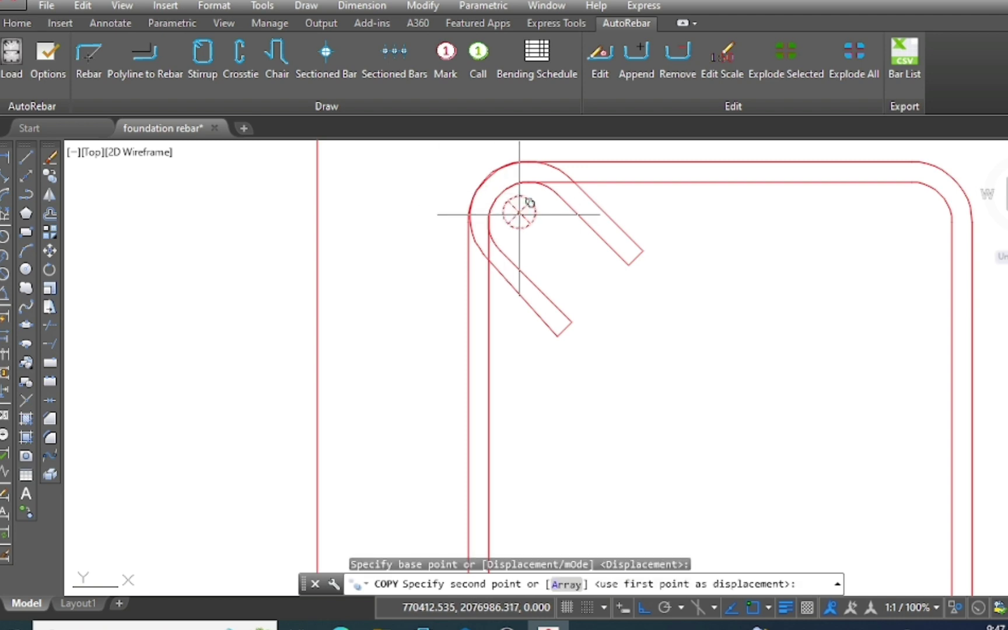
click(731, 211)
click(915, 212)
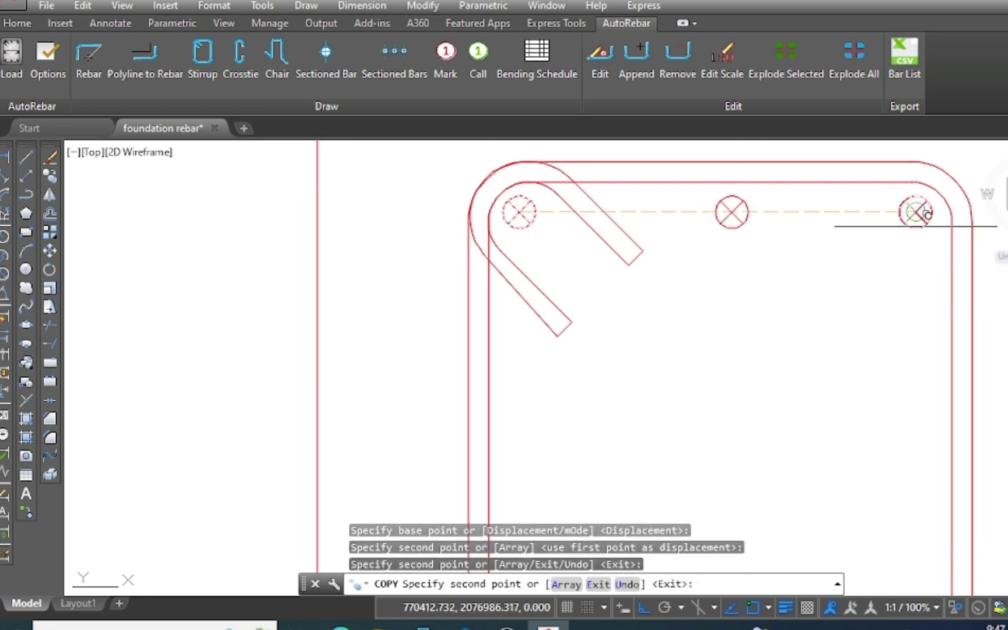
key(Escape)
Copy the top row of three bars down into the lower part of the stirrup.
click(910, 219)
click(723, 221)
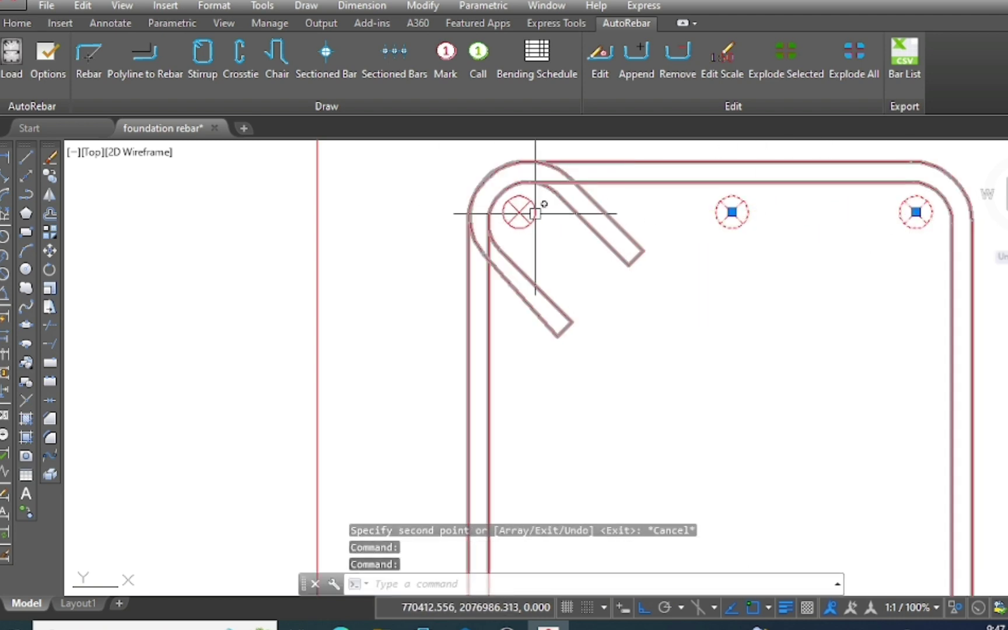
click(521, 213)
click(57, 176)
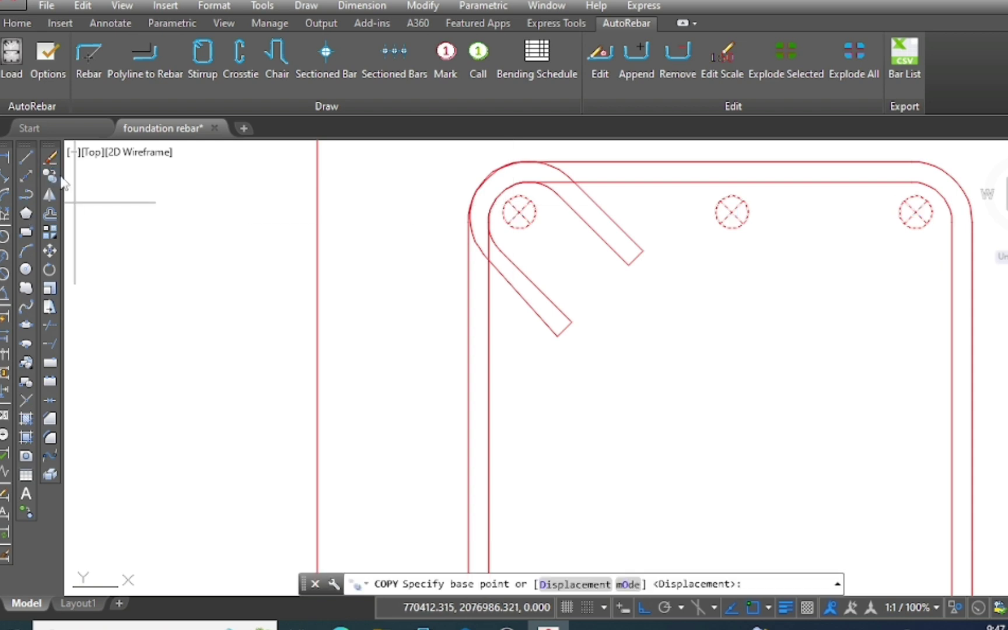
click(519, 212)
scroll(518, 211, down, 2)
scroll(551, 274, down, 2)
scroll(550, 282, up, 3)
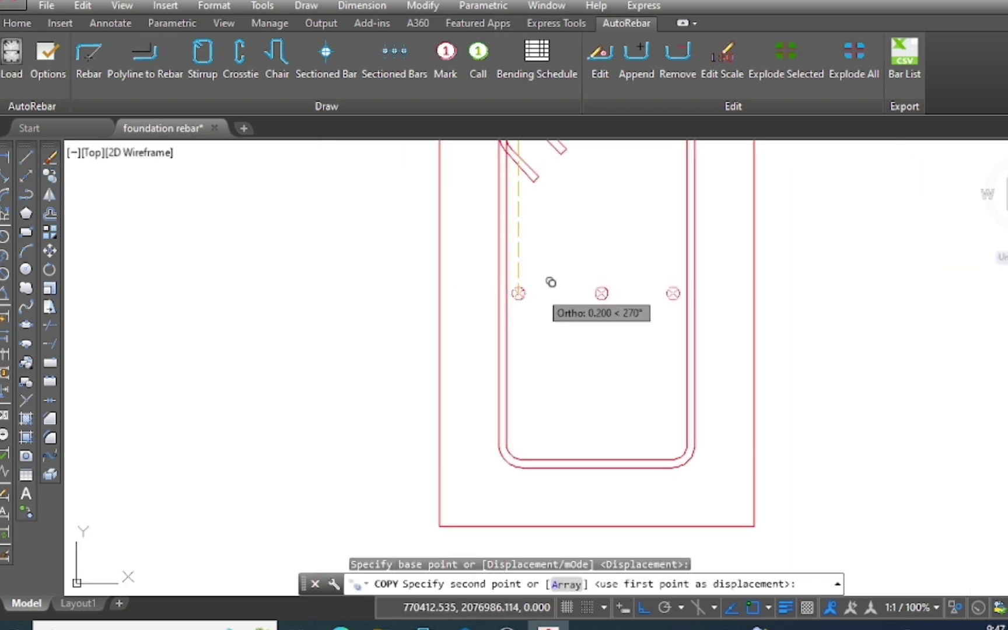
click(528, 294)
scroll(560, 449, up, 2)
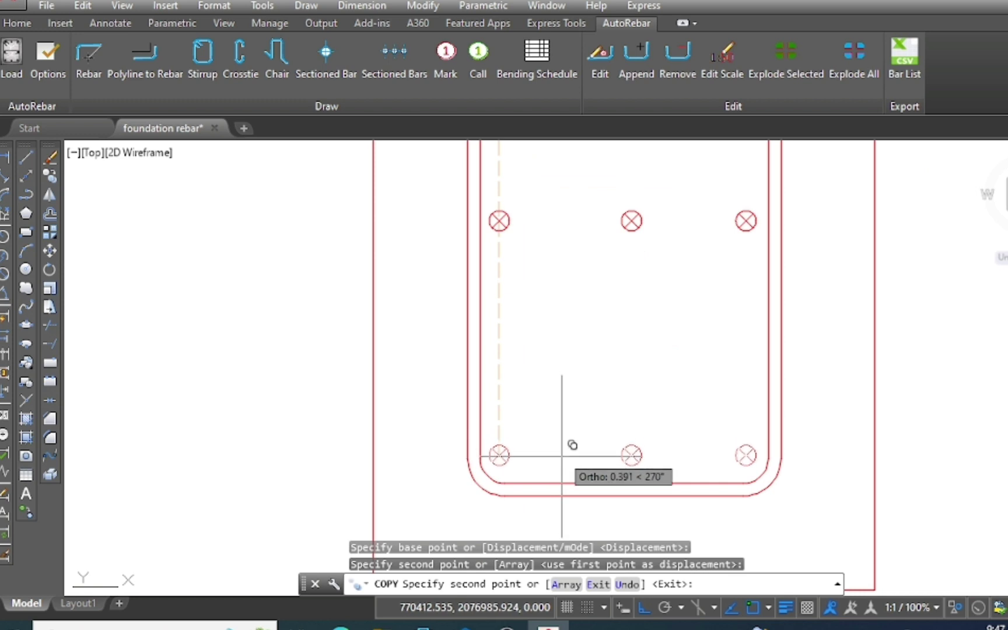
key(Escape)
scroll(563, 449, down, 4)
key(Escape)
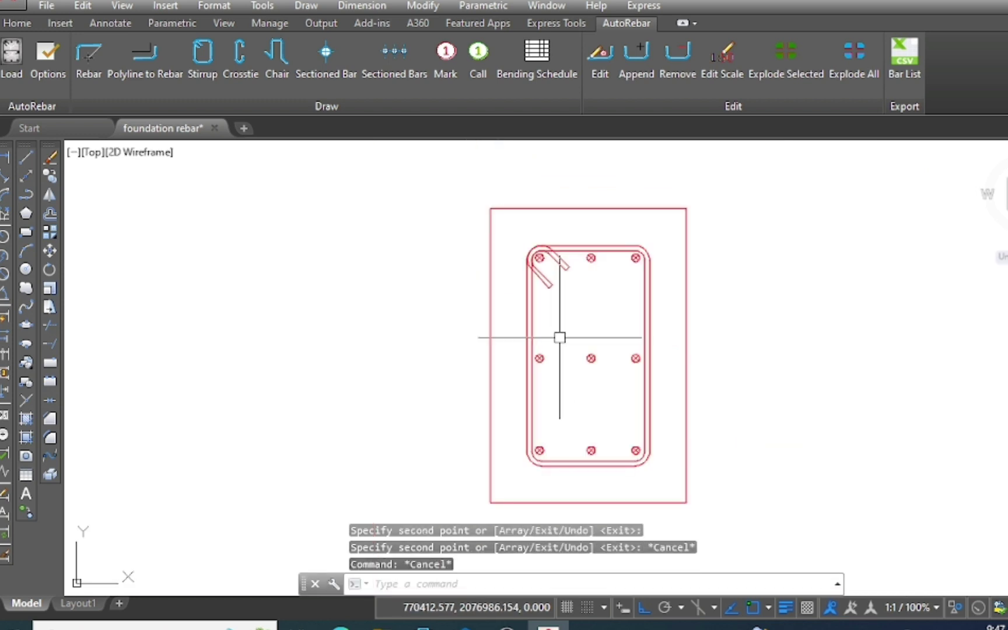
Draw a crosstie with 10 mm hooks from the top-centre bar to the bottom-centre bar.
click(240, 56)
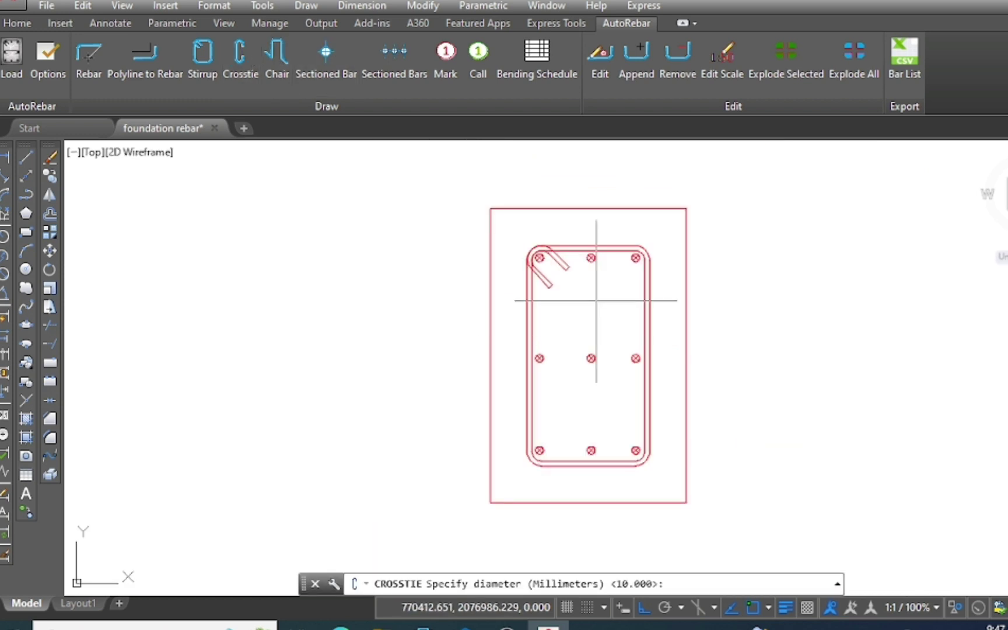
key(Return)
text(10)
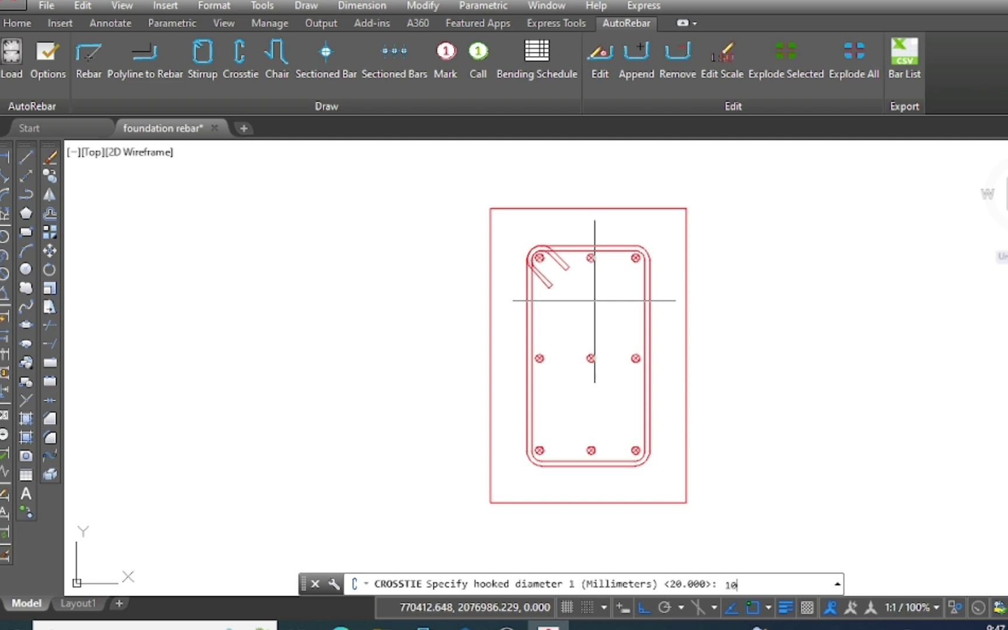
key(Return)
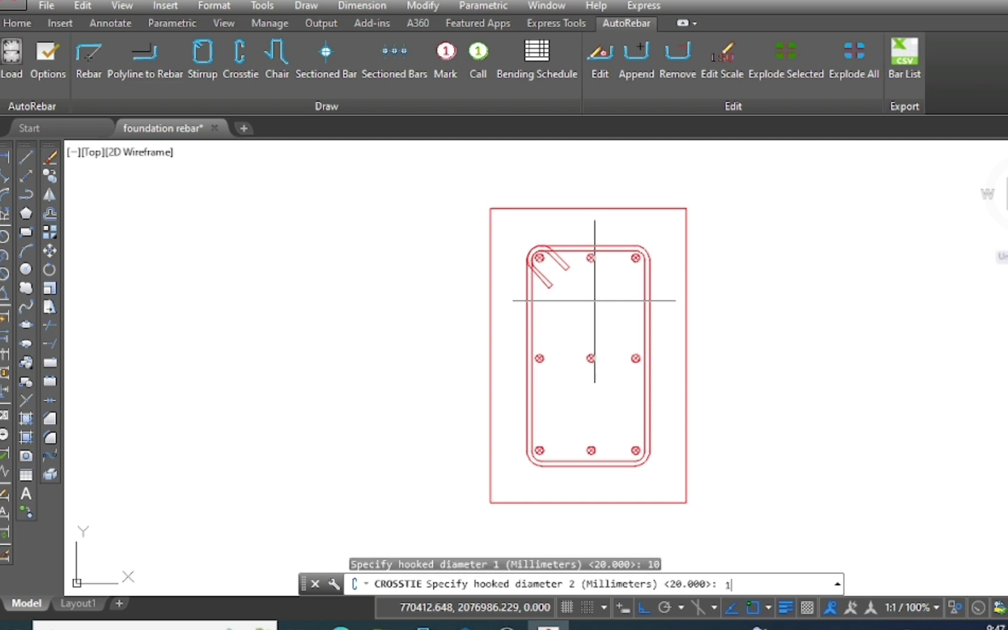
key(Return)
scroll(586, 260, up, 1)
scroll(615, 288, up, 5)
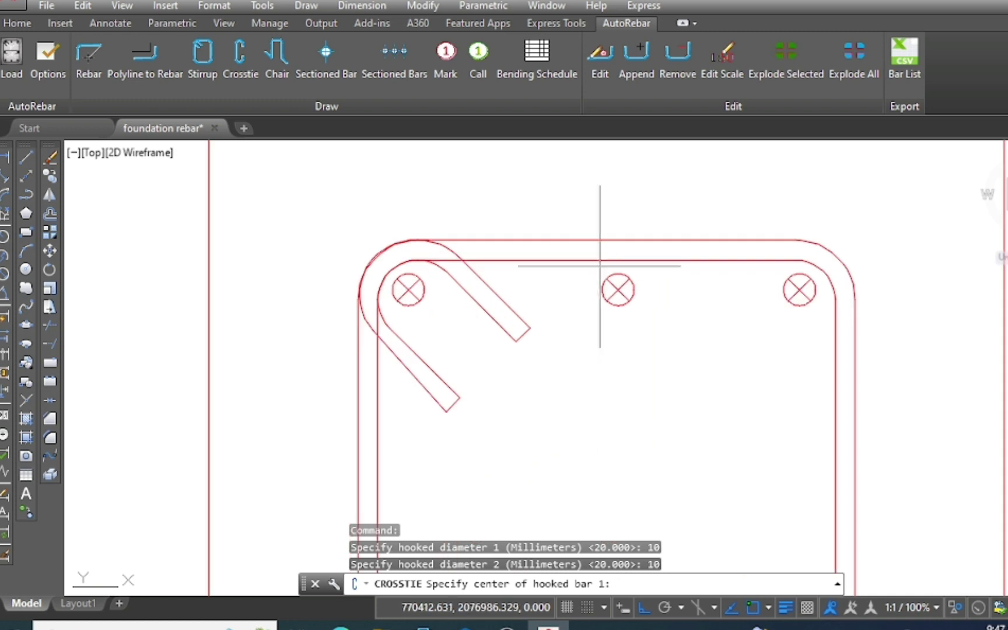
click(618, 289)
scroll(617, 289, down, 5)
scroll(612, 411, up, 5)
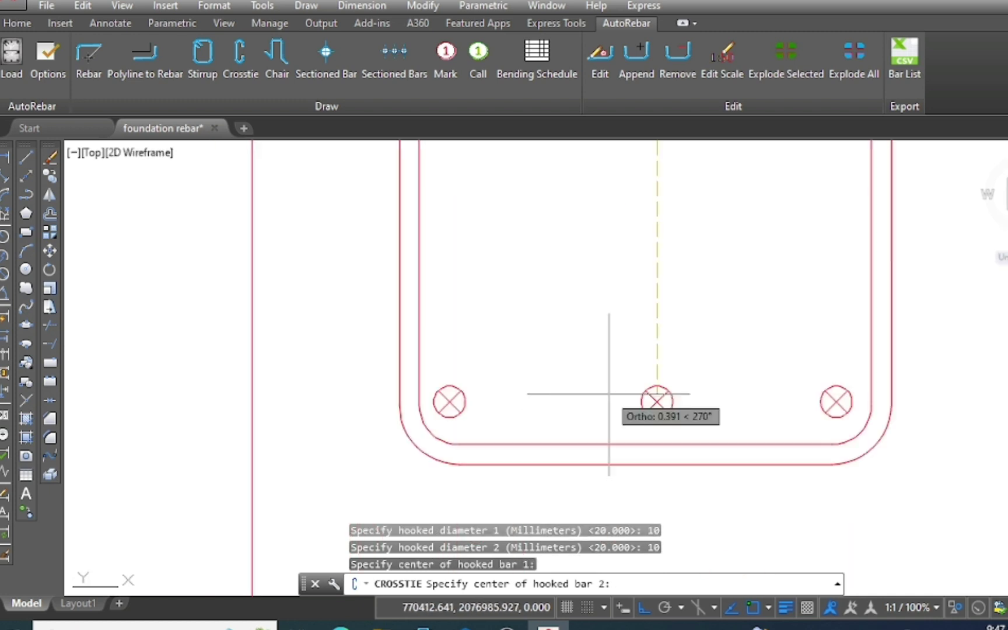
click(656, 401)
scroll(644, 290, down, 3)
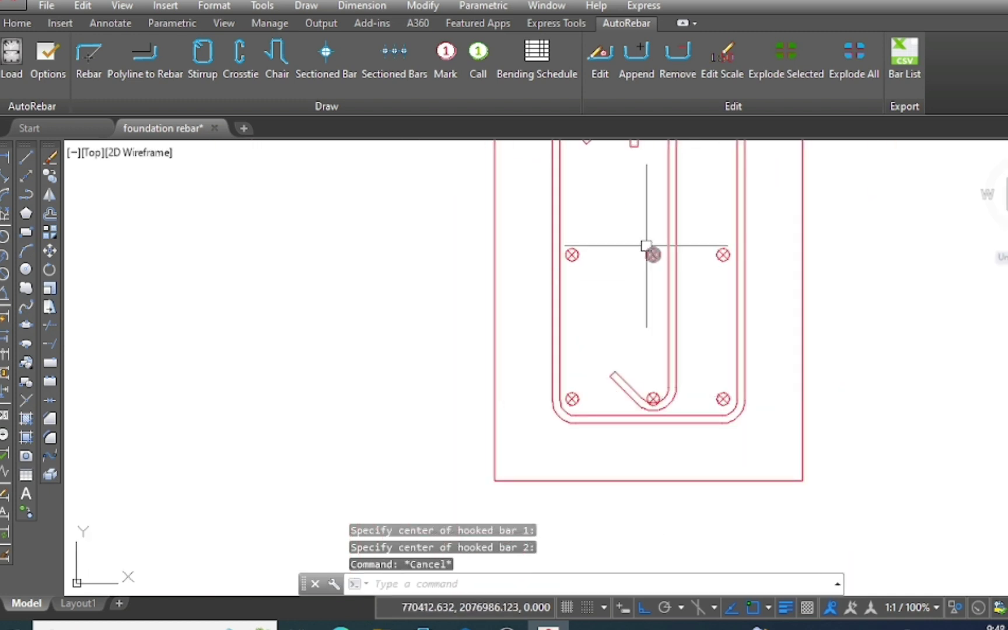
Erase the stray duplicate and move the bottom hooked bar up to the top-centre bar.
key(Delete)
scroll(659, 402, up, 5)
click(649, 326)
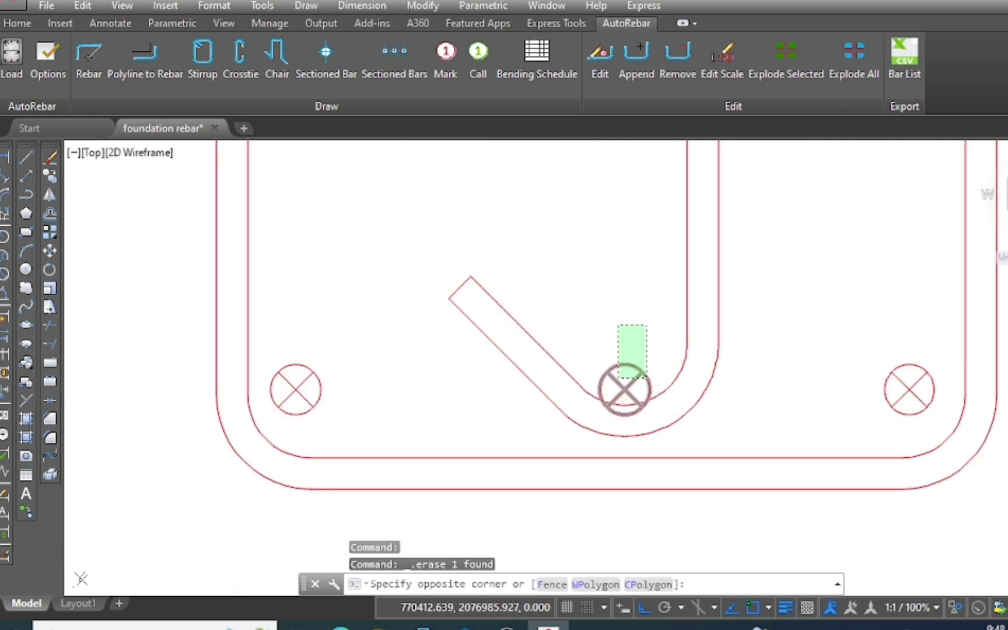
click(617, 377)
text(m)
key(Return)
click(621, 385)
scroll(620, 360, down, 5)
click(621, 231)
scroll(611, 243, up, 5)
Move the top-centre bar so it sits inside the top hook.
click(636, 243)
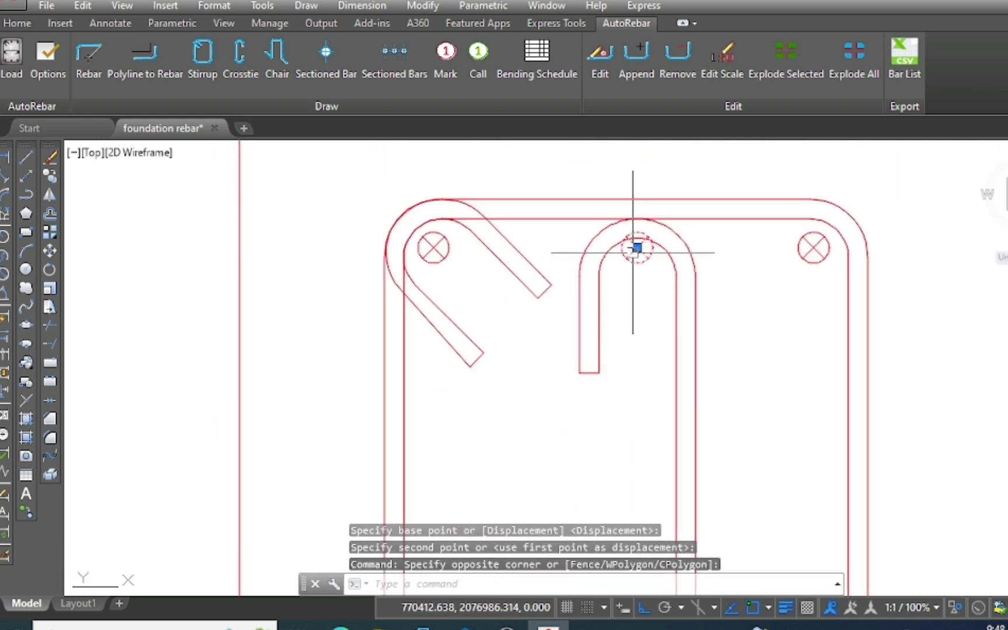
click(632, 287)
text(m)
key(Return)
click(636, 248)
click(625, 315)
scroll(619, 288, down, 4)
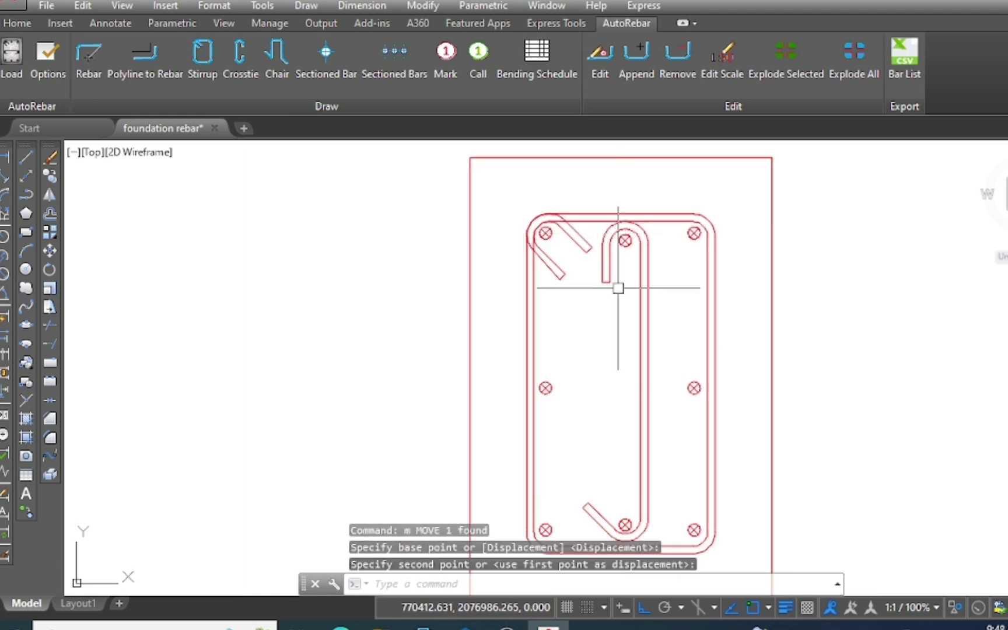
Draw a second hooked crosstie across the left-middle and right-middle bars.
click(239, 64)
scroll(546, 392, up, 6)
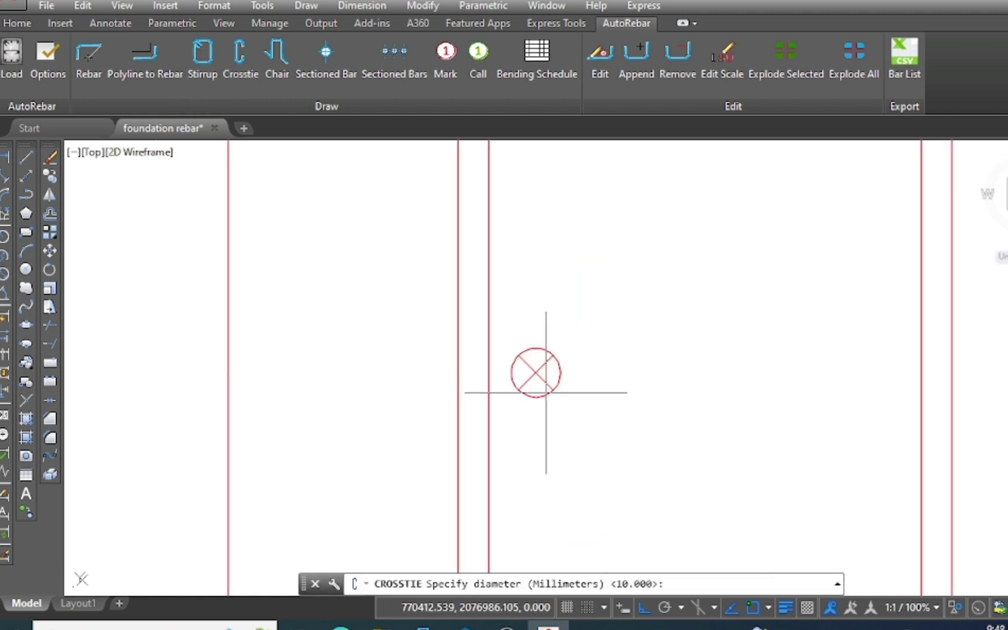
key(Return)
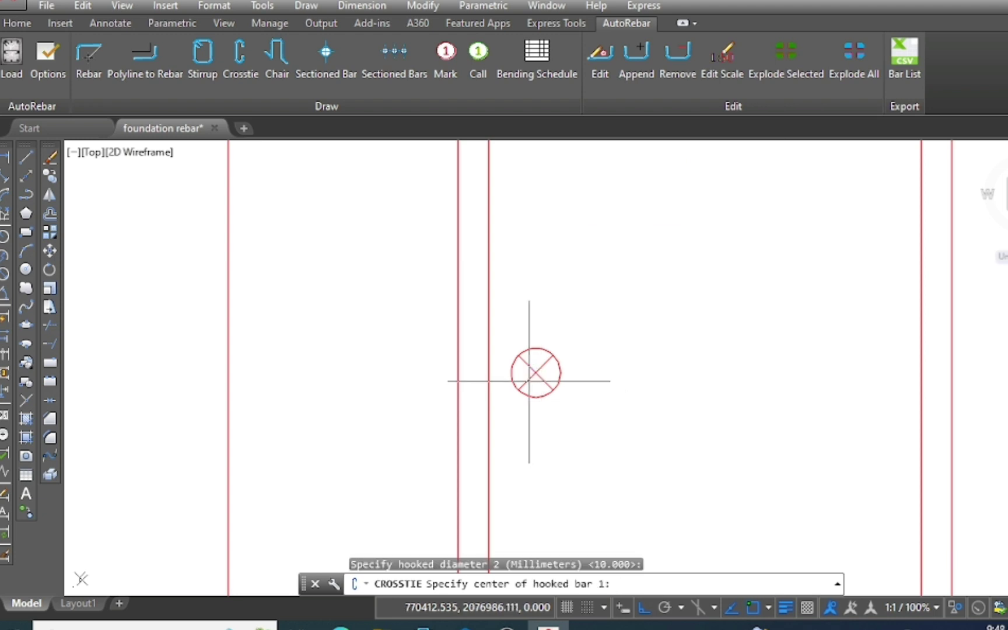
click(535, 372)
scroll(536, 372, down, 2)
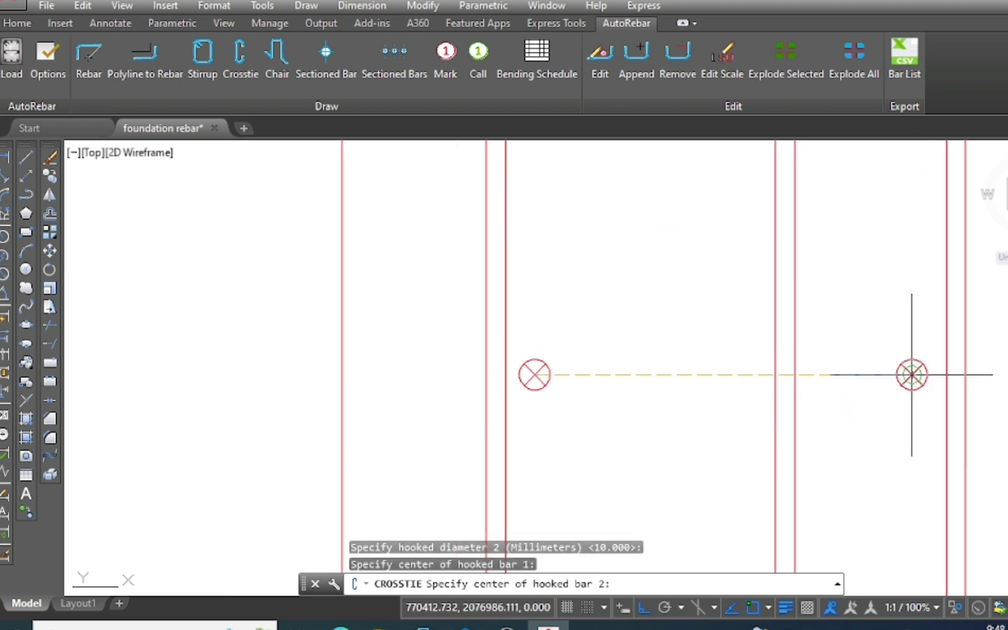
click(911, 374)
key(Escape)
Move the left-middle and right-middle bars into the crosstie's hook bends.
click(551, 372)
text(m)
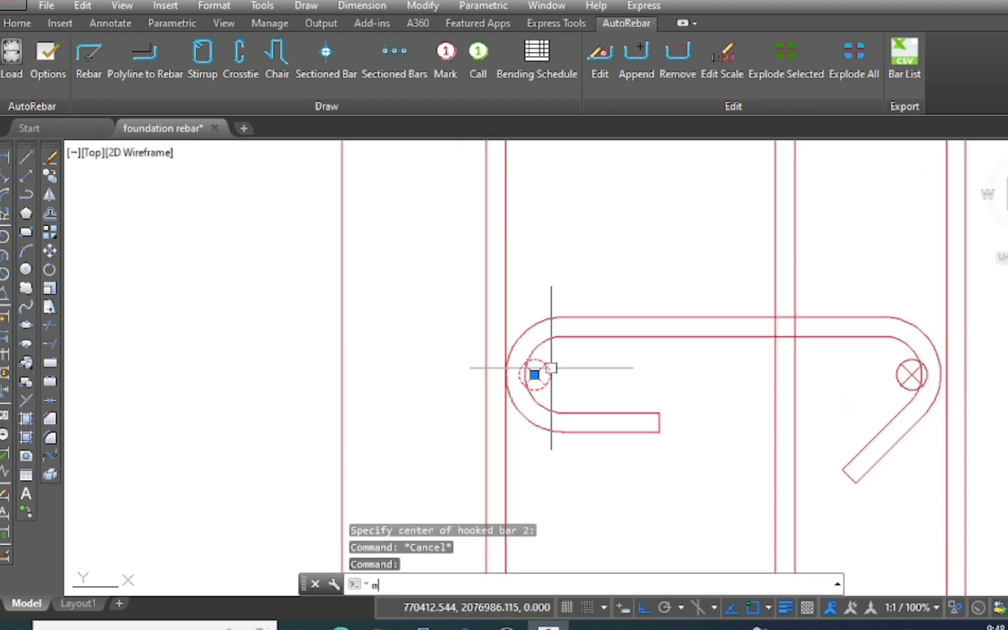
key(Return)
click(586, 374)
click(604, 375)
click(910, 374)
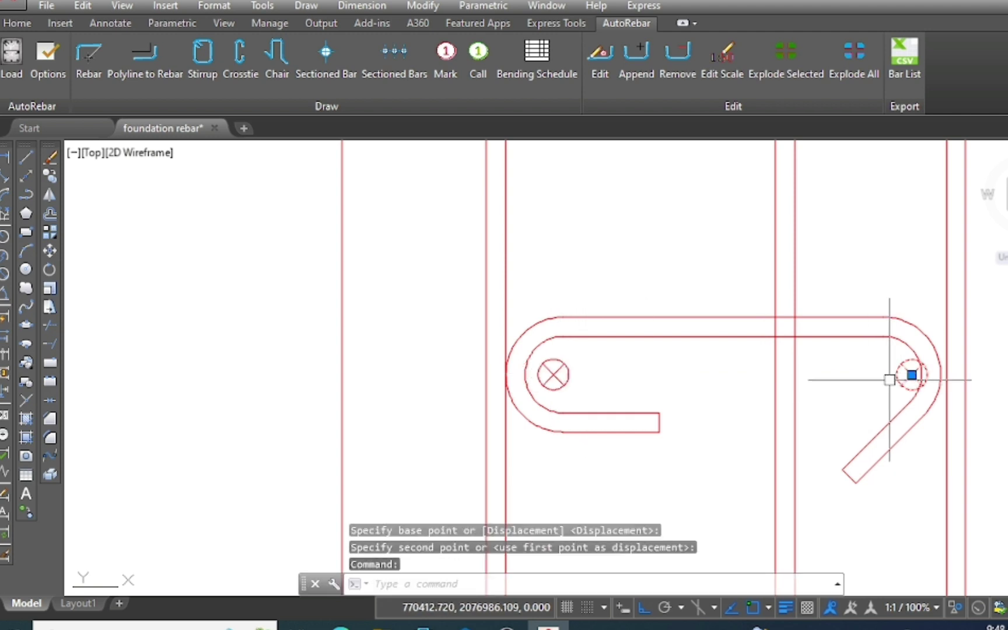
text(m)
key(Return)
click(911, 373)
click(877, 356)
scroll(733, 371, down, 3)
scroll(715, 383, down, 3)
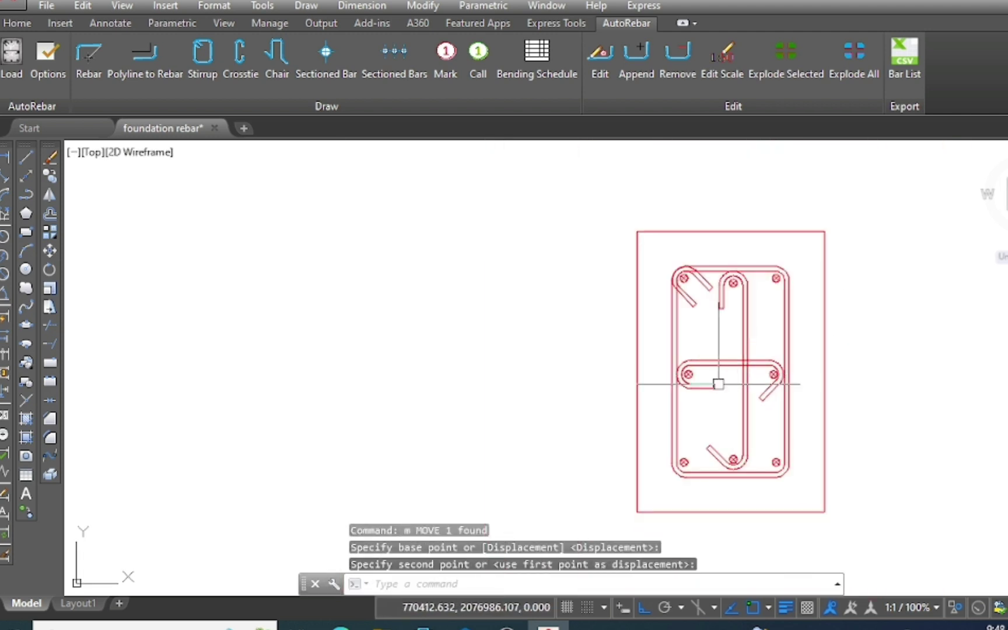
scroll(453, 276, down, 1)
Place a rotated mark 2 label (Φ10, N=1, L=1.496) on the section bar.
click(454, 82)
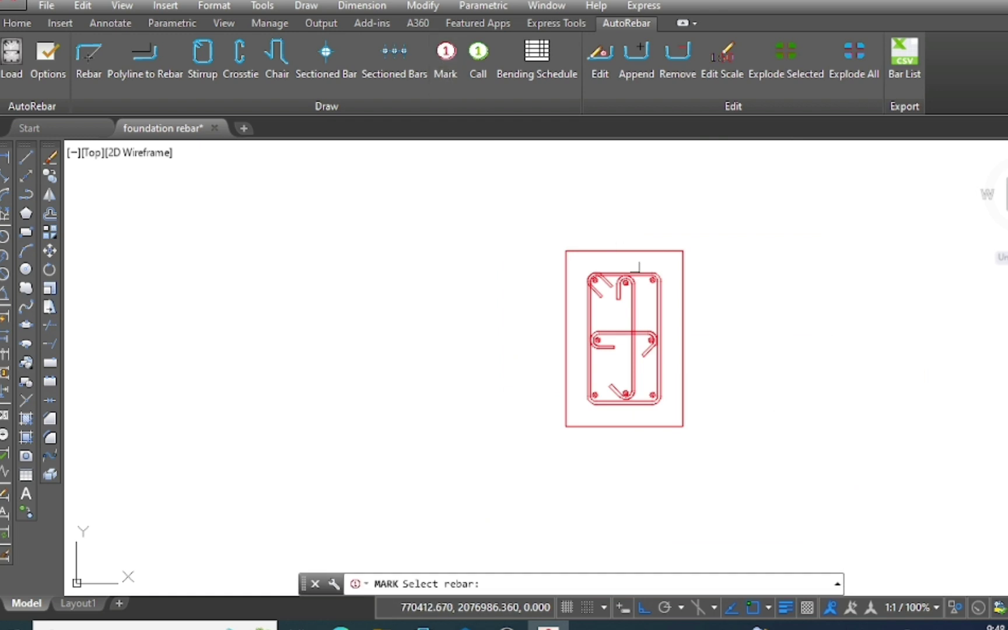
click(645, 273)
click(675, 203)
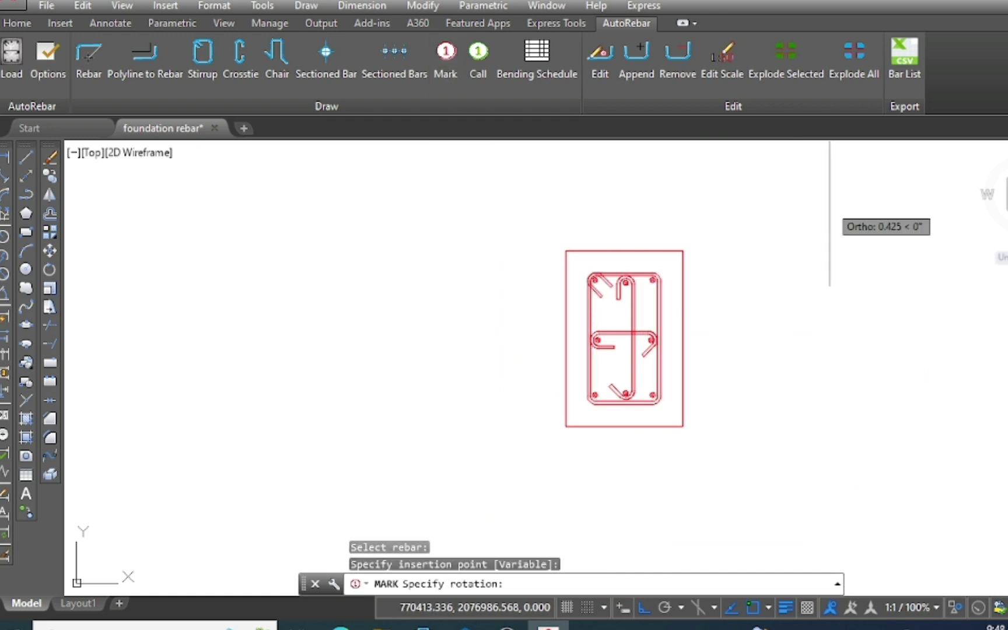
click(823, 202)
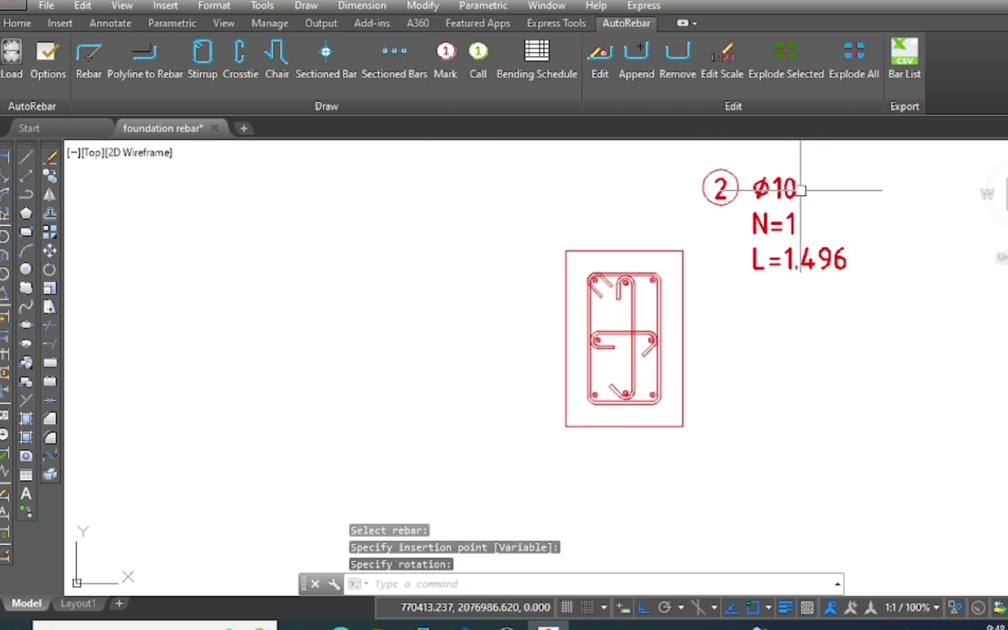
scroll(588, 291, down, 4)
scroll(882, 265, up, 2)
scroll(919, 270, up, 4)
scroll(765, 270, down, 4)
scroll(780, 294, up, 1)
scroll(779, 294, up, 2)
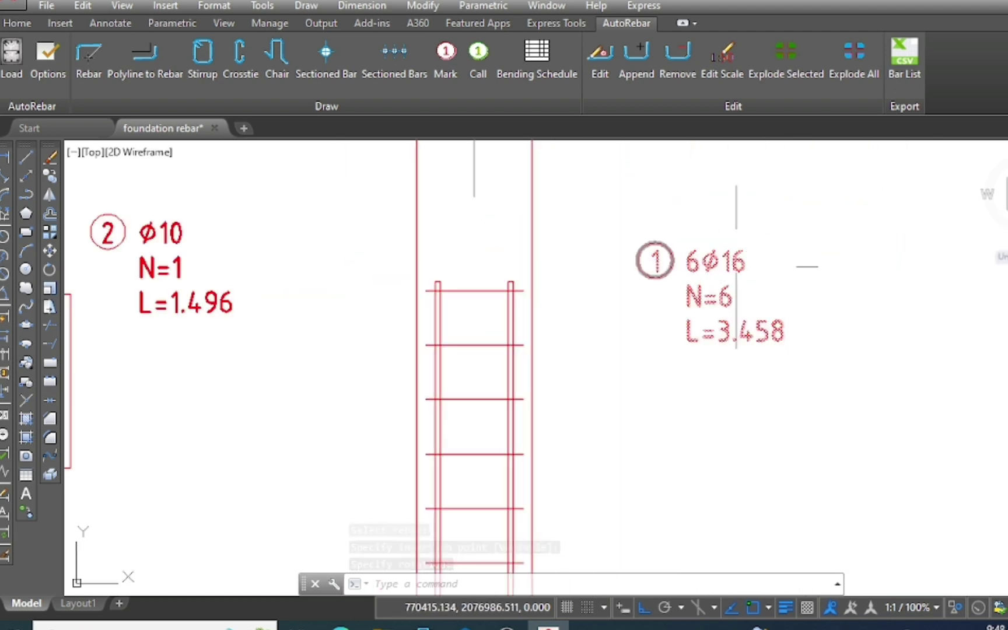
Add the note "coloumsection bar" to mark 1.
click(735, 268)
click(599, 74)
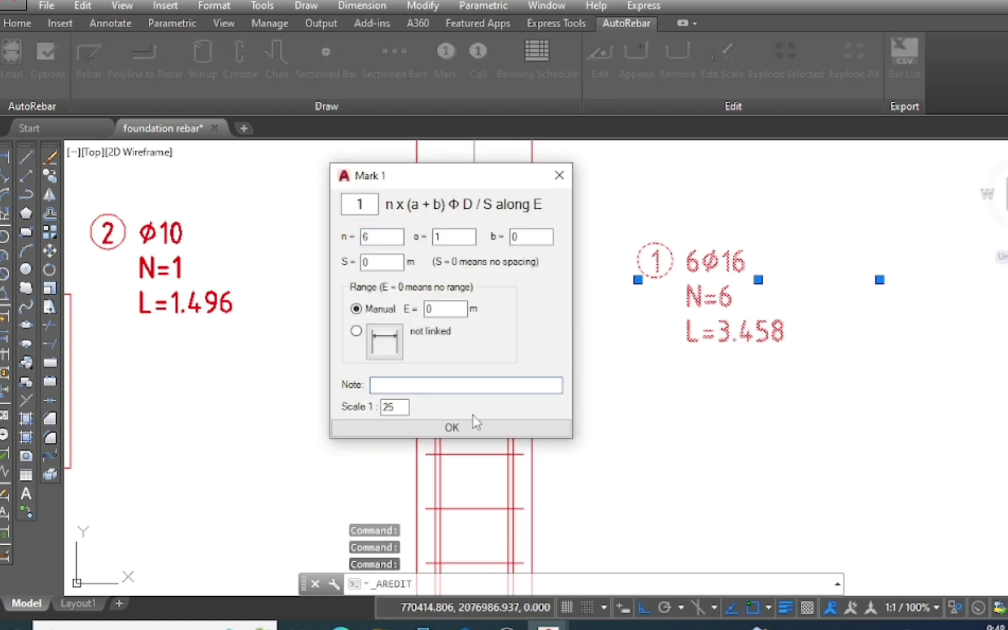
text(coloumsection bar)
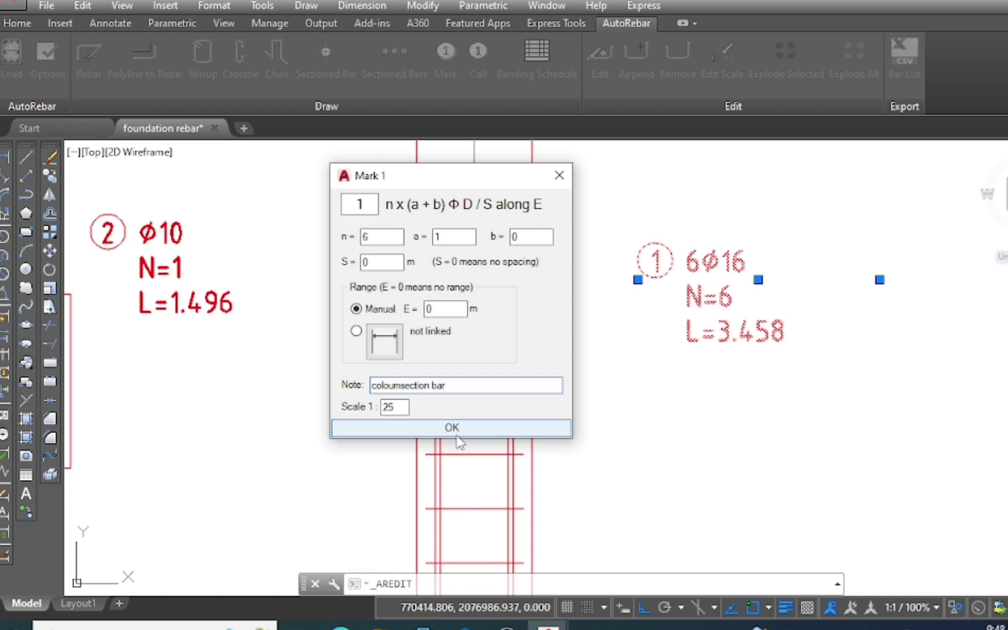
click(457, 435)
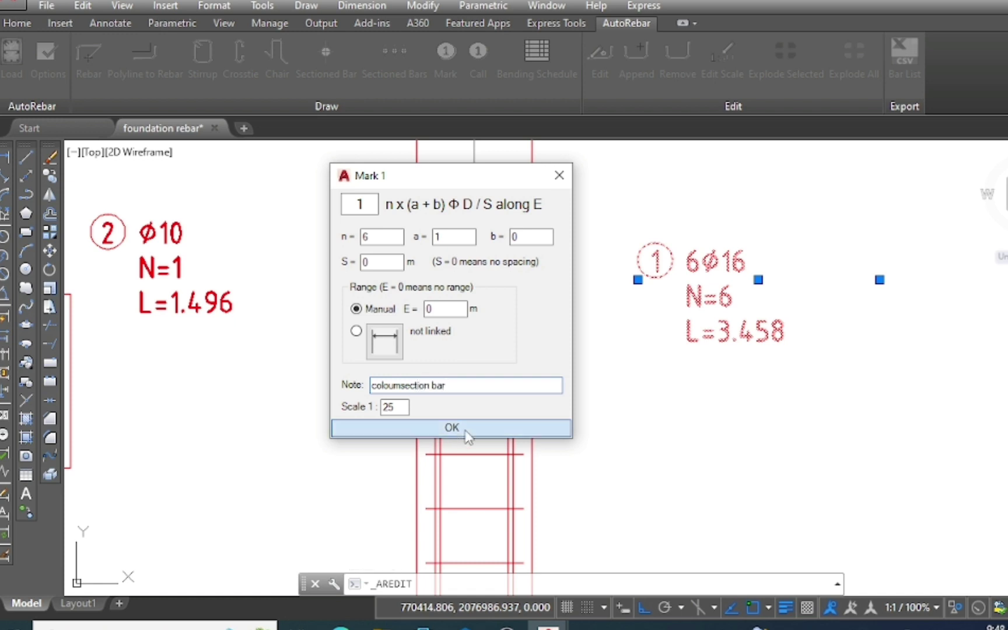
scroll(658, 269, down, 4)
scroll(464, 263, up, 2)
scroll(463, 225, up, 2)
click(515, 241)
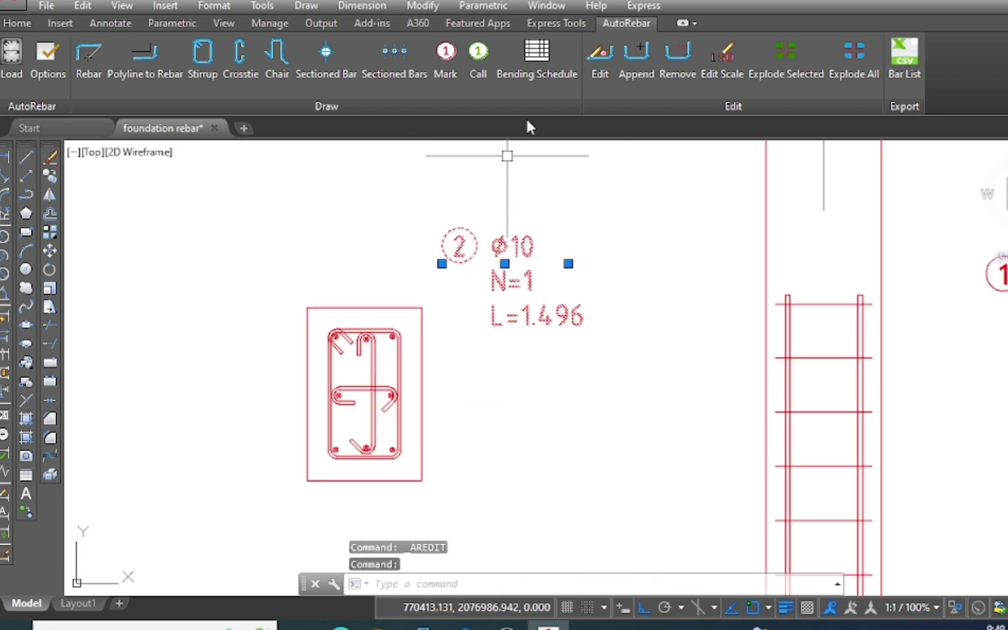
Set mark 2 to 16Φ10/150 with note stirrup, and place mark 3 on the crosstie.
click(589, 70)
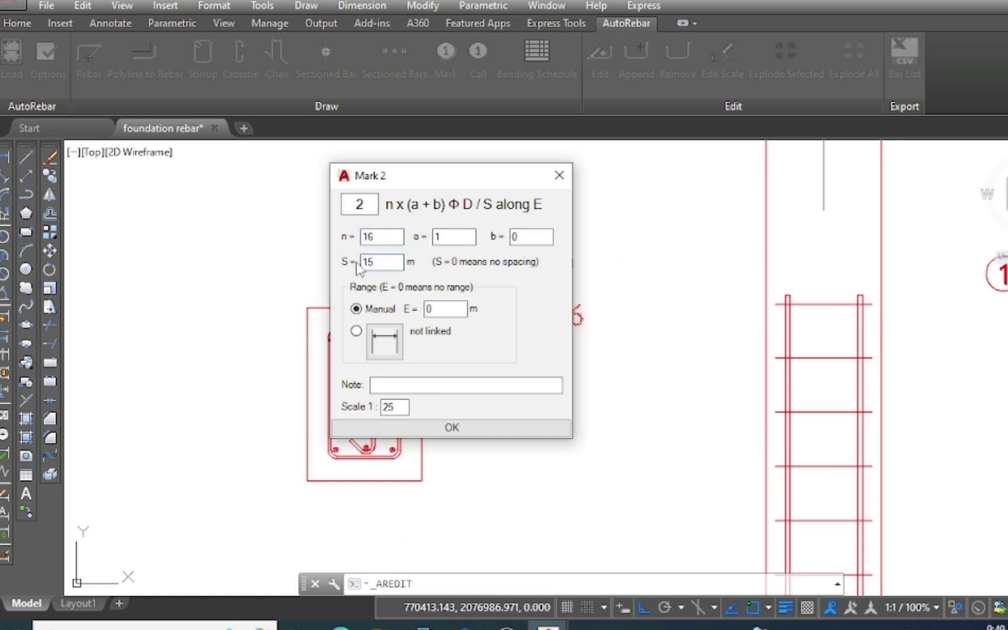
click(441, 427)
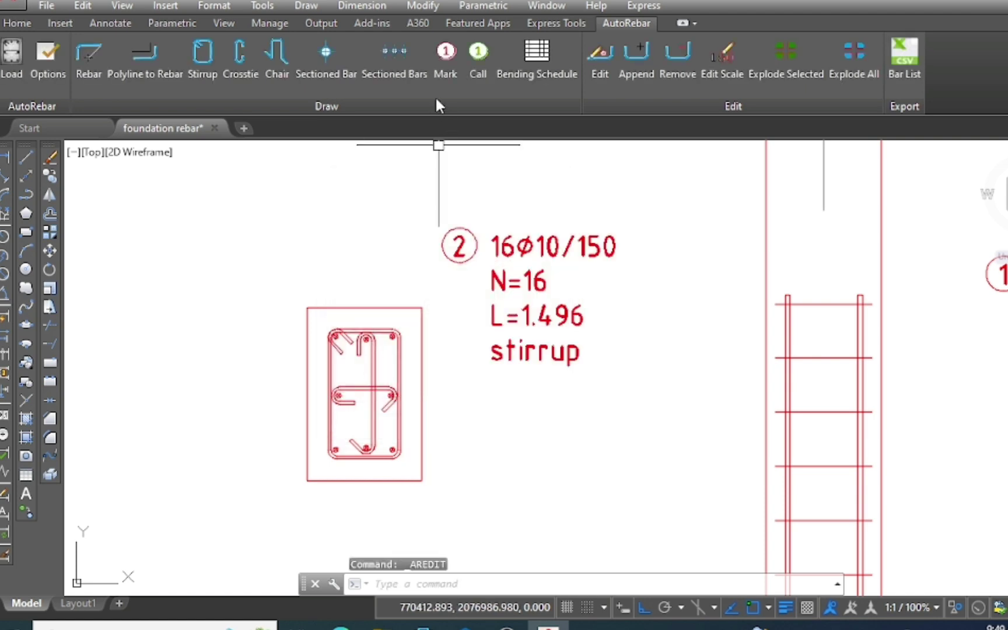
click(441, 71)
scroll(393, 177, down, 1)
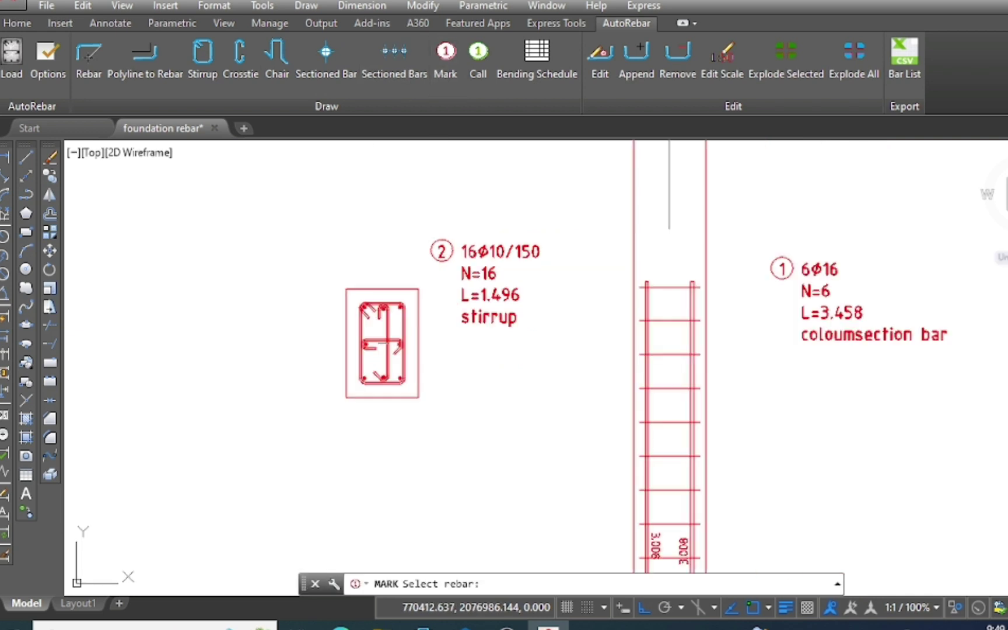
scroll(370, 360, up, 5)
click(399, 274)
scroll(384, 324, down, 2)
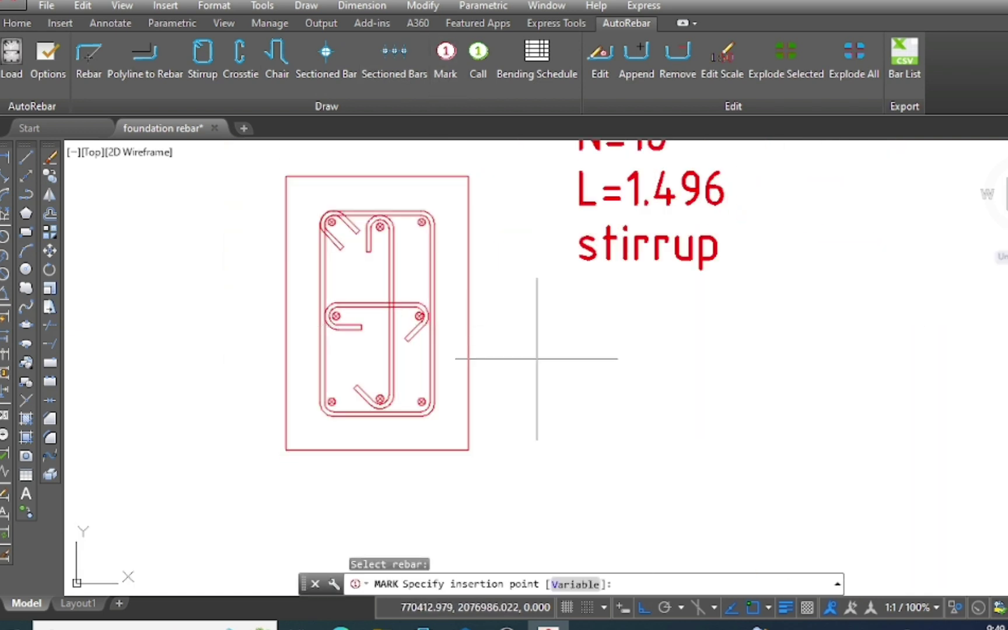
click(557, 367)
key(Return)
Give mark 3 (16Φ10/150, N=16, L=0.601) the note crosstie-1.
scroll(580, 321, down, 2)
scroll(580, 322, down, 2)
scroll(600, 302, up, 2)
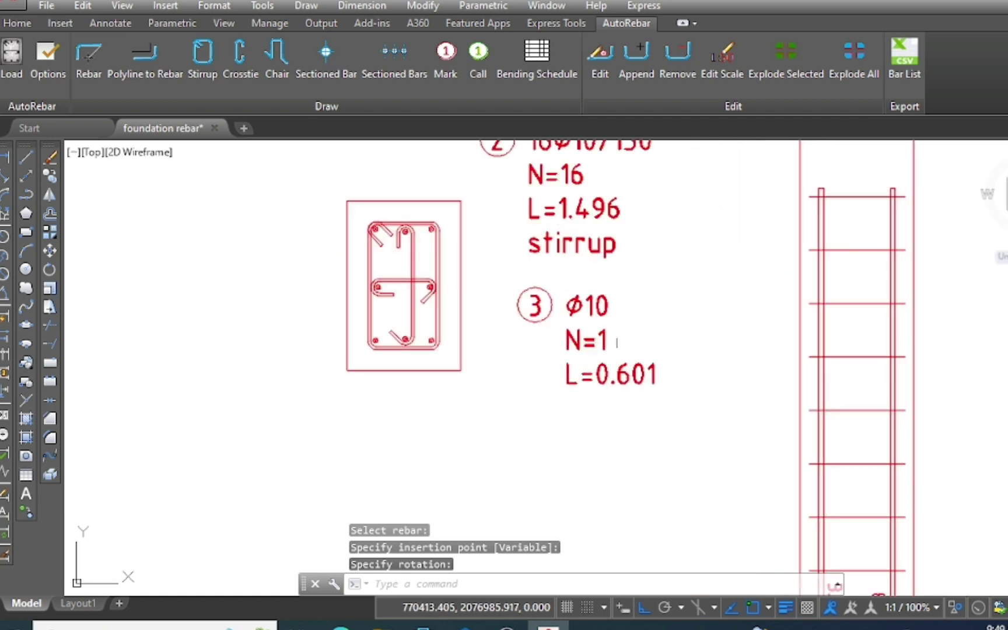
click(601, 302)
click(590, 89)
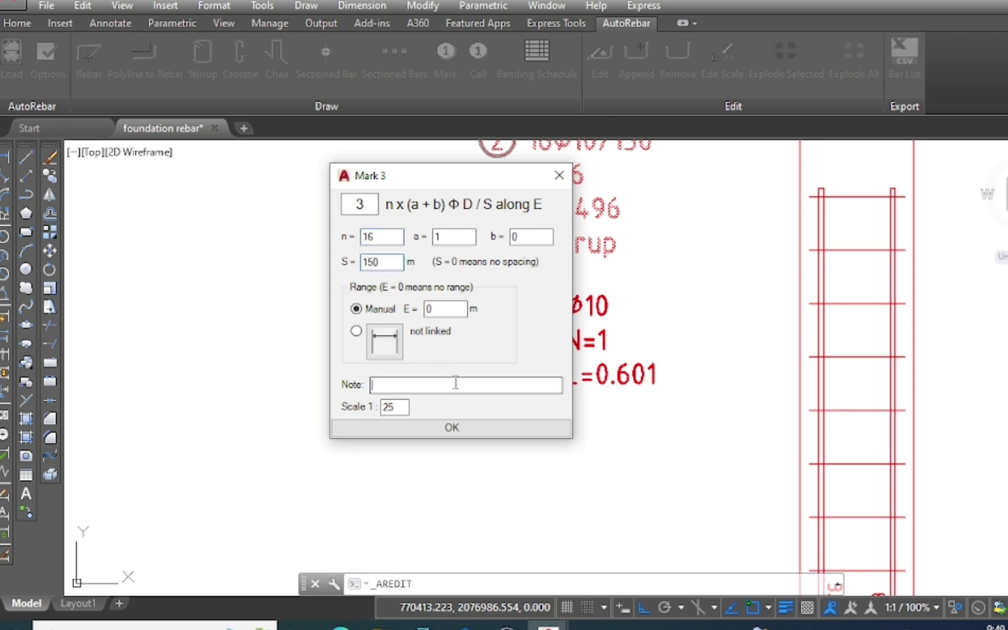
text(crosstie-1)
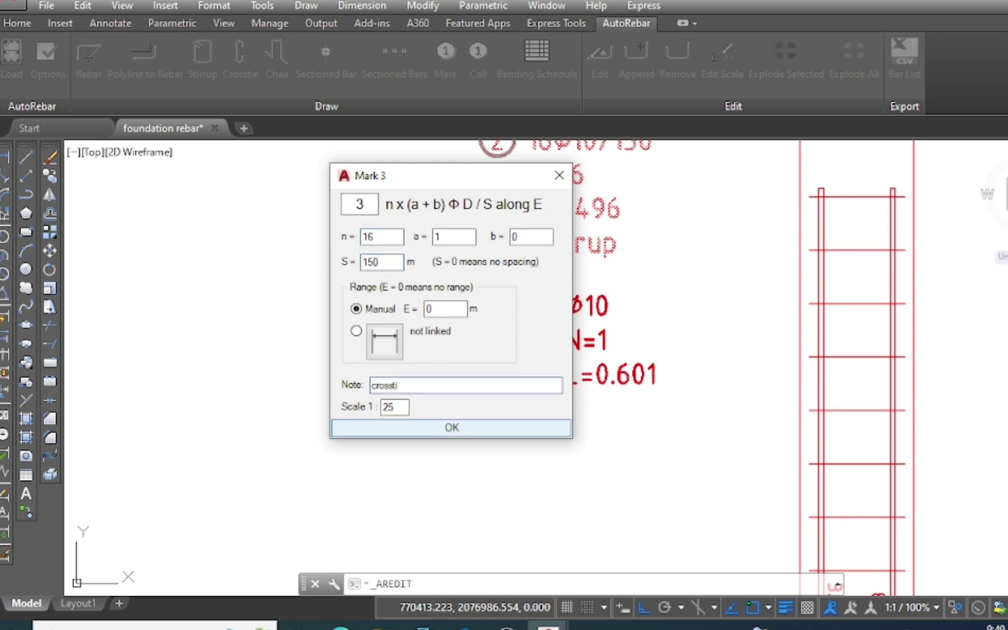
click(416, 434)
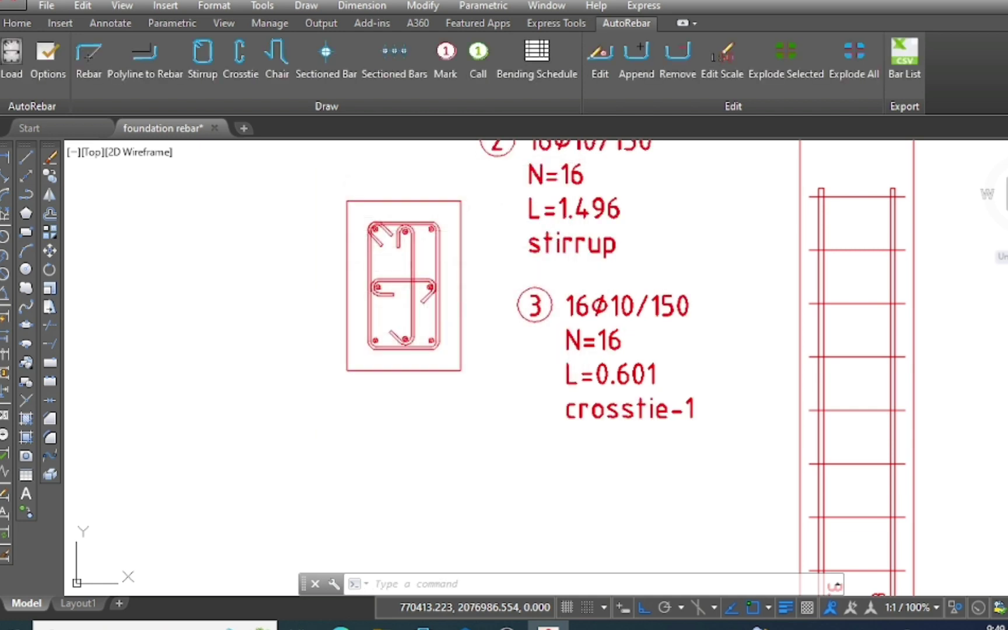
click(445, 61)
Place mark 4 (Φ10, L=0.404) below mark 3 and give it the note crosstie-2.
click(439, 252)
scroll(467, 250, down, 2)
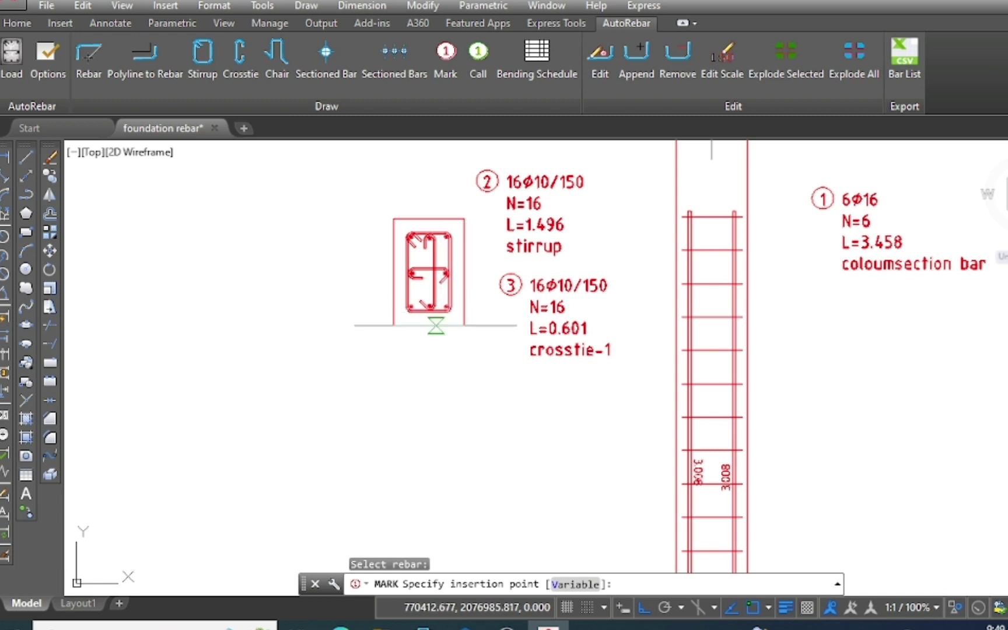
click(501, 417)
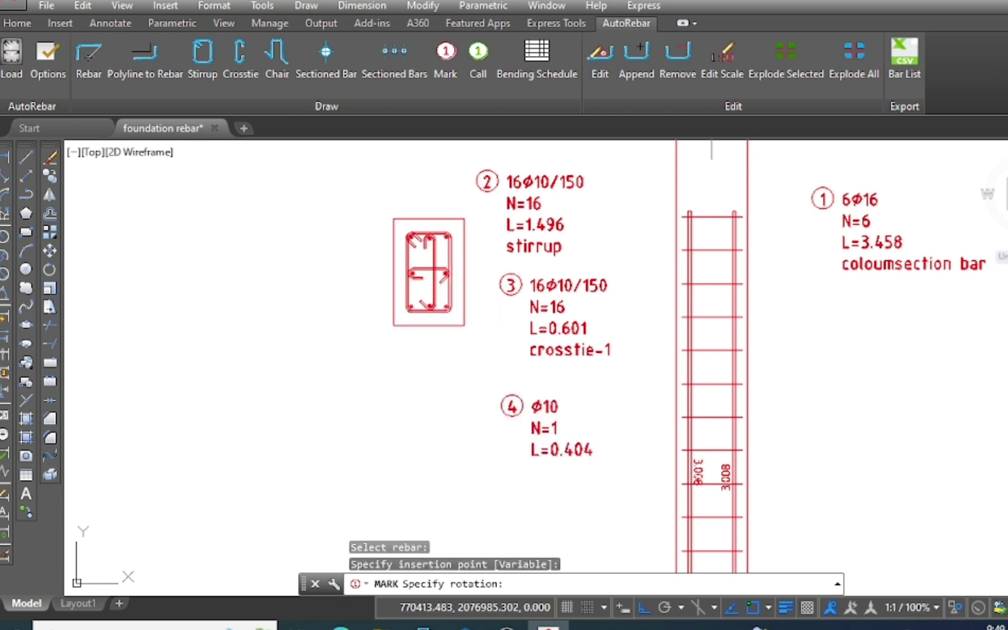
click(547, 303)
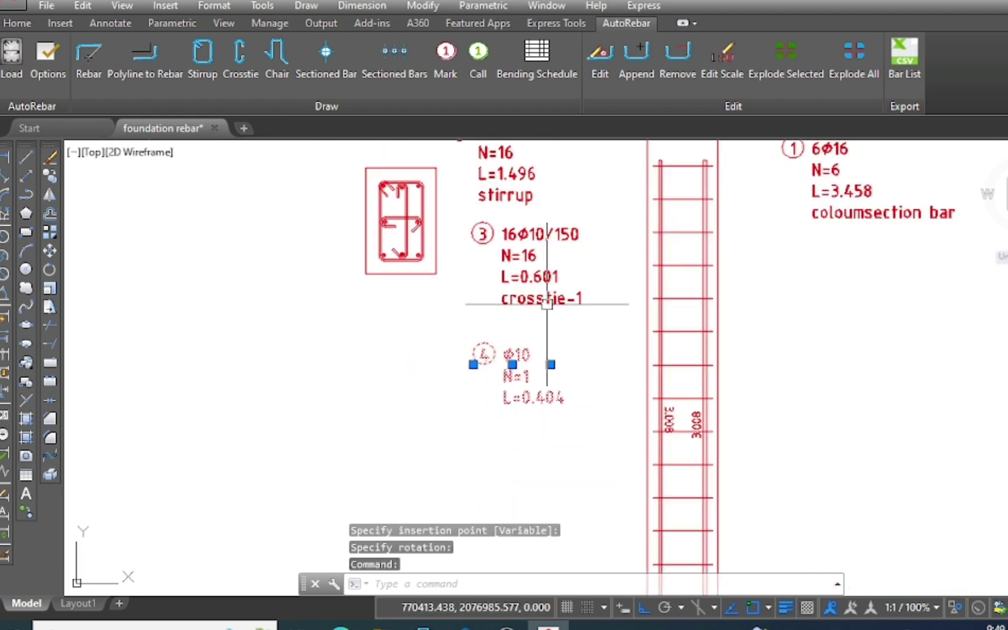
click(599, 56)
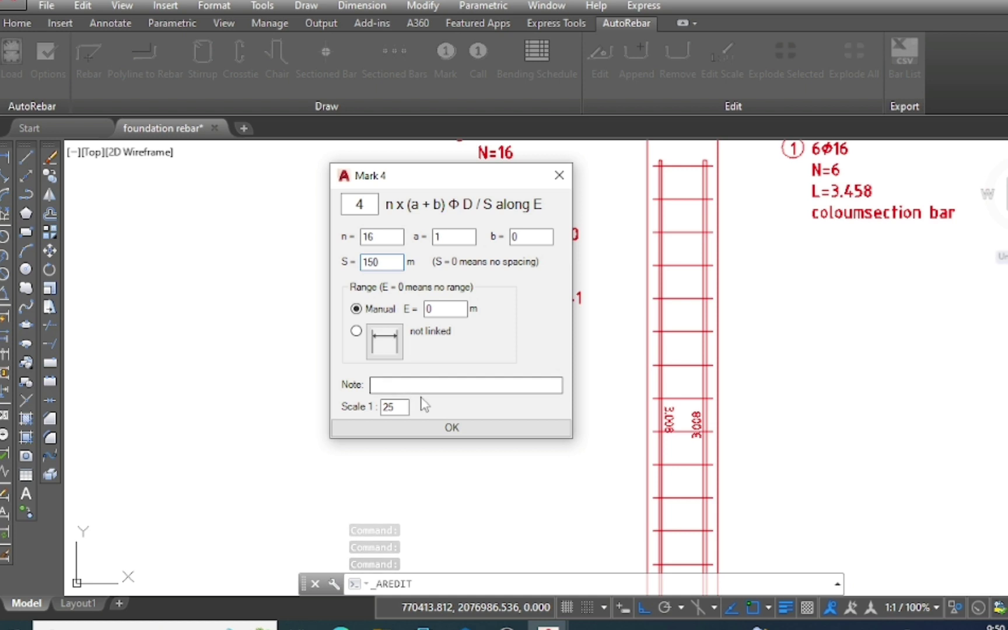
key(Tab)
text(crosstie-)
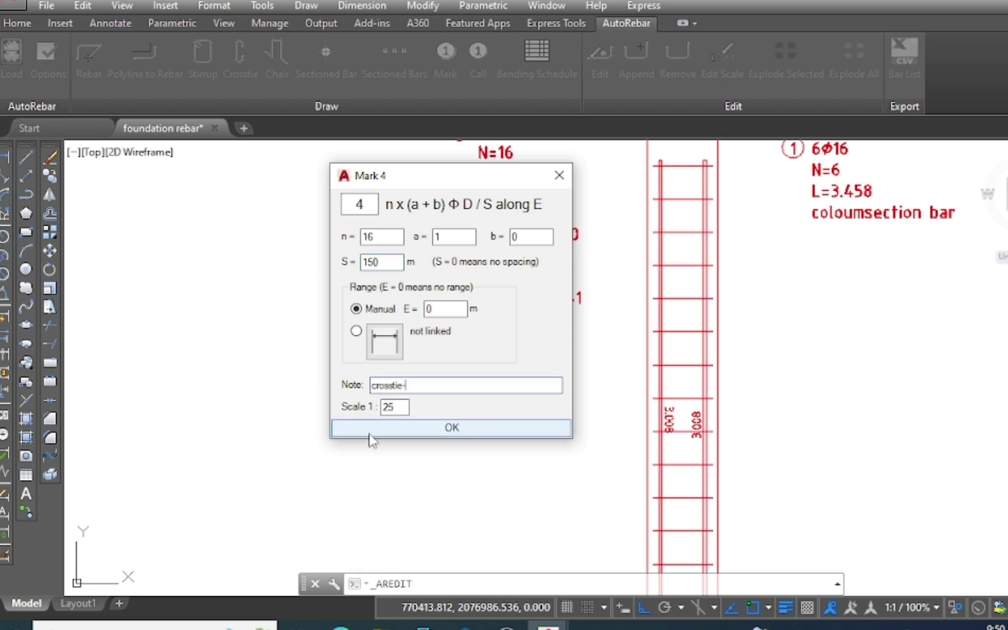
text(2)
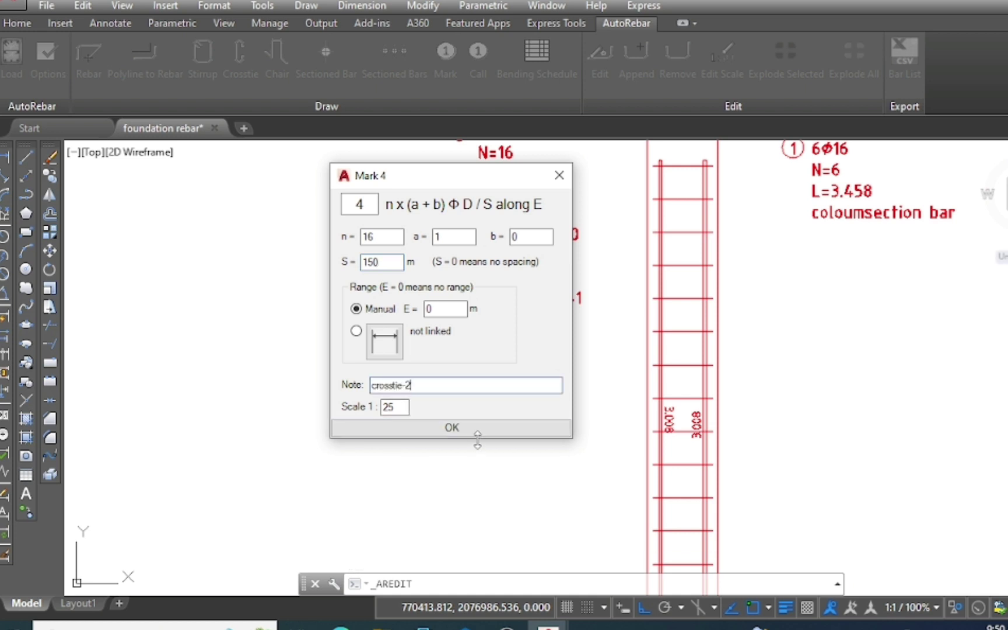
click(475, 431)
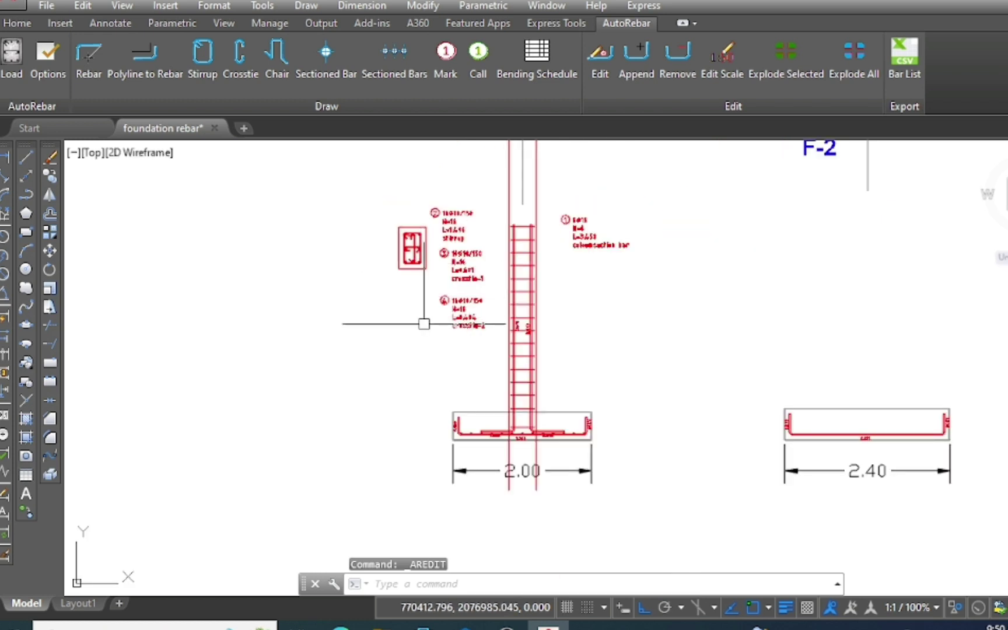
Start the bending schedule for marks 1–4 and bring it beside the footing sections.
scroll(424, 324, down, 2)
scroll(425, 341, down, 3)
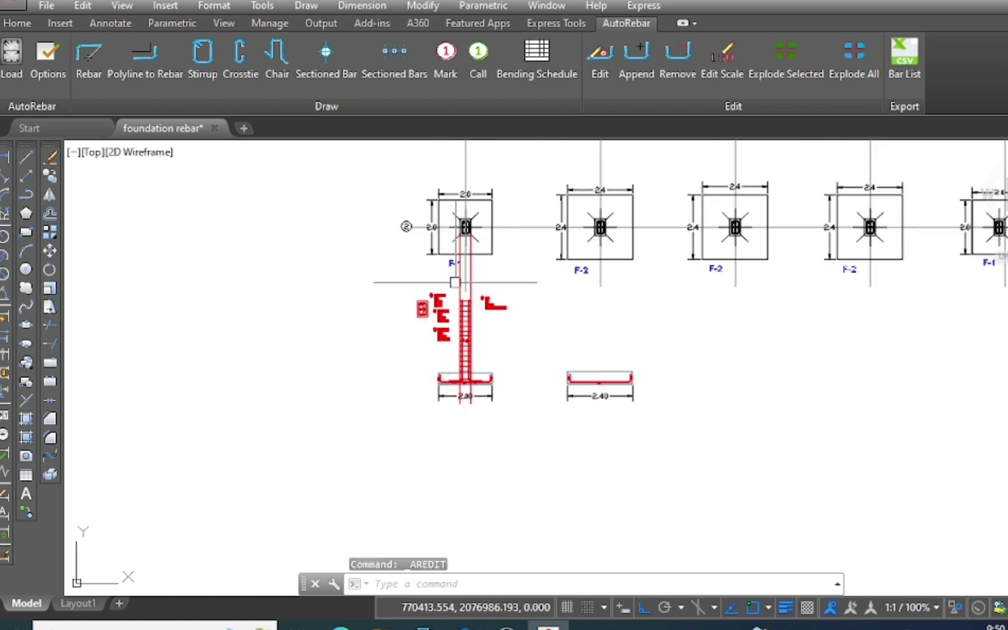
scroll(472, 286, up, 5)
scroll(470, 288, up, 2)
scroll(470, 287, down, 2)
scroll(460, 288, down, 2)
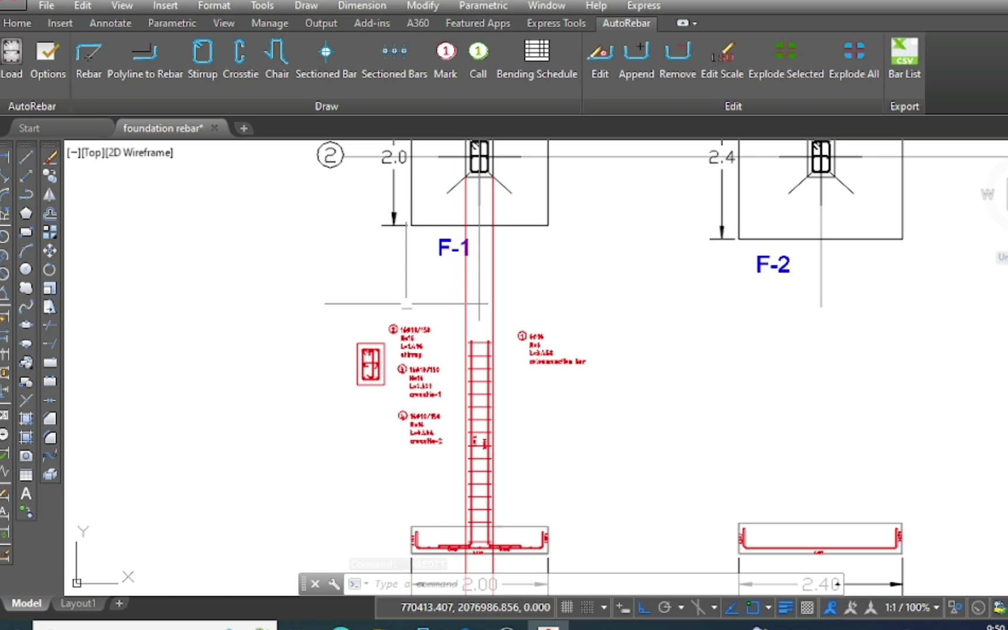
scroll(391, 284, down, 1)
scroll(396, 282, up, 2)
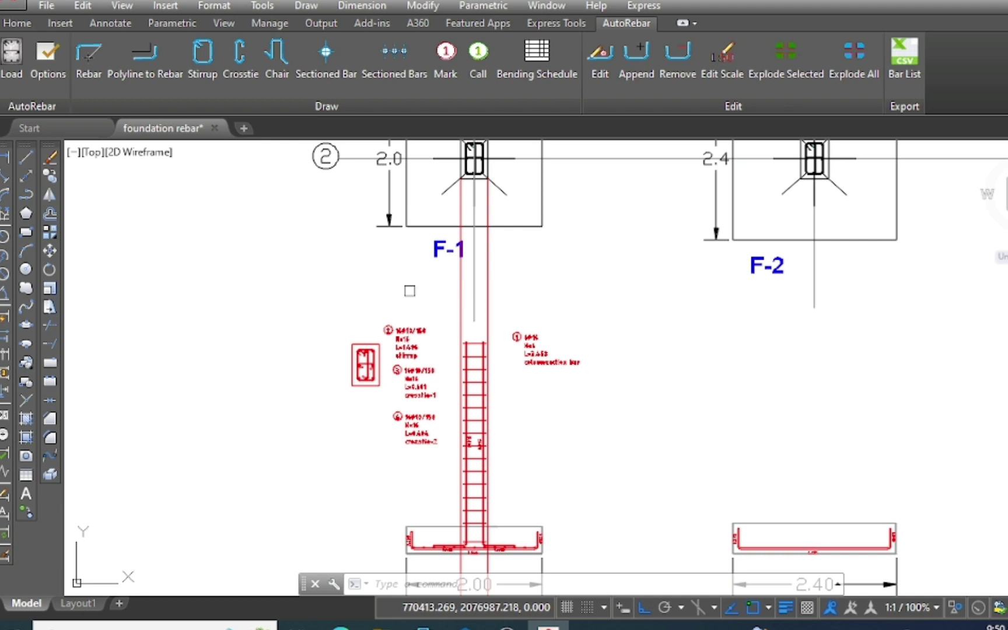
click(536, 65)
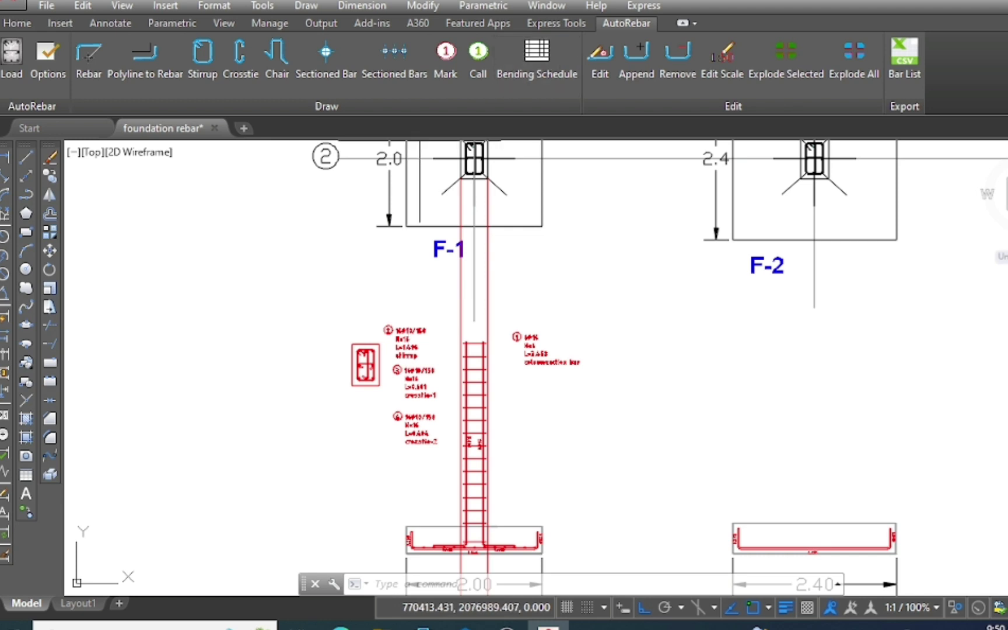
scroll(603, 306, up, 3)
scroll(596, 213, up, 1)
scroll(540, 214, up, 2)
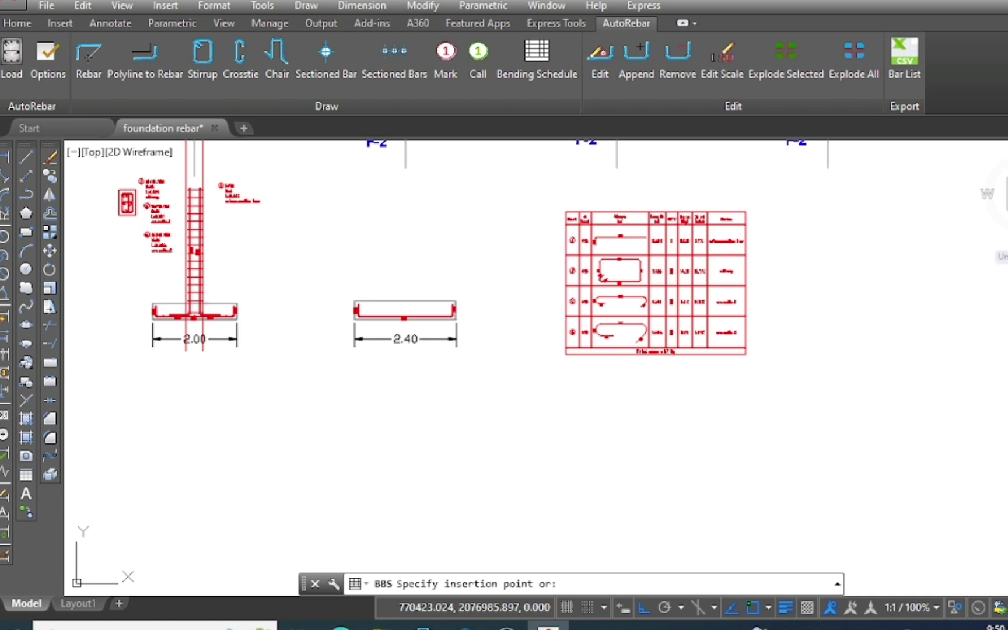
Insert the bending schedule beside the F-2 footing section and inspect its 57 kg total.
click(565, 211)
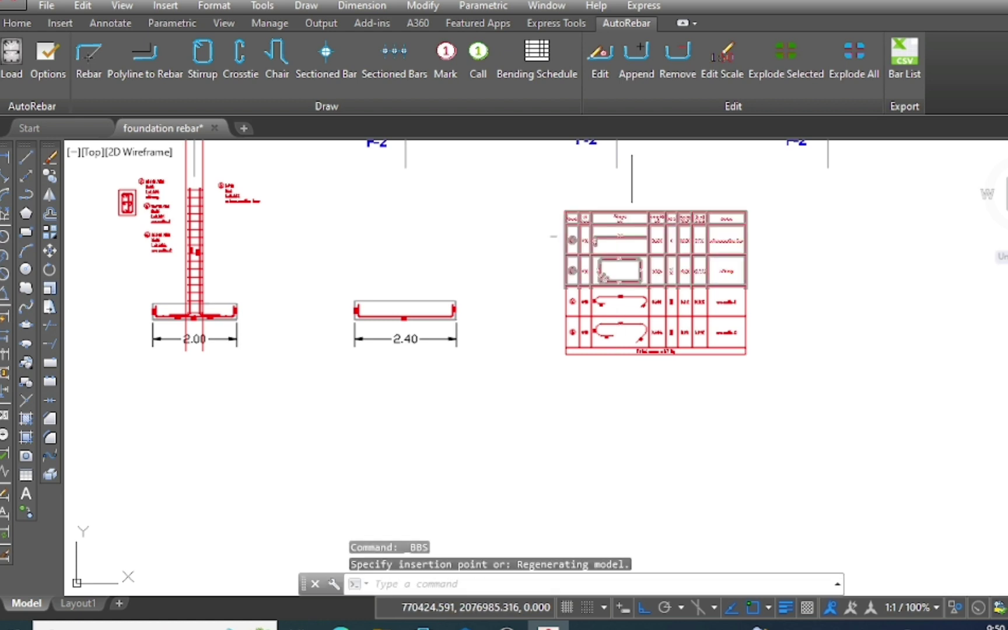
scroll(637, 239, up, 3)
scroll(711, 256, up, 2)
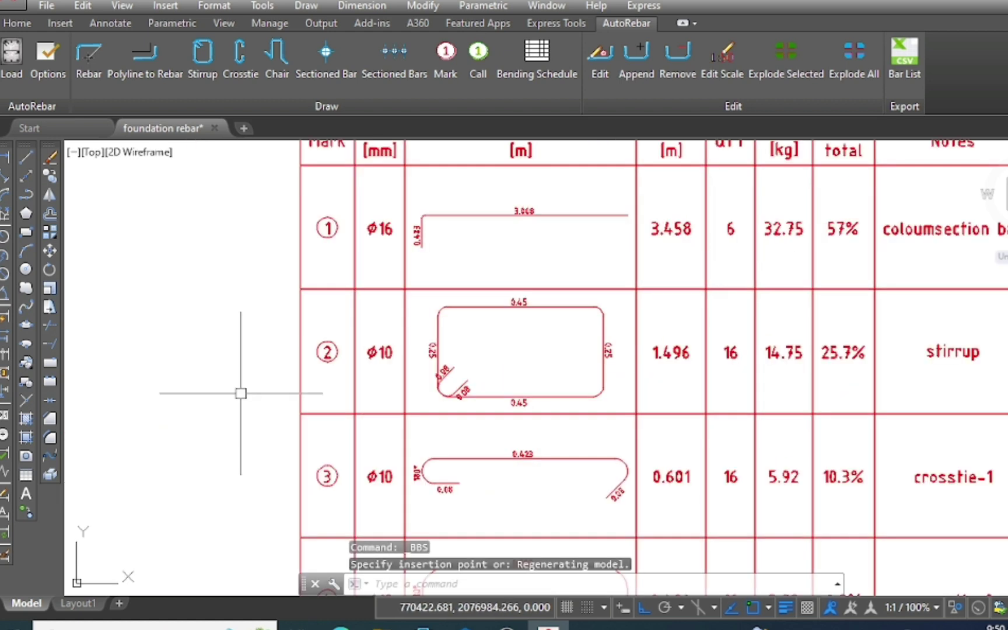
scroll(190, 521, down, 2)
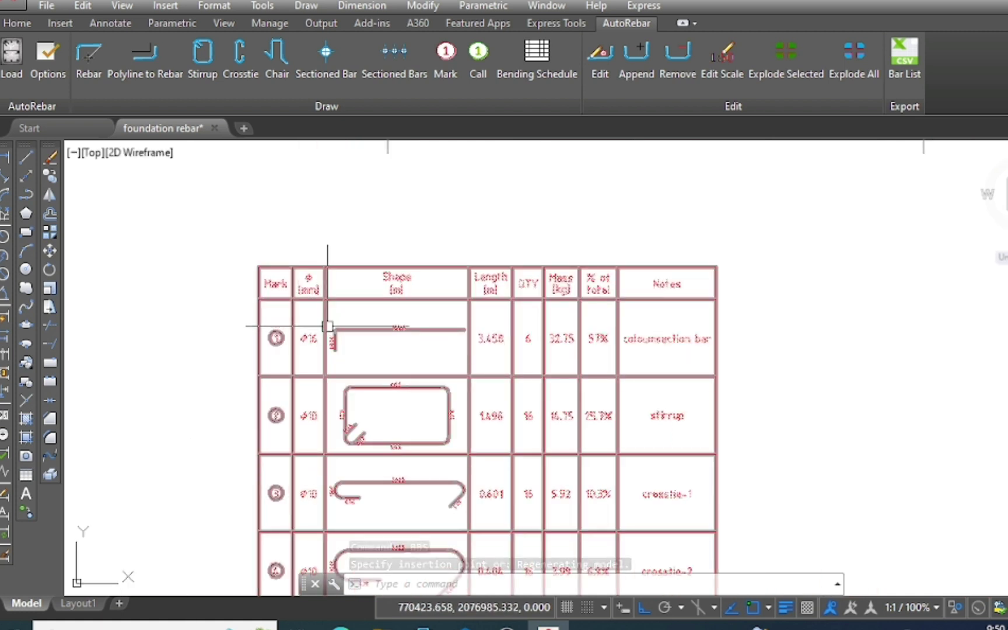
scroll(385, 310, up, 3)
scroll(385, 310, up, 2)
scroll(350, 318, down, 4)
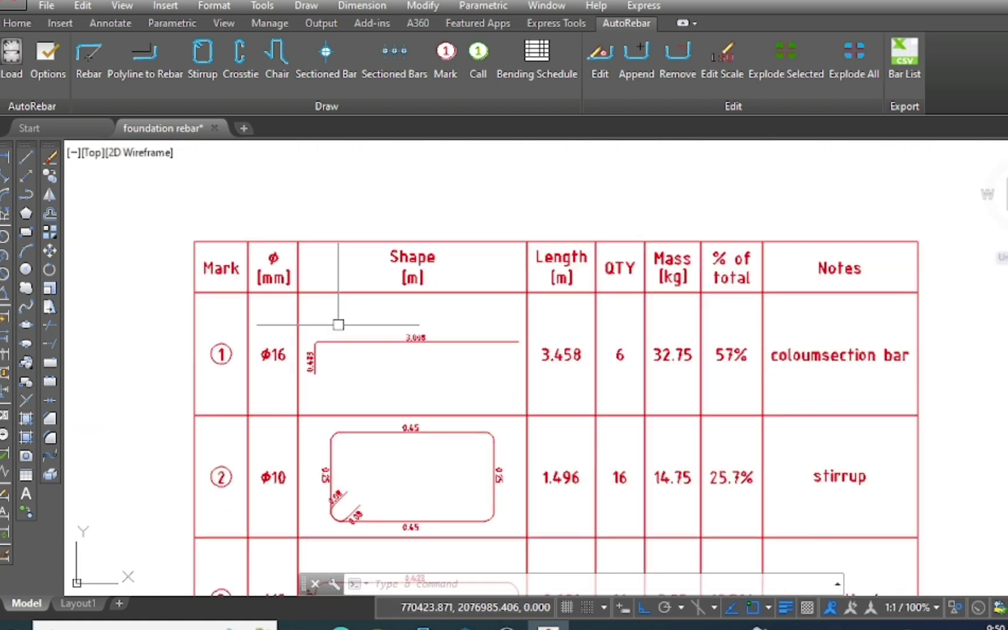
scroll(361, 322, down, 2)
scroll(600, 351, up, 2)
scroll(714, 265, up, 2)
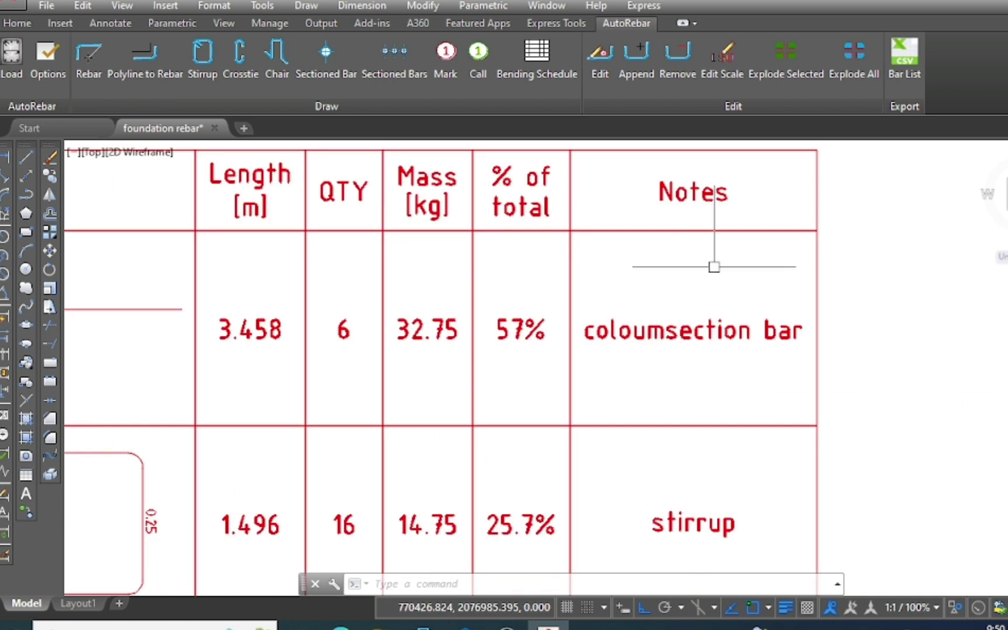
scroll(709, 303, down, 5)
scroll(705, 336, up, 1)
scroll(709, 355, down, 2)
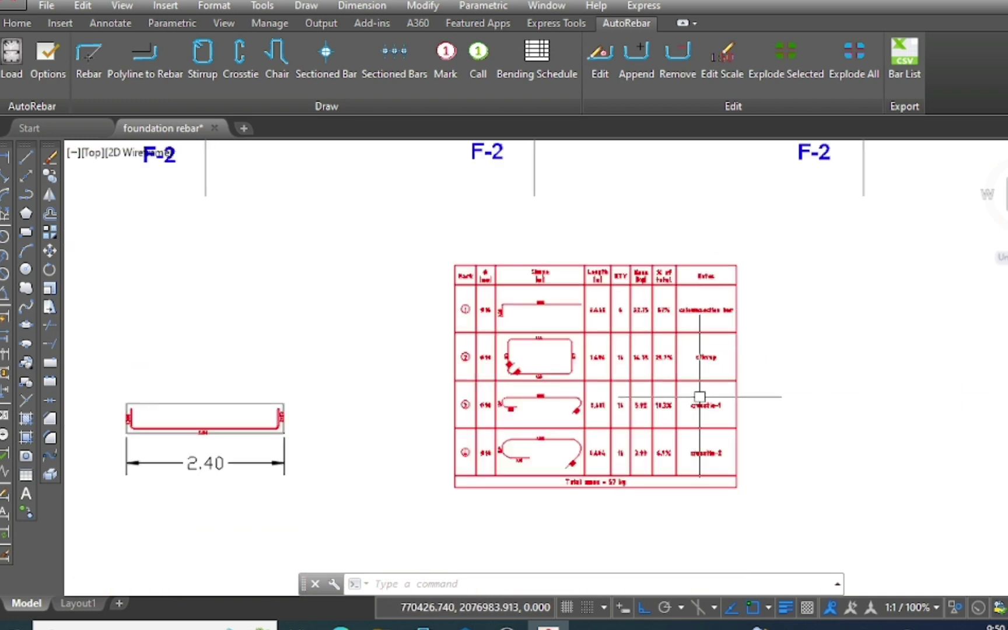
scroll(702, 390, up, 5)
scroll(717, 361, down, 3)
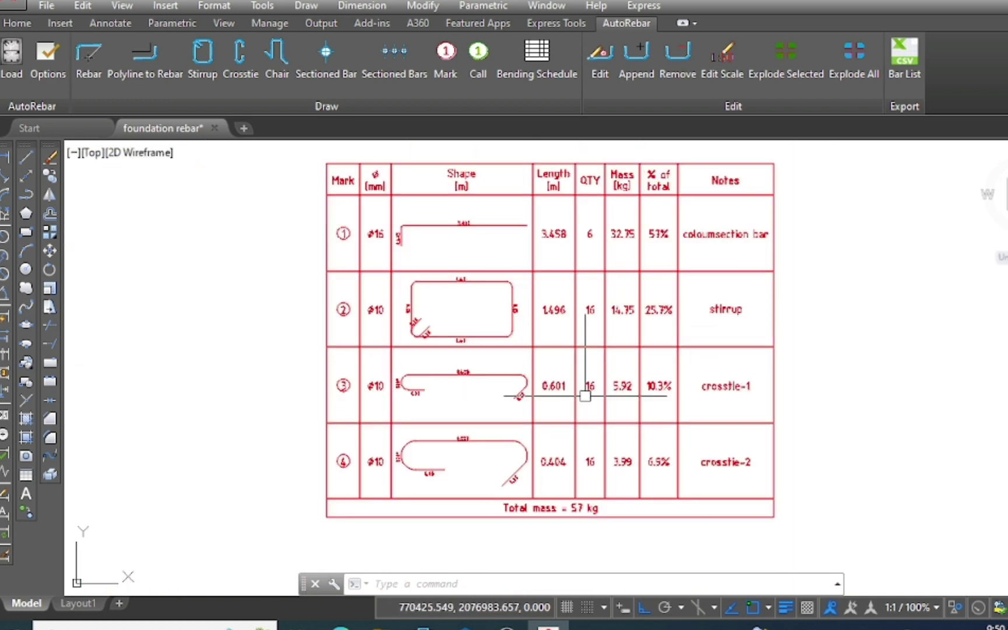
scroll(636, 382, down, 3)
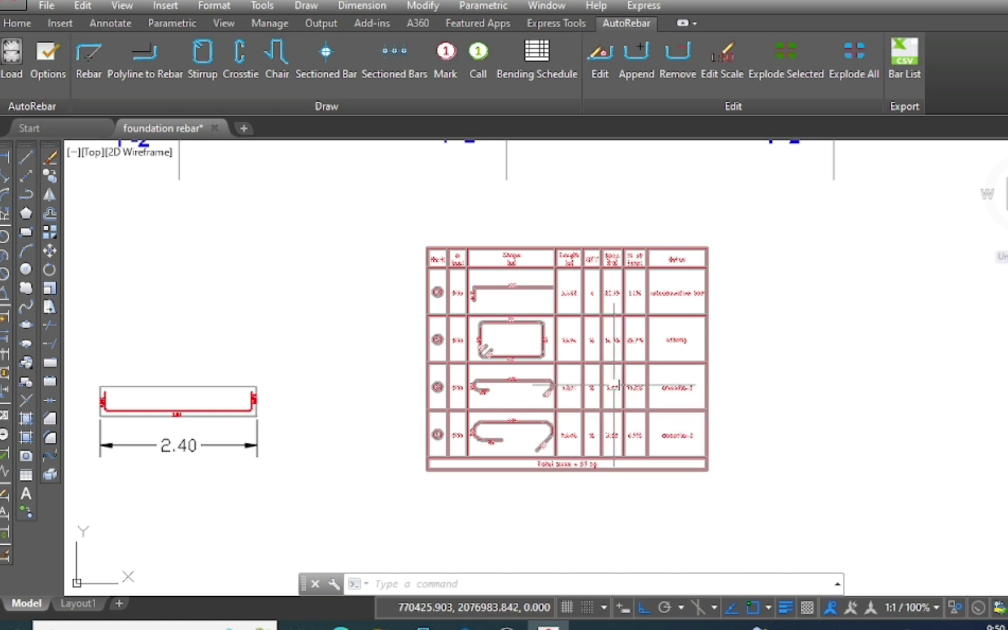